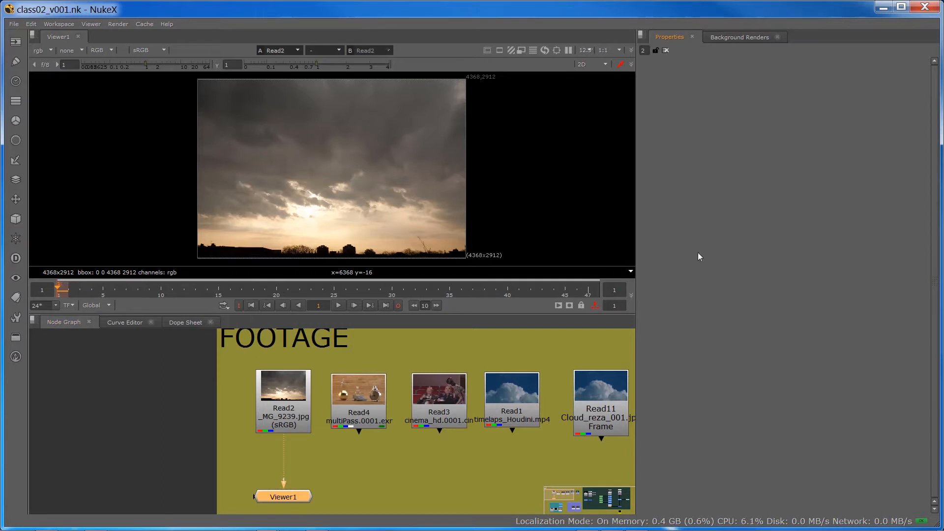
# - Open the project's color settings and compare the linear, sRGB, rec709 and Cineon lookup curves
pyautogui.press('s')
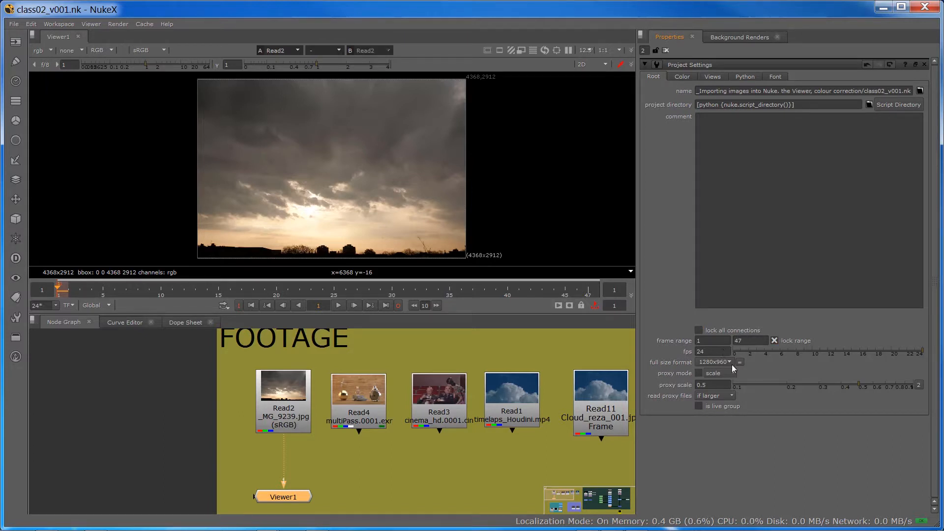
pyautogui.click(686, 78)
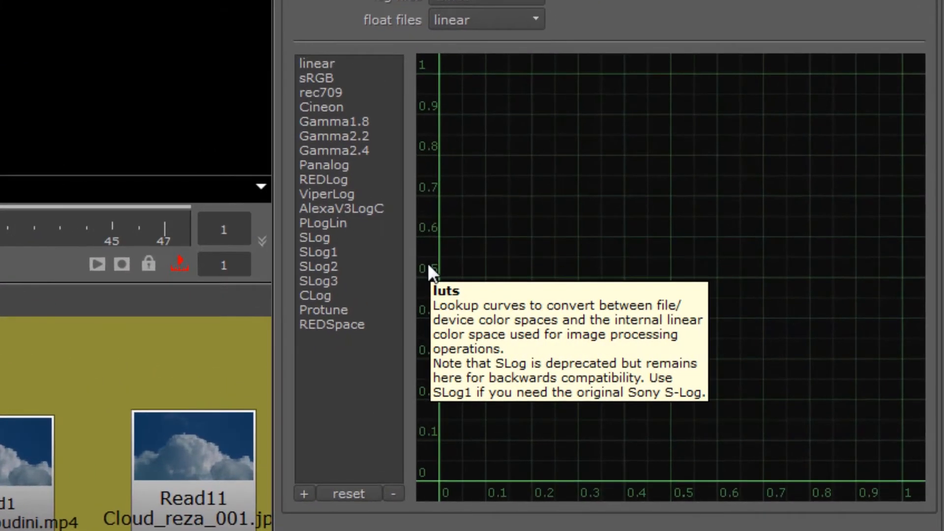
pyautogui.click(326, 65)
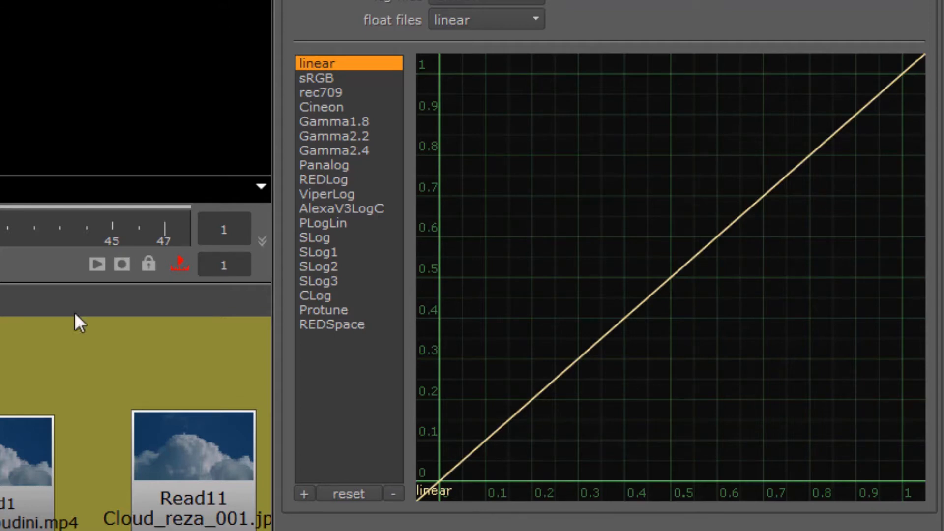
pyautogui.click(312, 79)
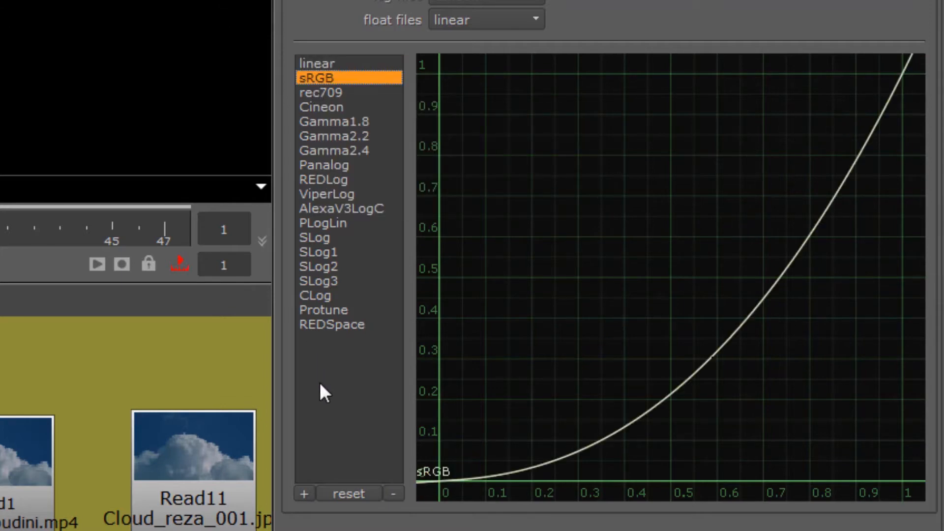
pyautogui.click(323, 97)
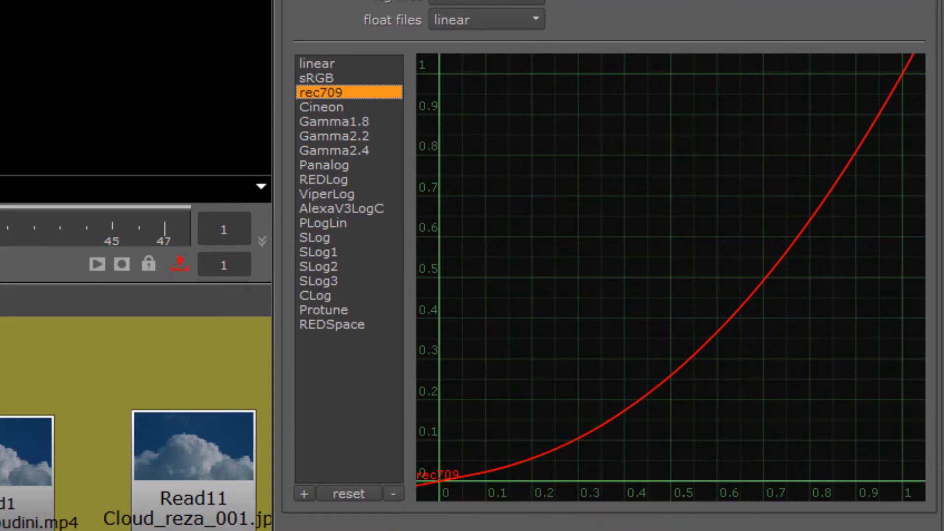
pyautogui.click(323, 108)
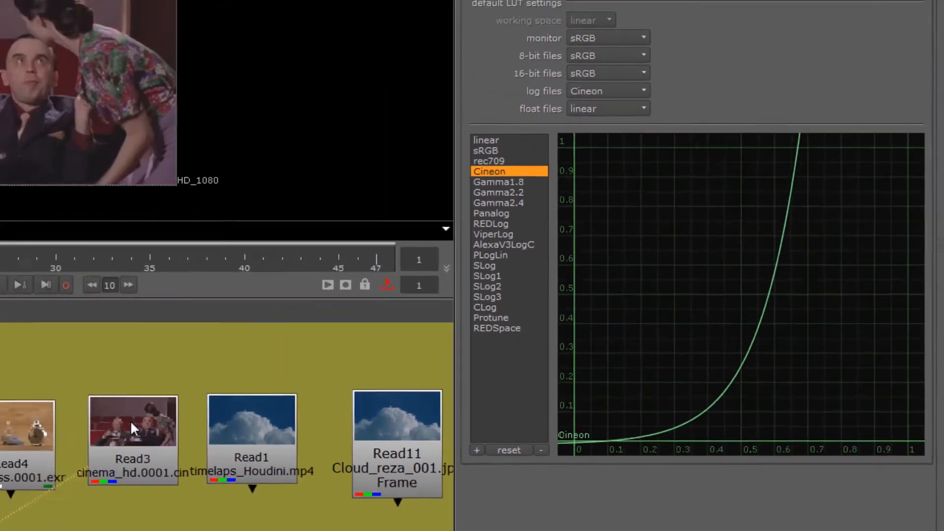
# - Open the properties of the Read3 Cineon clip and toggle its raw data option on and back off
pyautogui.doubleClick(131, 420)
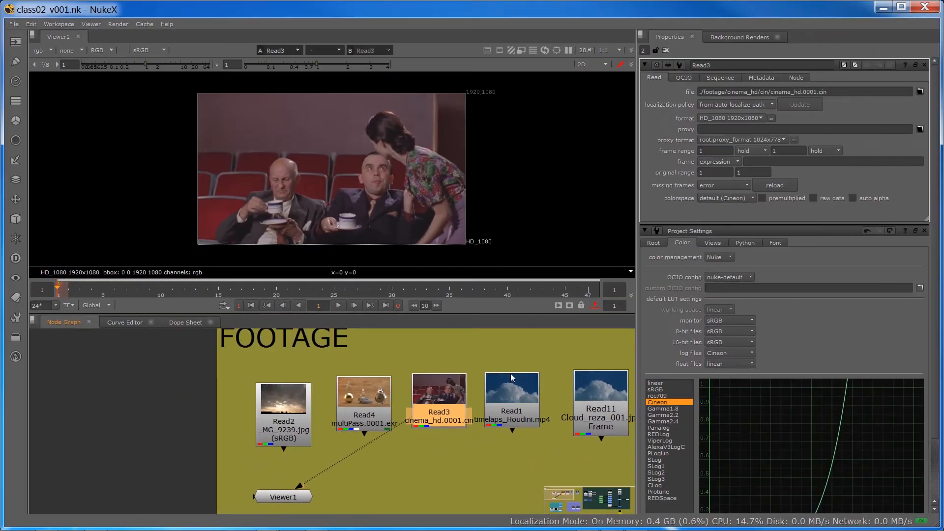
pyautogui.click(815, 202)
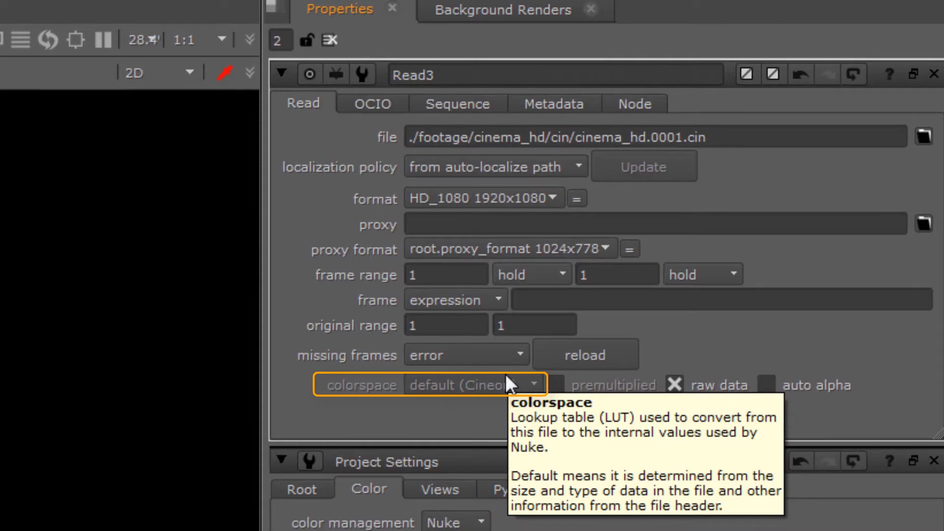
pyautogui.click(675, 386)
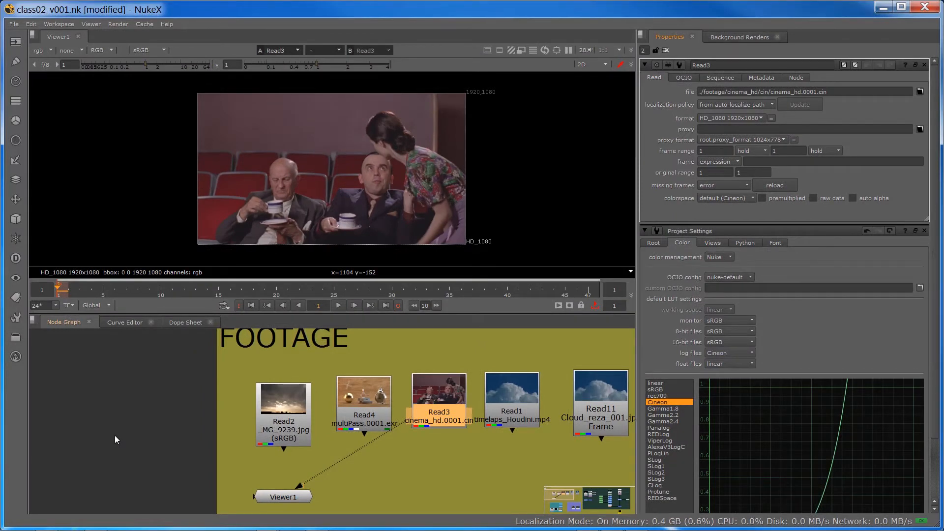
# - Display the Read2 sunset photo _MG_9239.jpg in the viewer
pyautogui.click(276, 409)
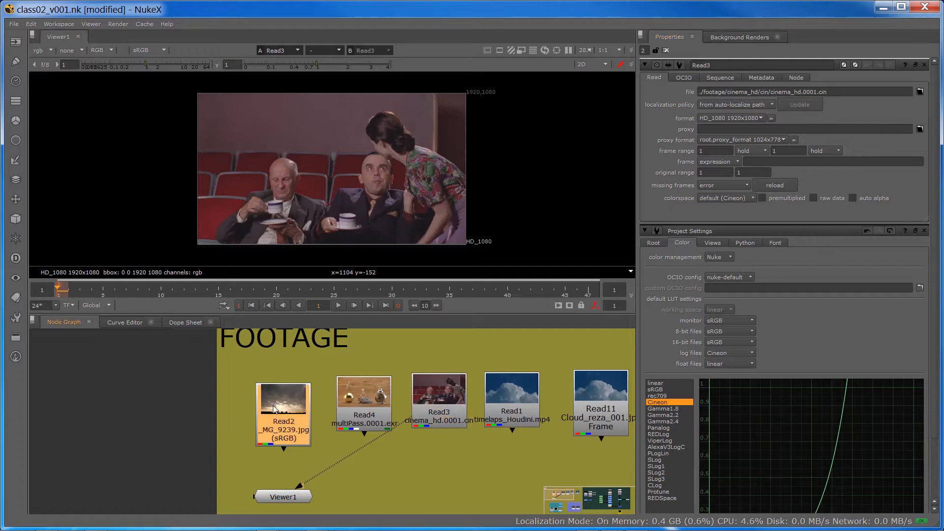
pyautogui.press('1')
pyautogui.moveTo(279, 401); pyautogui.dragTo(276, 397)
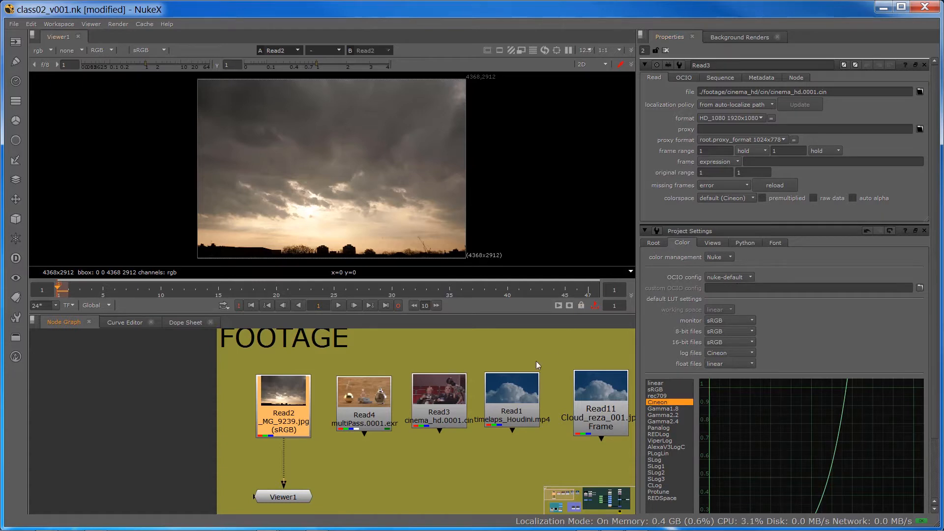
# - Display the Read4 multiPass.0001.exr render with its properties open, and limit the number of open property panels to 1
pyautogui.moveTo(494, 470); pyautogui.dragTo(366, 453, button='middle')
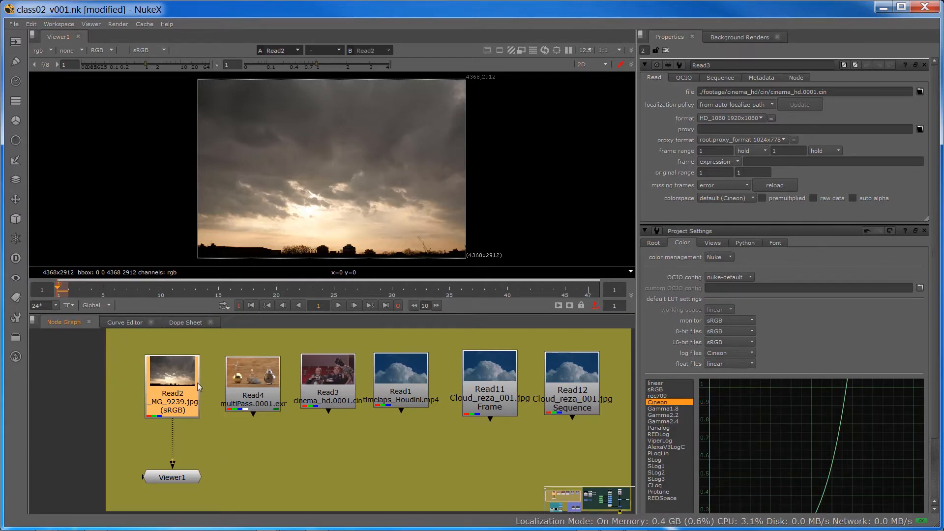
pyautogui.click(261, 386)
pyautogui.press('1')
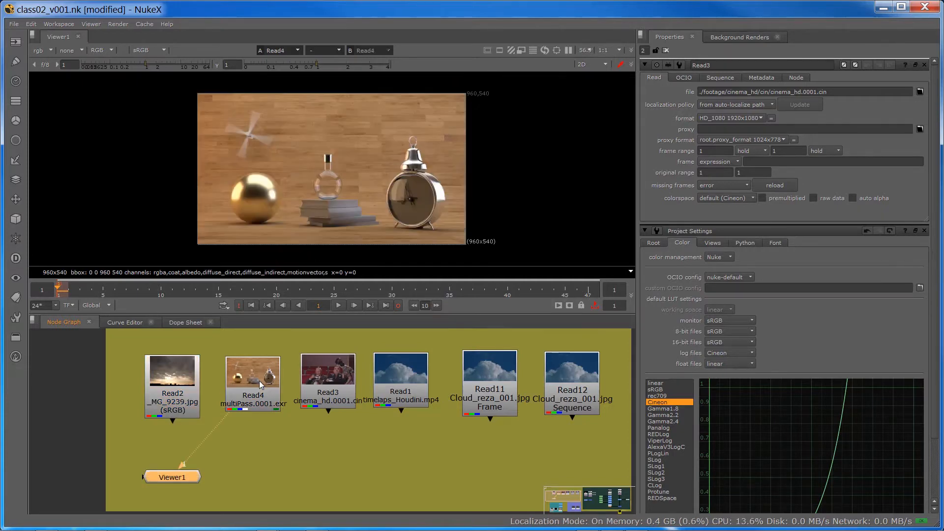
pyautogui.doubleClick(261, 386)
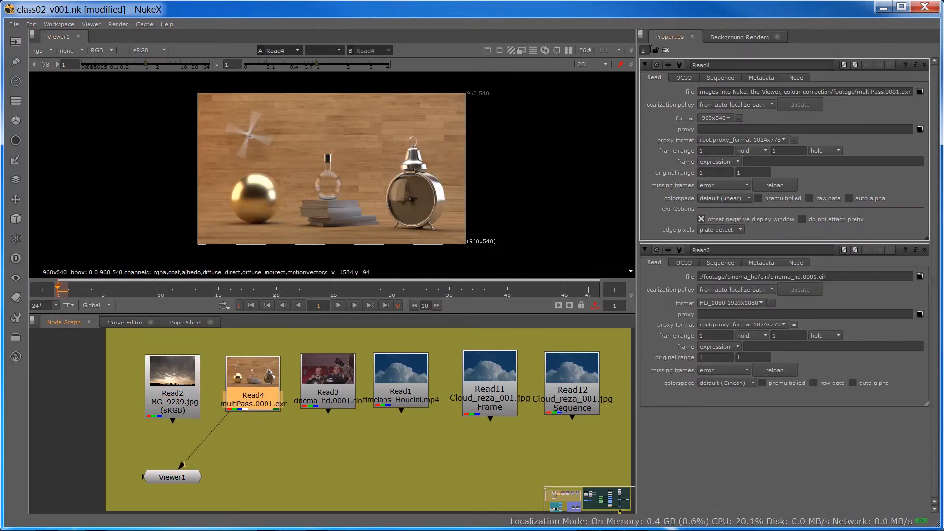
pyautogui.write('1')
pyautogui.press('Return')
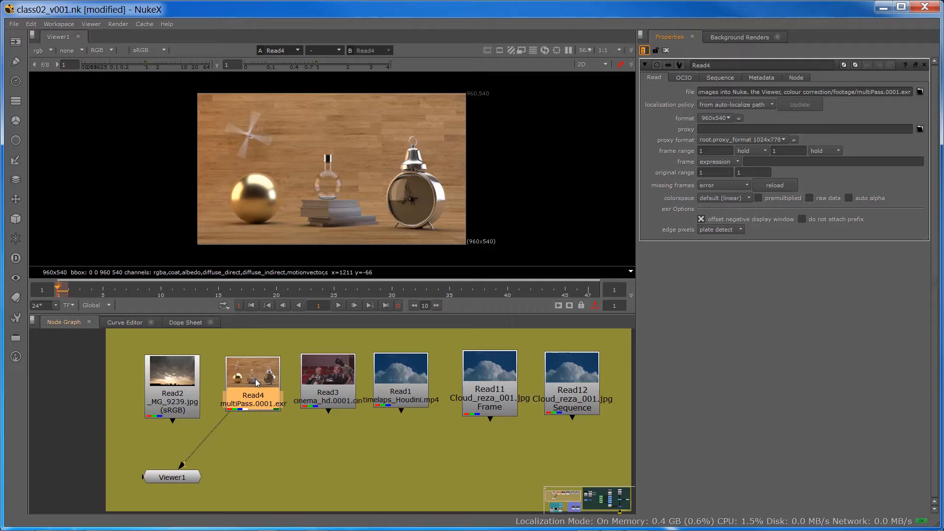
# - View the Read3 cinema_hd clip and the Read1 timelaps_Houdini.mp4 movie one after the other in the viewer
pyautogui.click(342, 377)
pyautogui.press('1')
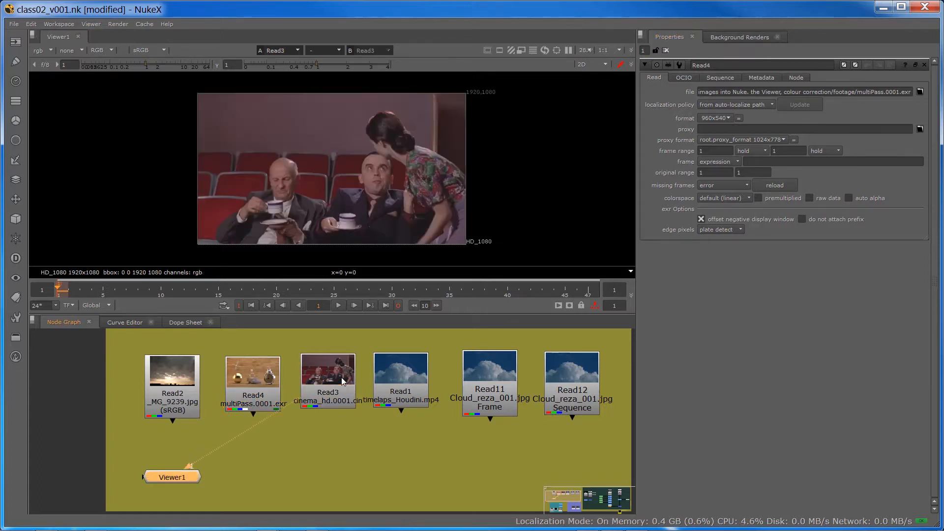
pyautogui.click(402, 375)
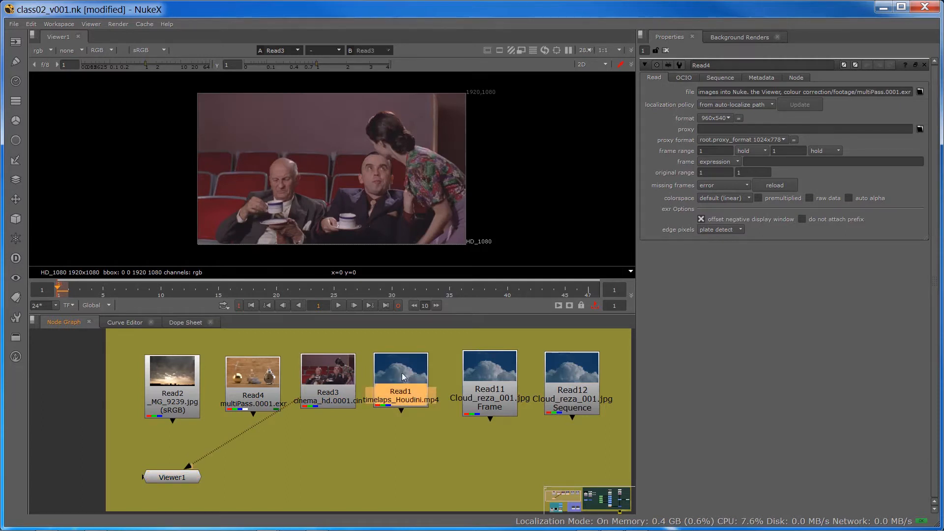
pyautogui.press('1')
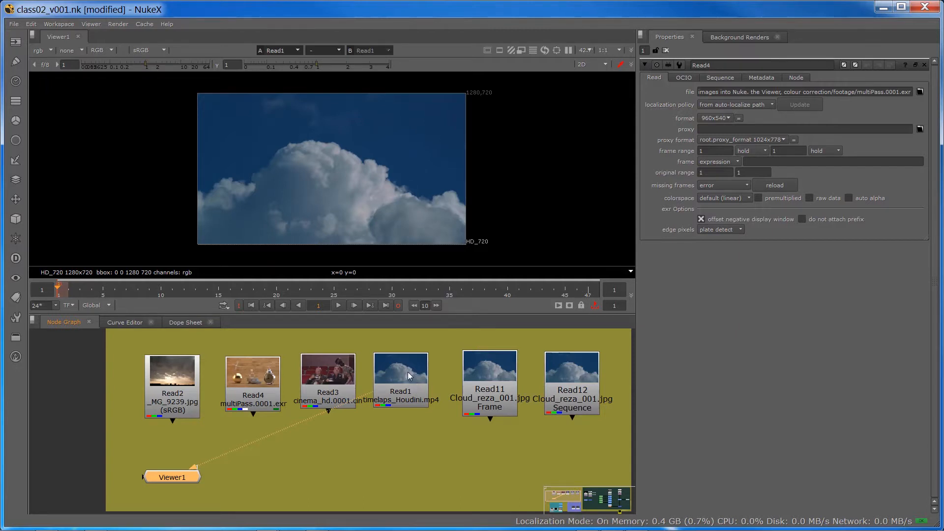
pyautogui.moveTo(409, 376); pyautogui.dragTo(413, 378)
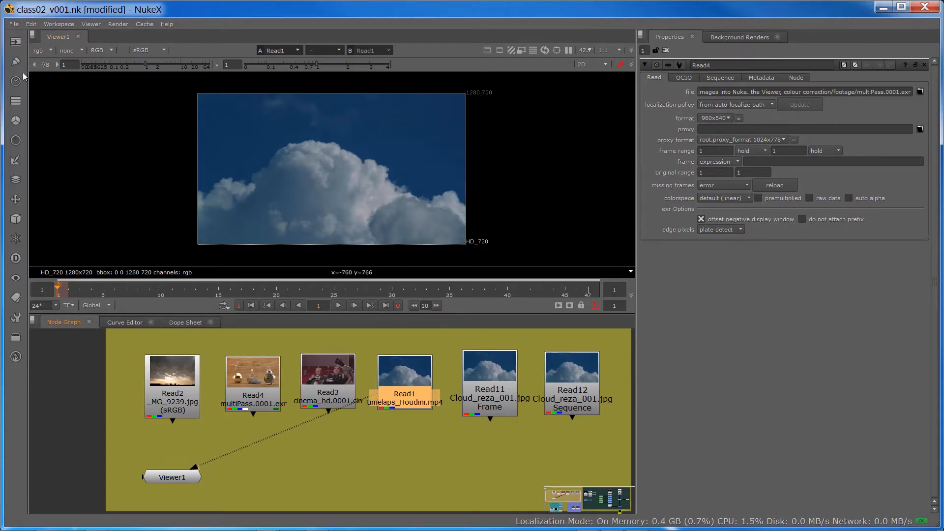
pyautogui.click(16, 41)
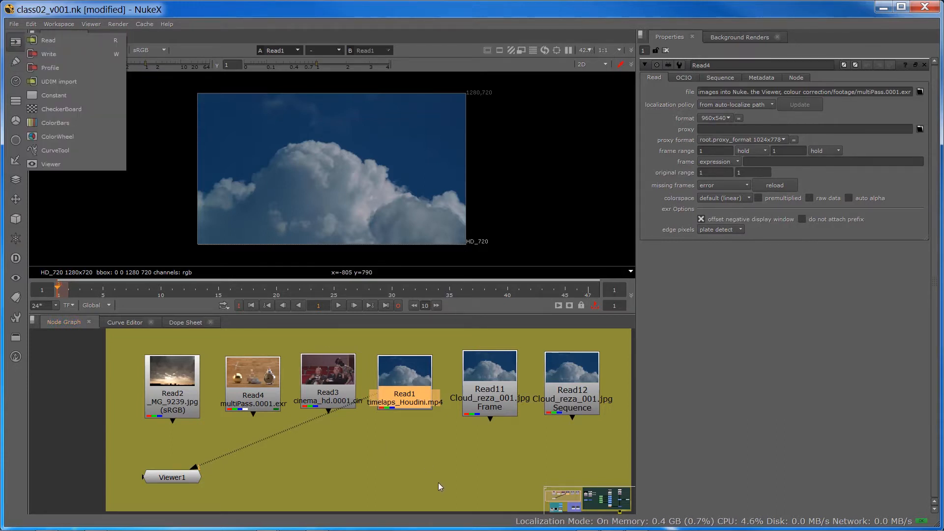
pyautogui.click(441, 453)
# - Display the Read11 single cloud frame in the viewer and turn off the in/out playback range
pyautogui.click(488, 368)
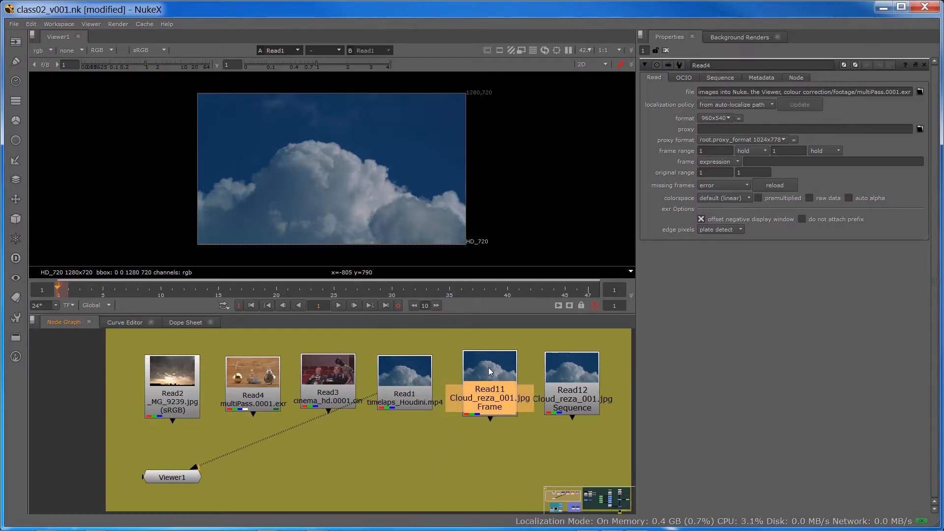
pyautogui.press('1')
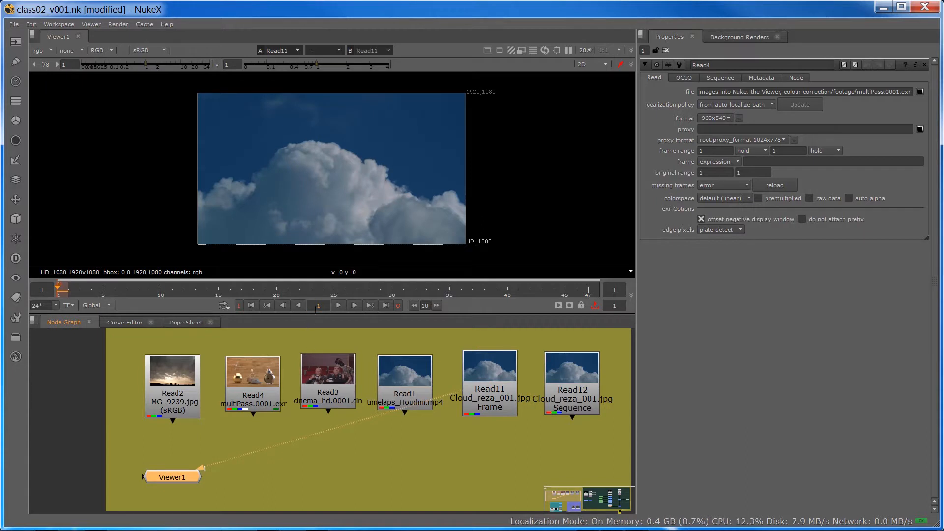
pyautogui.click(593, 306)
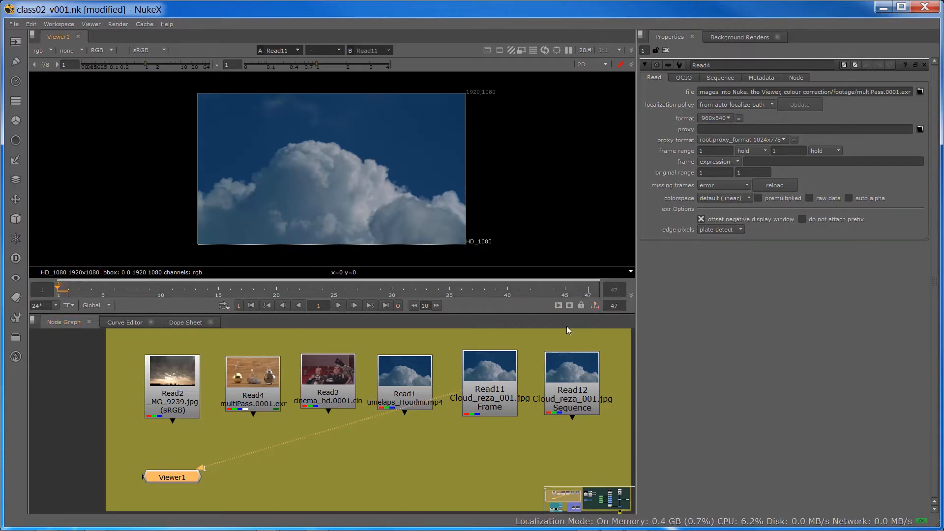
# - Display the Read12 cloud image sequence in the viewer
pyautogui.click(574, 389)
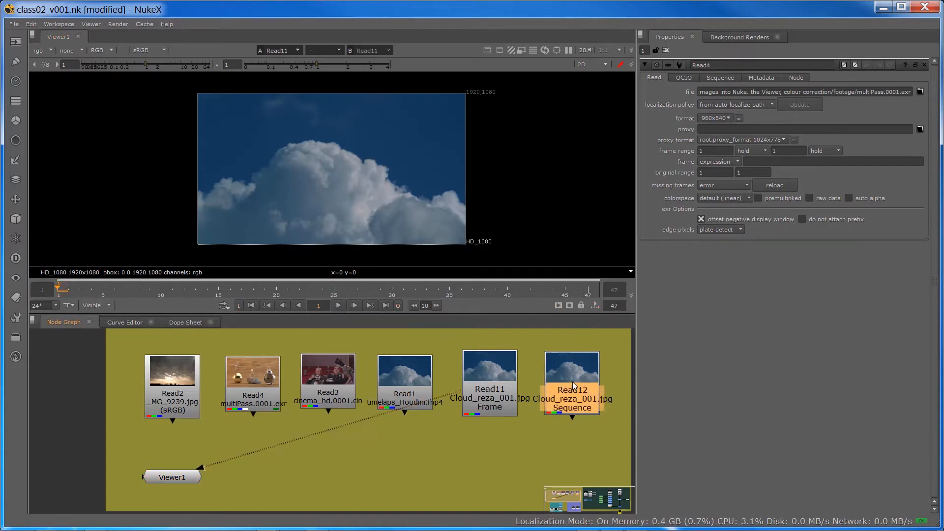
pyautogui.press('1')
pyautogui.click(575, 388)
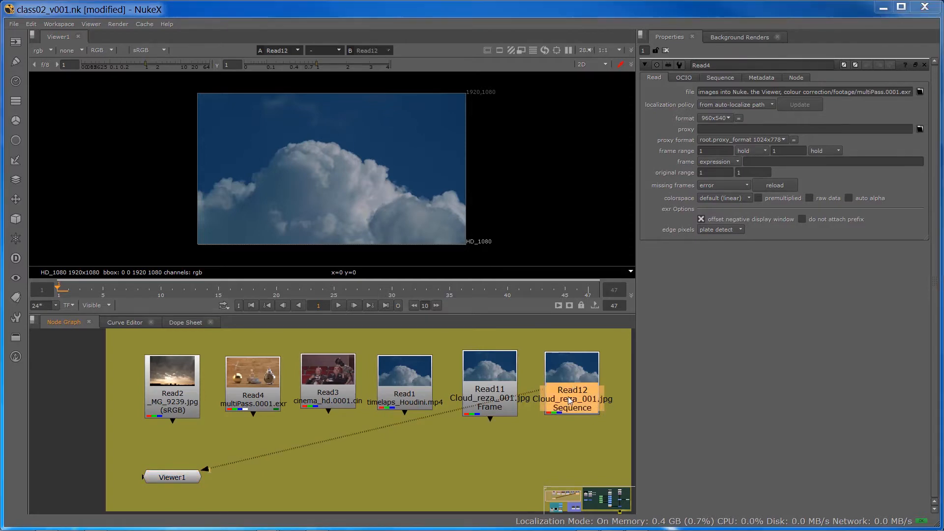
# - Examine the sequences and split seq import options for Cloud_reza_###.jpg 1-75, and leave without importing
pyautogui.press('r')
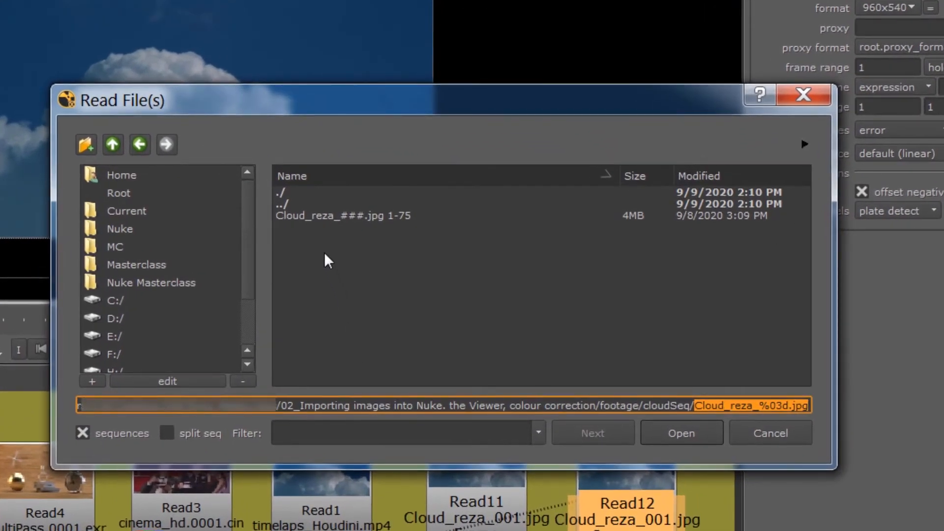
pyautogui.click(305, 221)
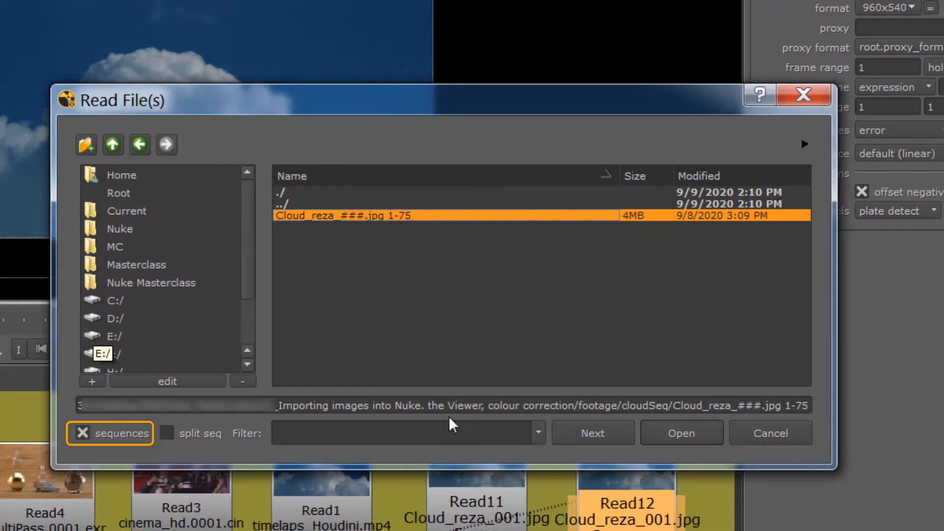
pyautogui.click(191, 441)
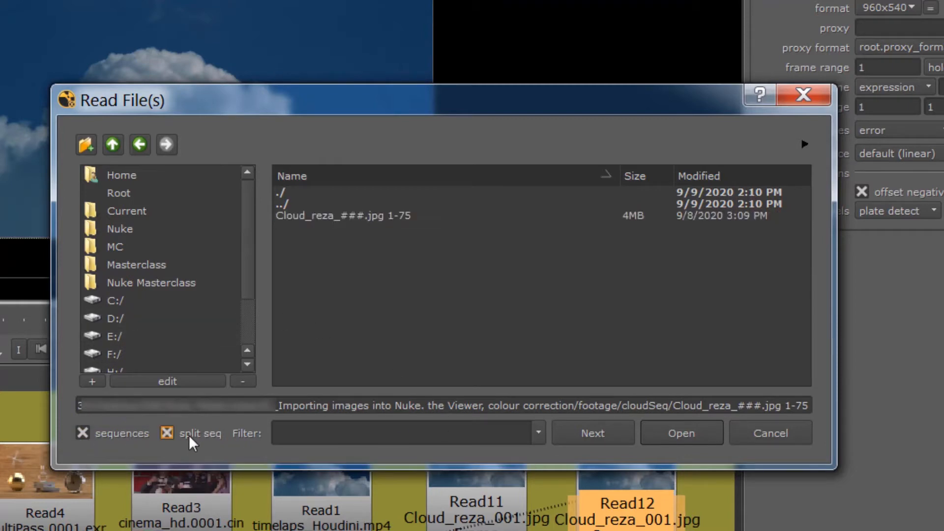
pyautogui.click(188, 442)
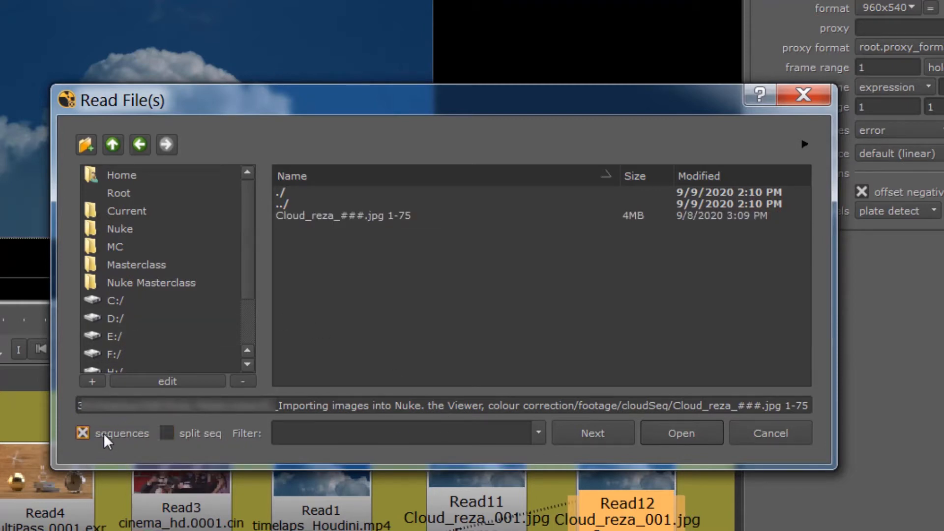
pyautogui.click(761, 441)
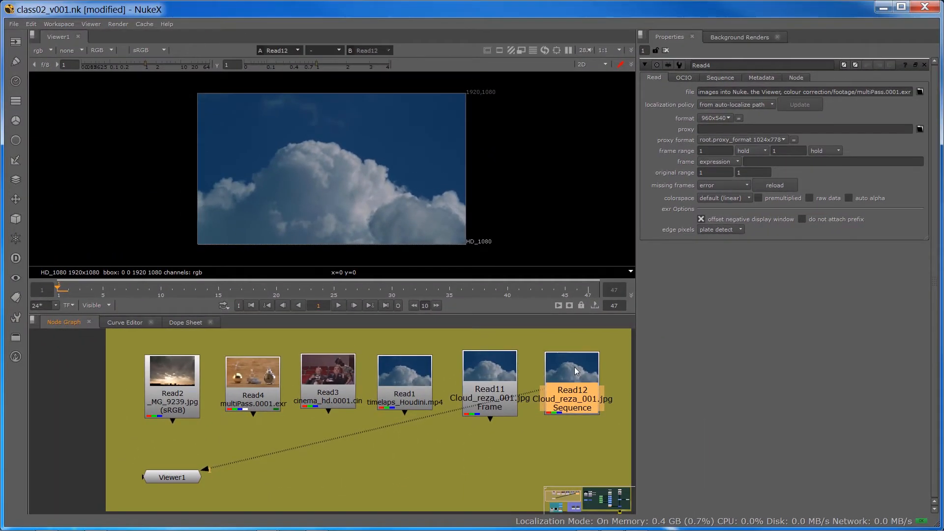
# - Play back the Read12 cloud sequence, set the timeline range to Input, and stop the playback
pyautogui.moveTo(575, 371); pyautogui.dragTo(572, 368)
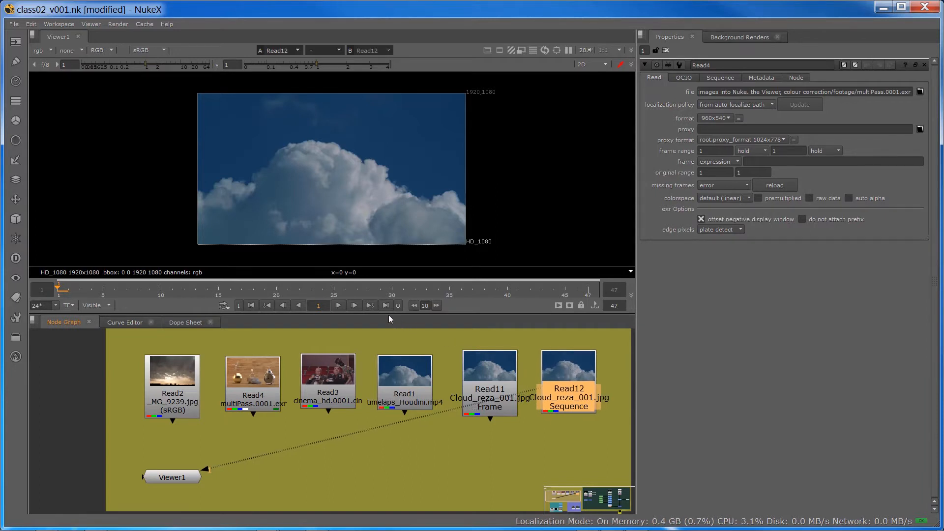
pyautogui.click(337, 306)
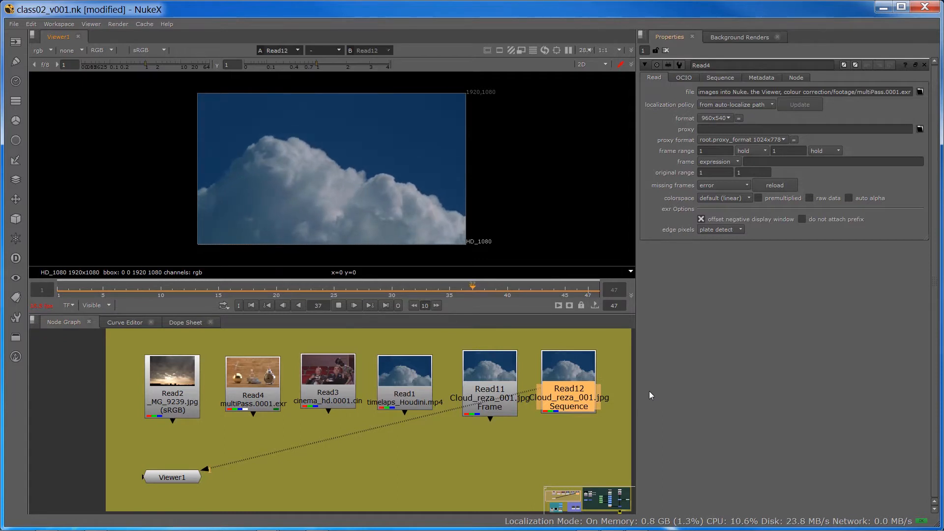
pyautogui.click(109, 305)
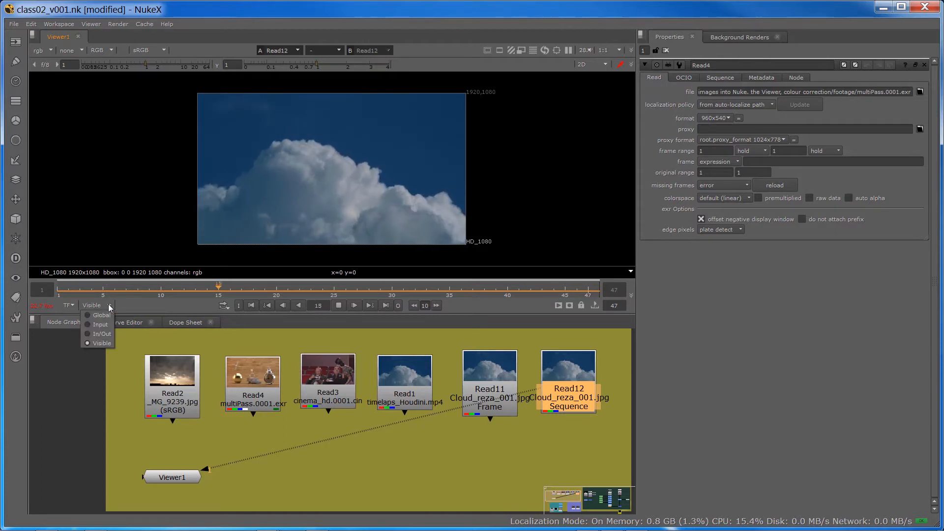
pyautogui.click(88, 325)
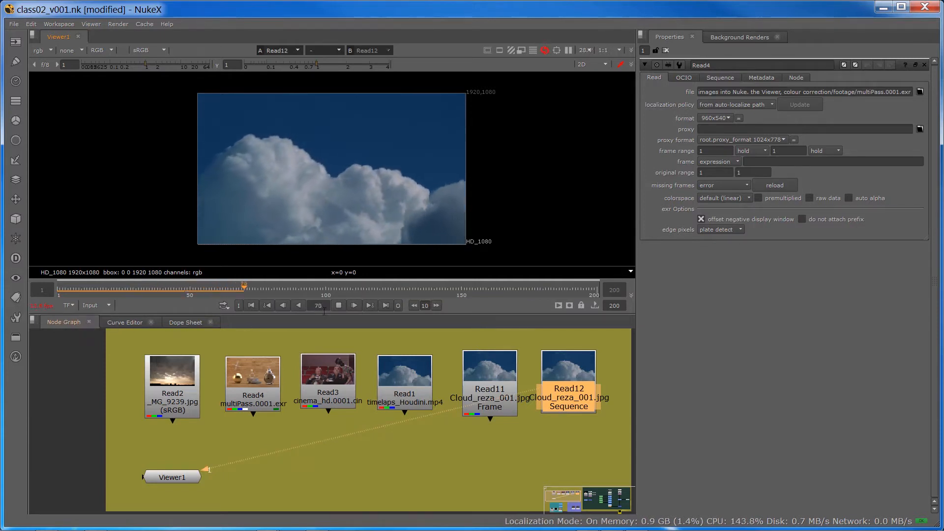
pyautogui.click(340, 305)
pyautogui.press('1')
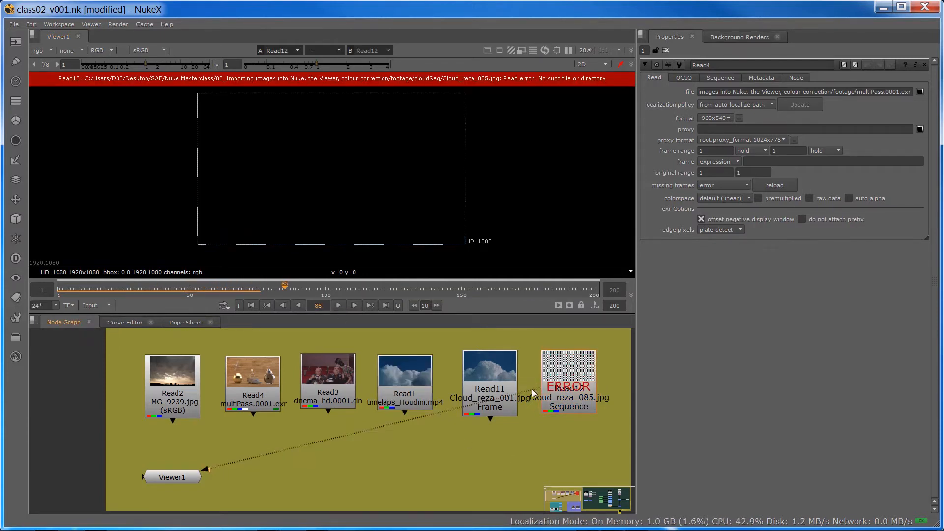
# - Display the Read2 sunset image _MG_9239.jpg in the viewer
pyautogui.moveTo(463, 397); pyautogui.dragTo(158, 376)
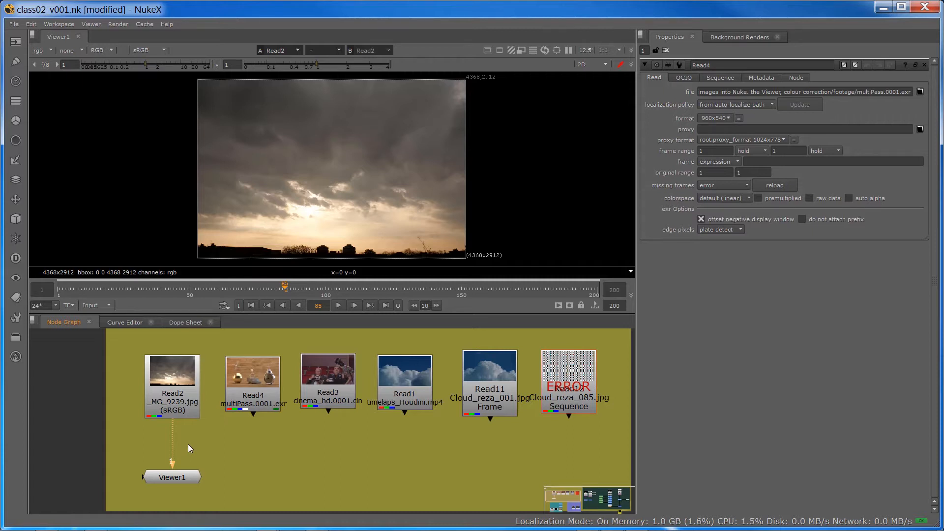
# - Move Viewer1 below Read9 in the COLOUR backdrop and display Read9 in the viewer
pyautogui.moveTo(287, 485); pyautogui.dragTo(314, 447, button='middle')
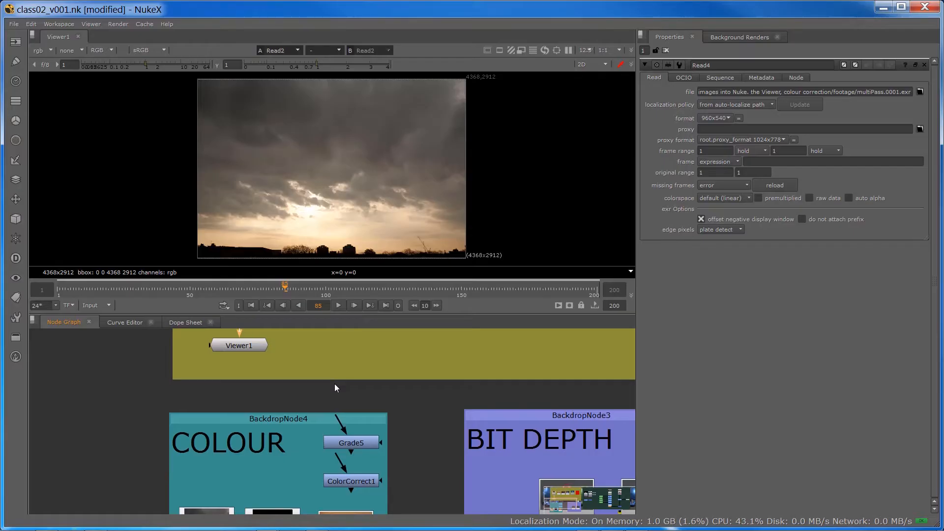
pyautogui.moveTo(335, 383); pyautogui.dragTo(339, 323, button='middle')
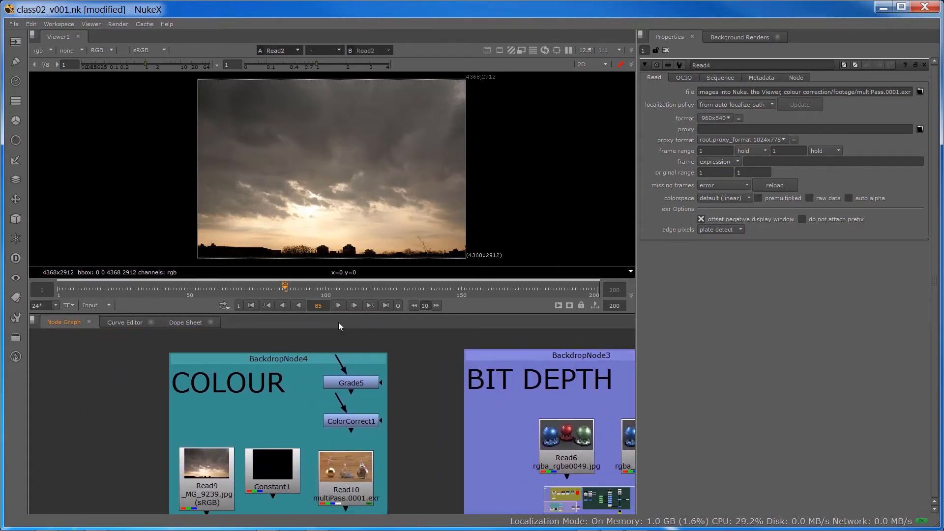
pyautogui.moveTo(236, 444); pyautogui.dragTo(274, 397, button='middle')
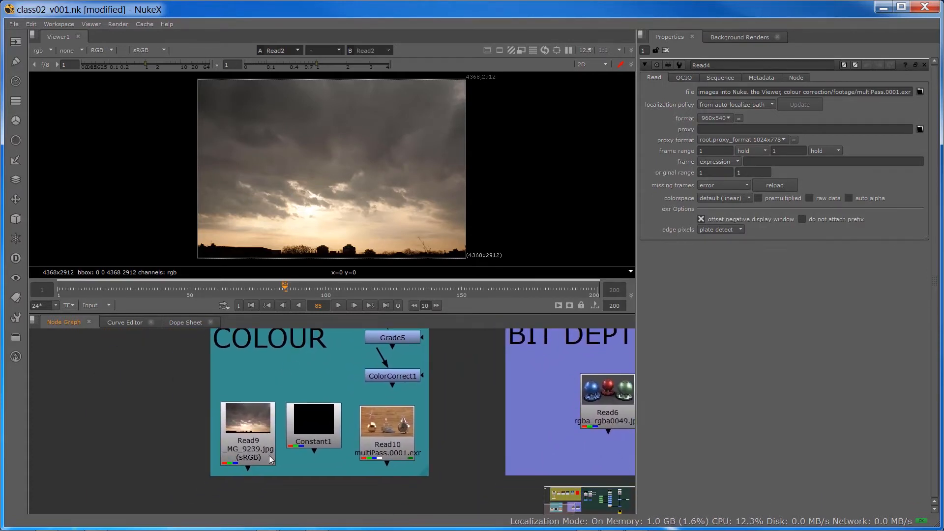
pyautogui.moveTo(270, 455); pyautogui.dragTo(300, 429, button='middle')
pyautogui.scroll(3, 300, 429)
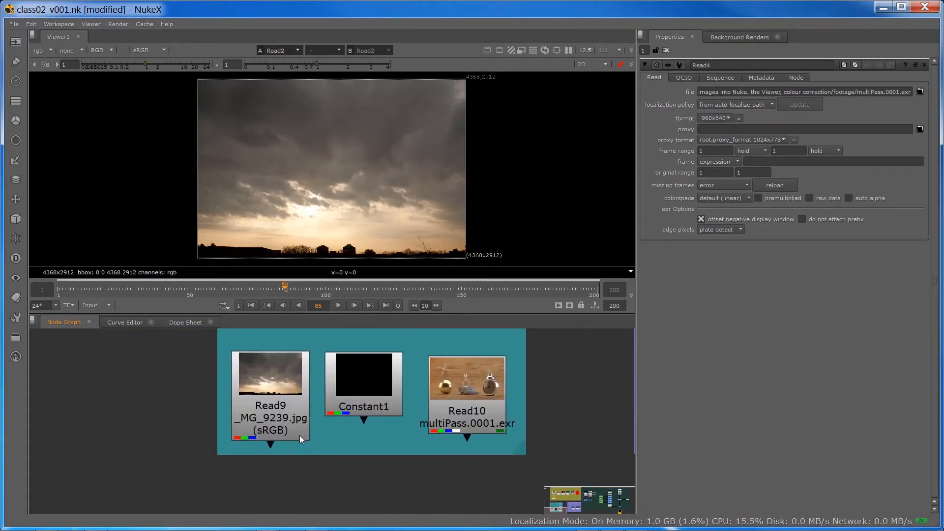
pyautogui.click(243, 404)
pyautogui.scroll(-3, 252, 400)
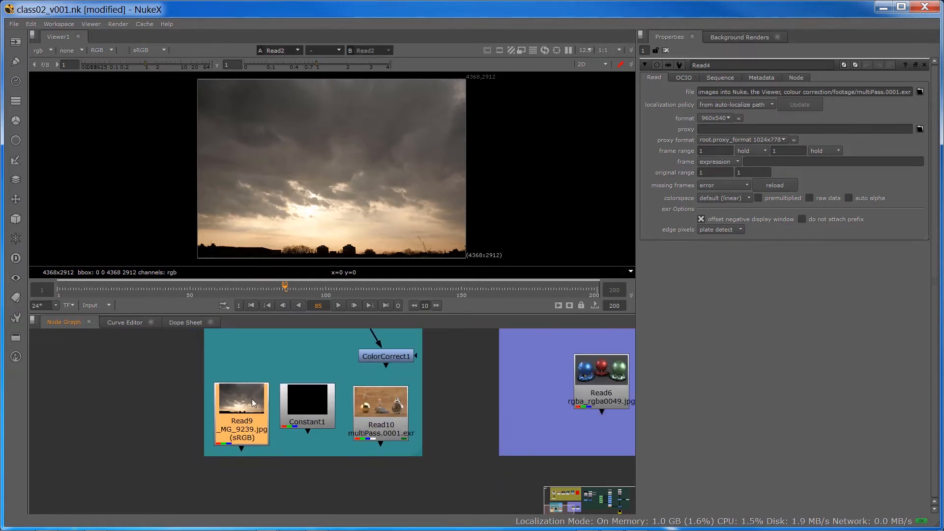
pyautogui.moveTo(269, 407); pyautogui.dragTo(257, 455, button='middle')
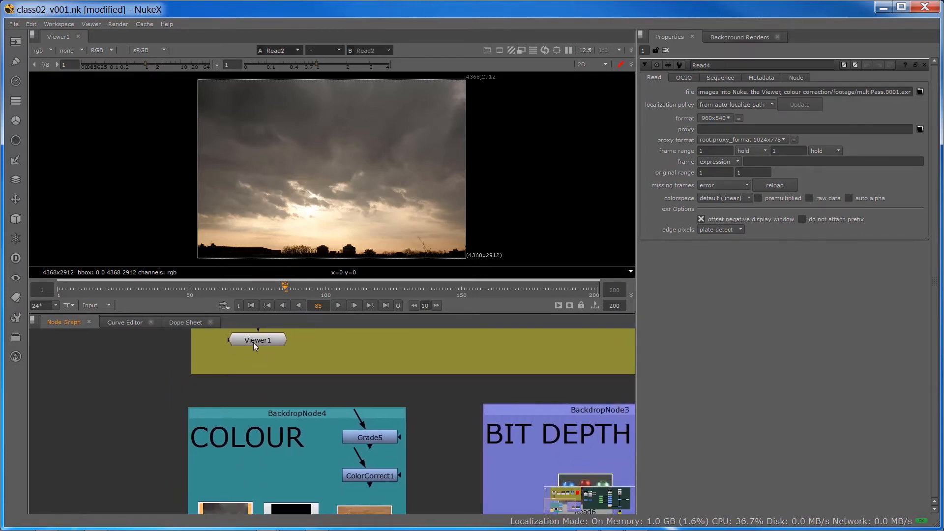
pyautogui.moveTo(253, 342); pyautogui.dragTo(181, 495)
pyautogui.moveTo(141, 485); pyautogui.dragTo(191, 373, button='middle')
pyautogui.moveTo(229, 385); pyautogui.dragTo(270, 506)
pyautogui.click(270, 438)
pyautogui.press('1')
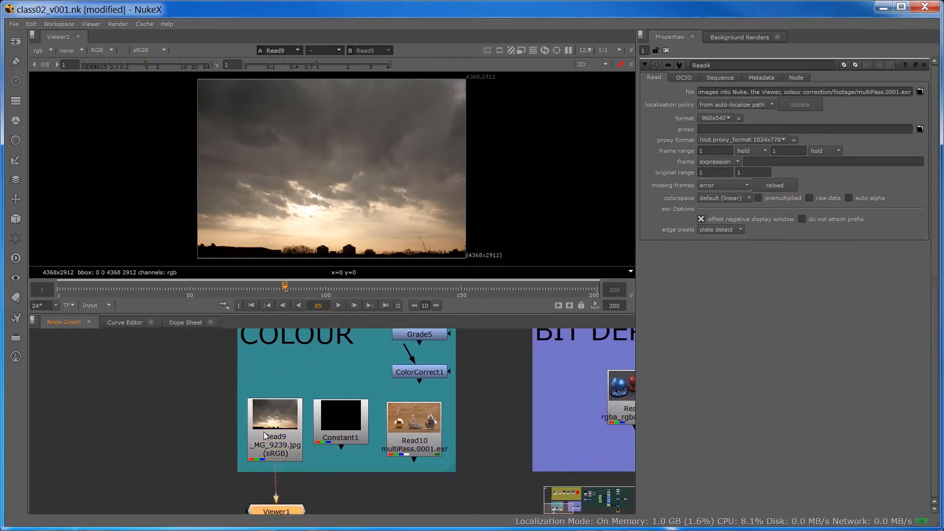
# - Add a Grade node and insert it between Read9 and Viewer1
pyautogui.click(222, 460)
pyautogui.moveTo(221, 460); pyautogui.dragTo(226, 406, button='middle')
pyautogui.scroll(3, 253, 417)
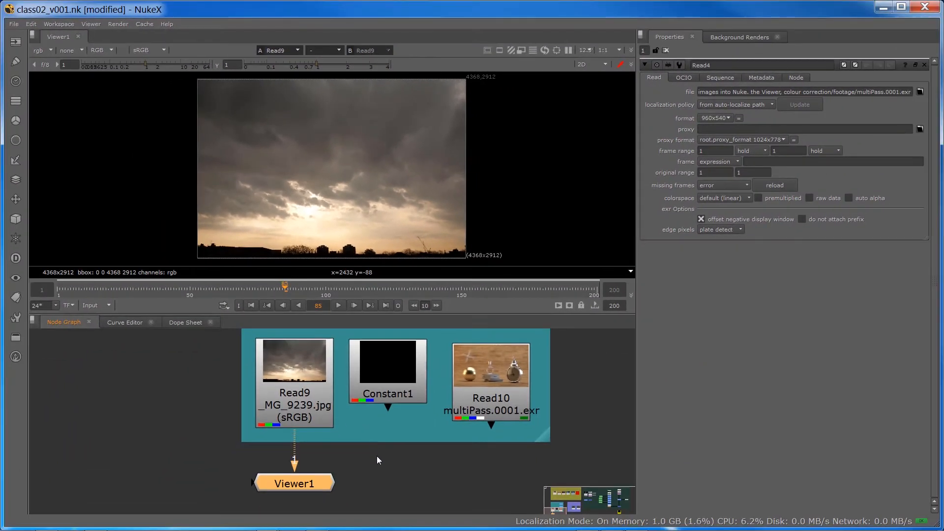
pyautogui.click(177, 423)
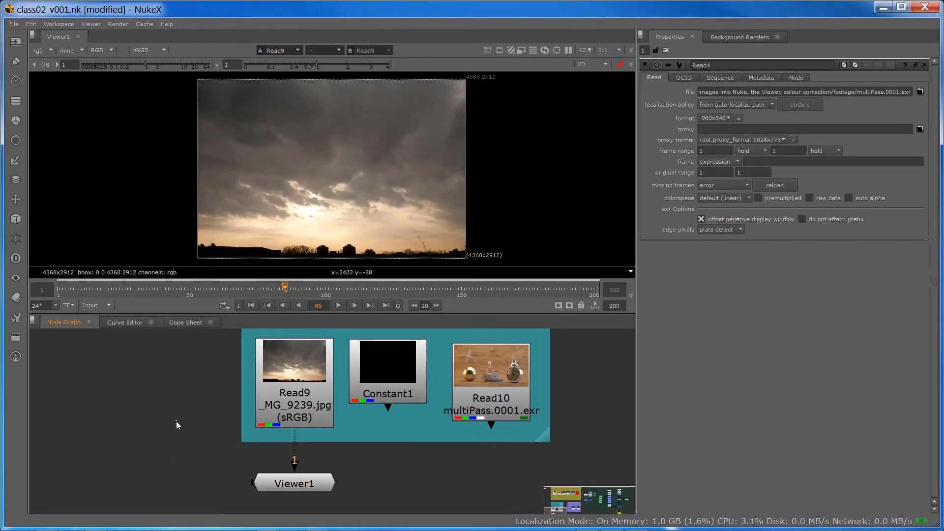
pyautogui.press('Tab')
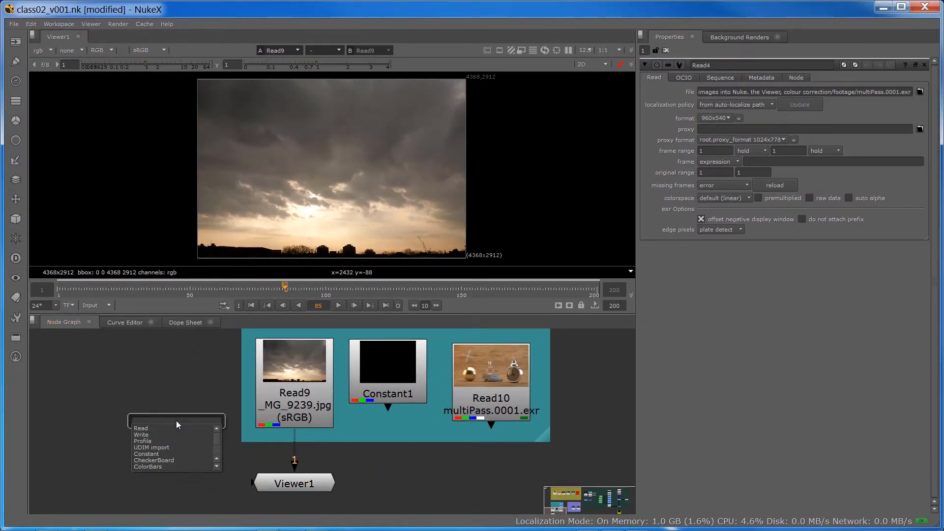
pyautogui.write('grade')
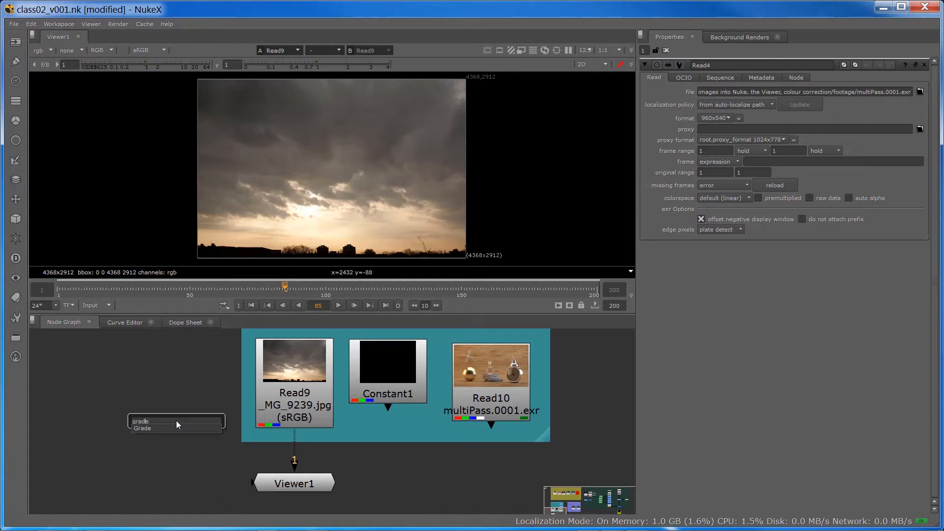
pyautogui.press('Return')
pyautogui.moveTo(173, 419); pyautogui.dragTo(317, 455)
pyautogui.click(299, 488)
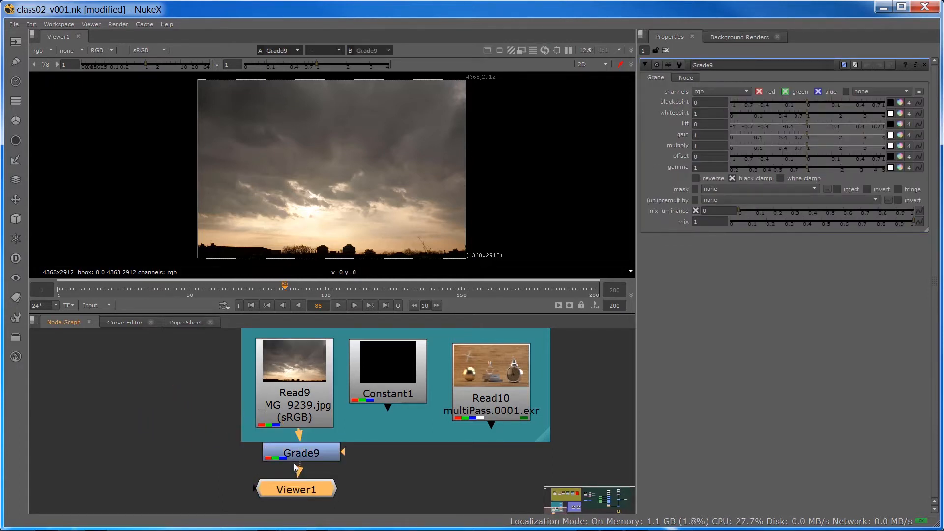
pyautogui.moveTo(294, 458); pyautogui.dragTo(289, 457)
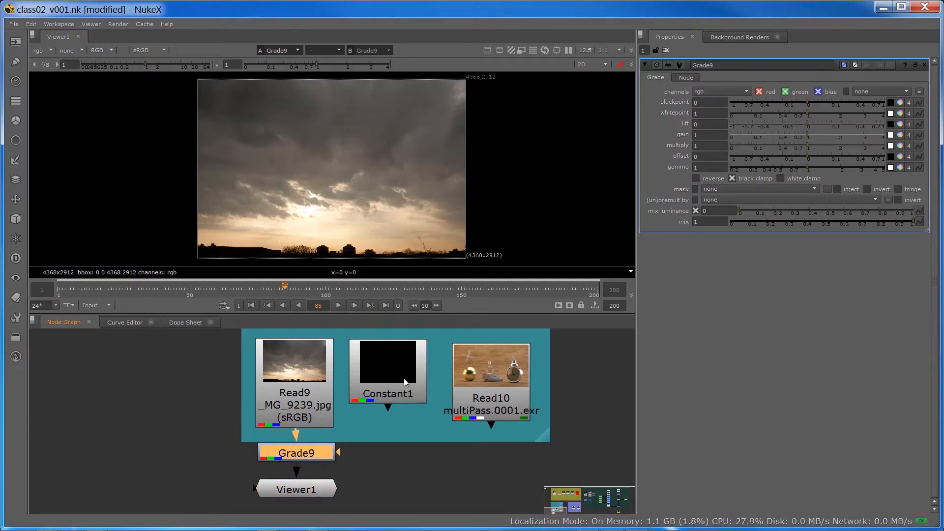
# - Turn off black clamp on the Grade node and lower its lift to -0.86
pyautogui.click(733, 178)
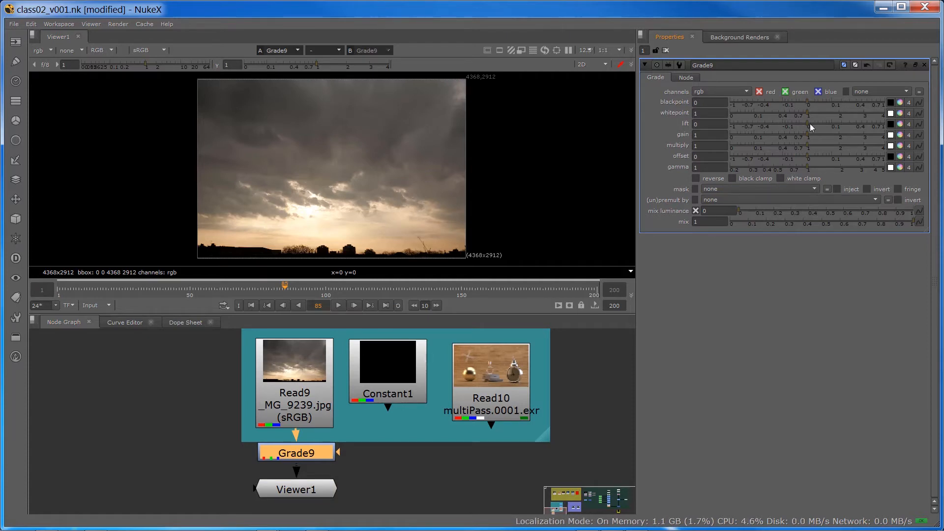
pyautogui.moveTo(805, 123); pyautogui.dragTo(735, 124)
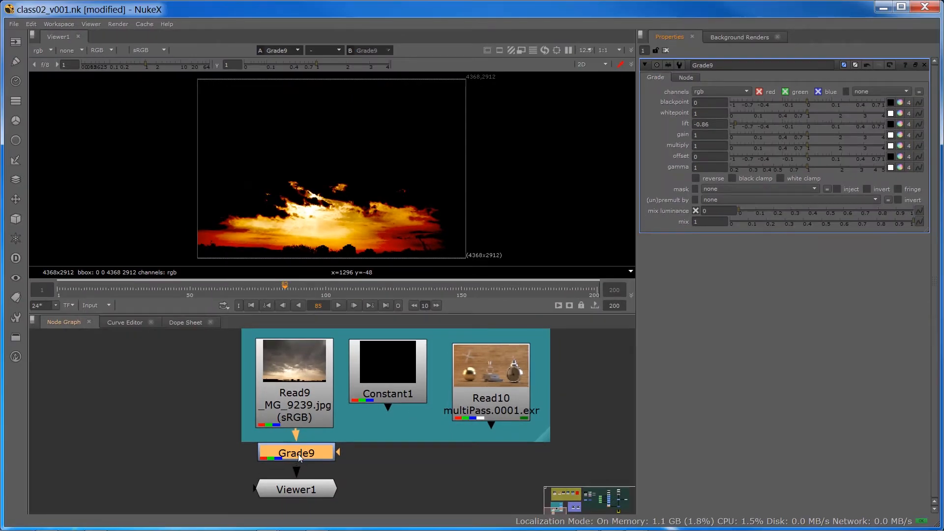
# - Enable black clamp and white clamp on the Grade node, try a lift of 0.94, and reset lift to 0
pyautogui.click(733, 178)
pyautogui.click(781, 179)
pyautogui.moveTo(753, 121); pyautogui.dragTo(883, 120)
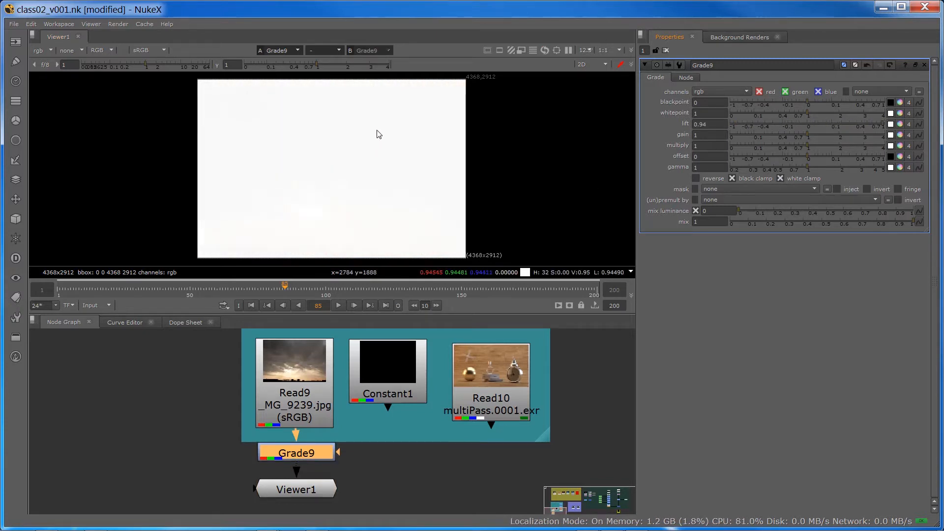
pyautogui.click(809, 128)
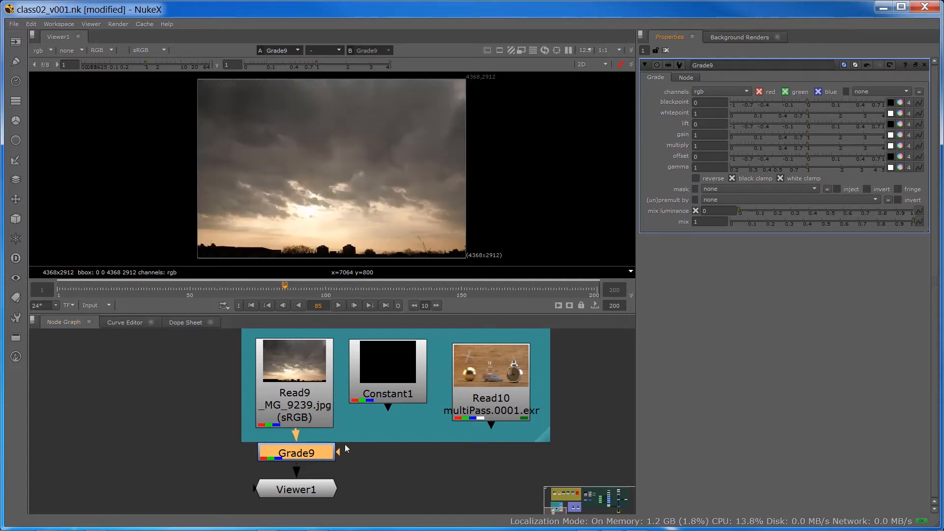
# - Move the Grade node and Viewer1 below Read10 and reconnect the Grade input from Read9 to Read10
pyautogui.click(299, 379)
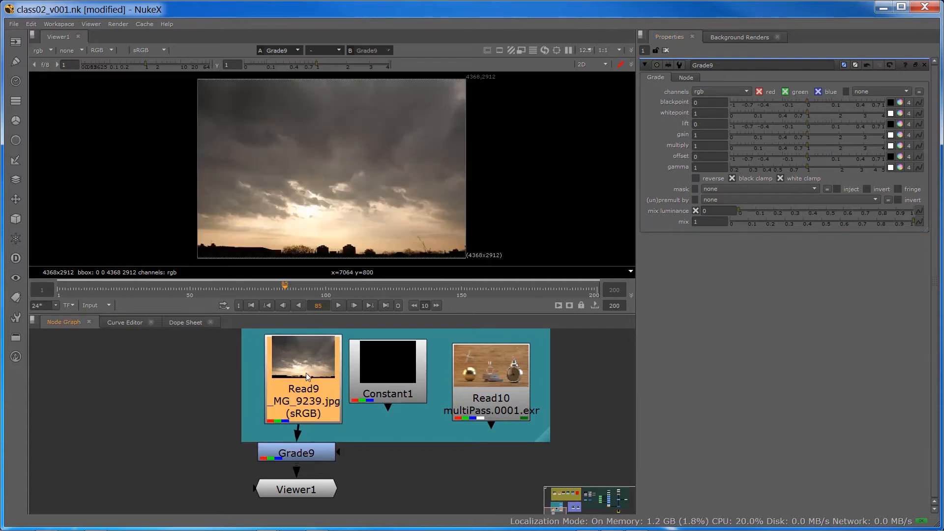
pyautogui.click(305, 456)
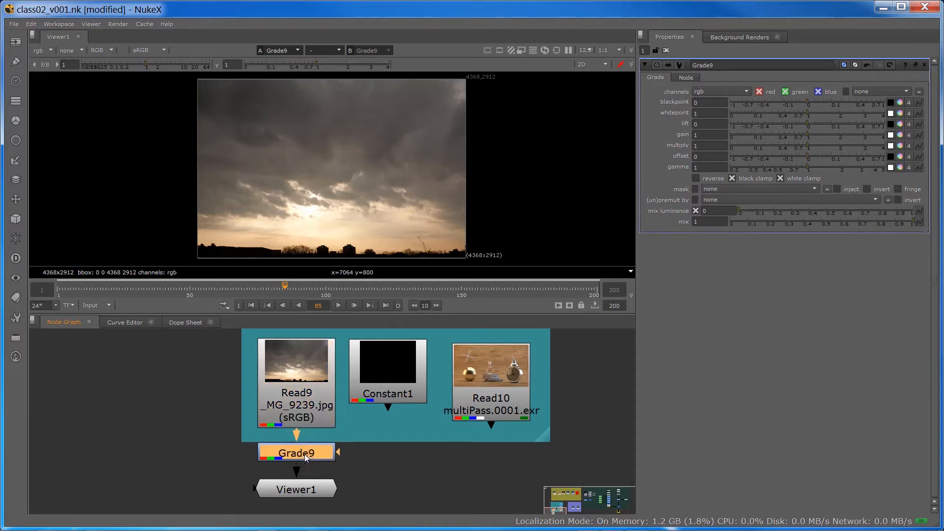
pyautogui.moveTo(303, 453); pyautogui.dragTo(307, 456)
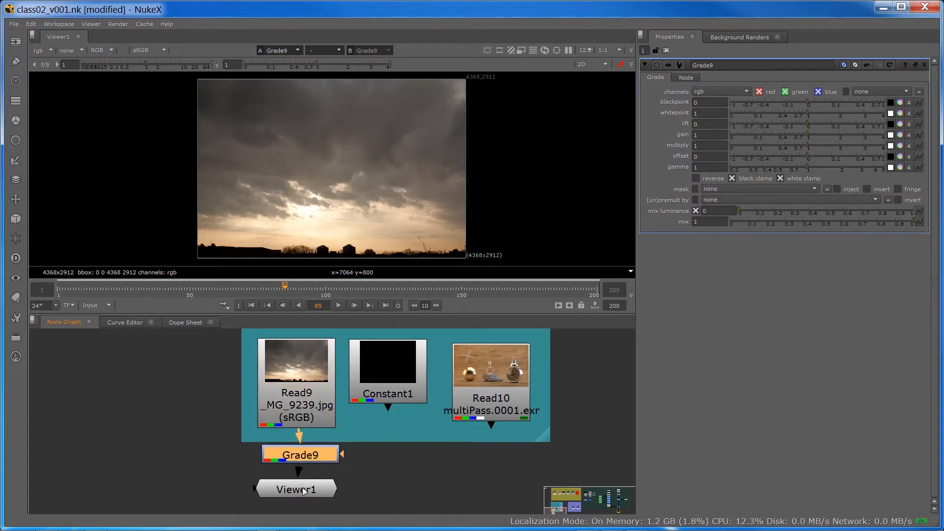
pyautogui.moveTo(305, 492); pyautogui.dragTo(478, 503)
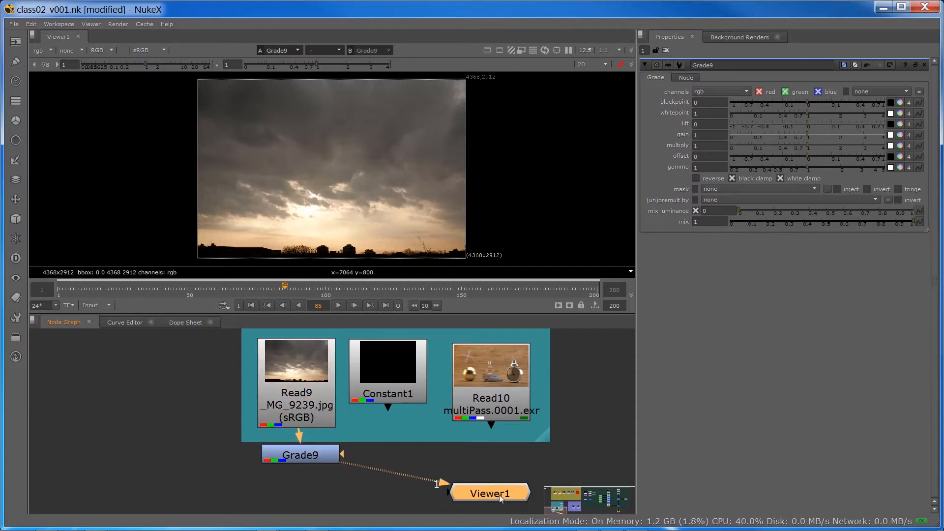
pyautogui.moveTo(312, 462); pyautogui.dragTo(455, 460)
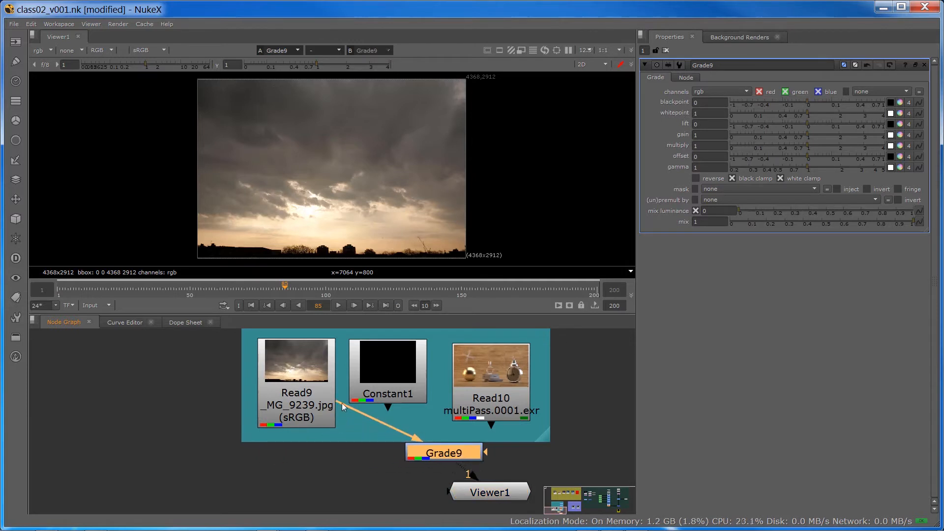
pyautogui.moveTo(341, 403); pyautogui.dragTo(477, 408)
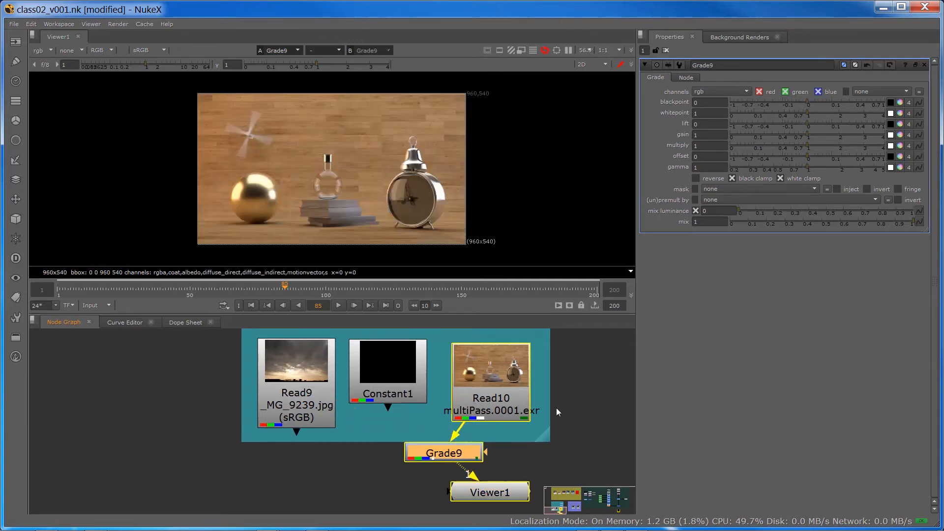
pyautogui.moveTo(460, 458); pyautogui.dragTo(502, 454)
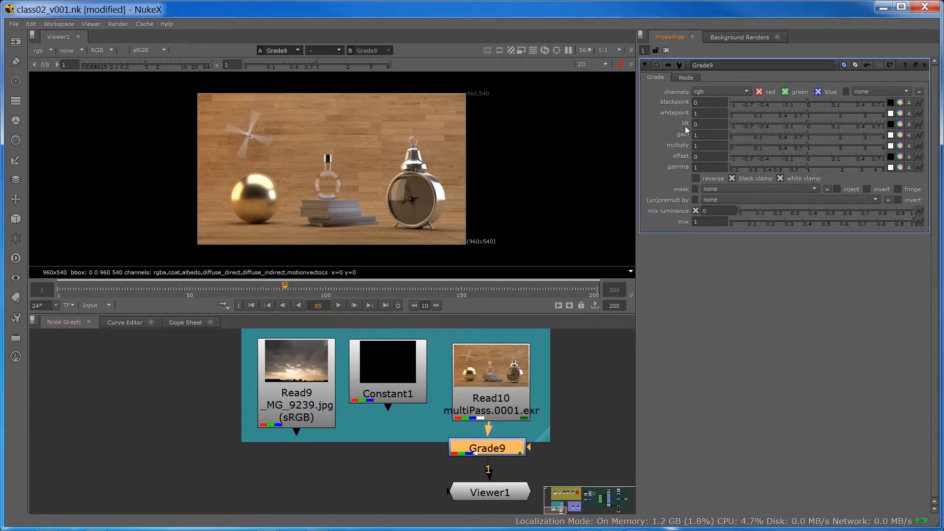
# - Try a lift of 0.085 on the Grade node and revert all its knobs
pyautogui.moveTo(806, 123); pyautogui.dragTo(830, 124)
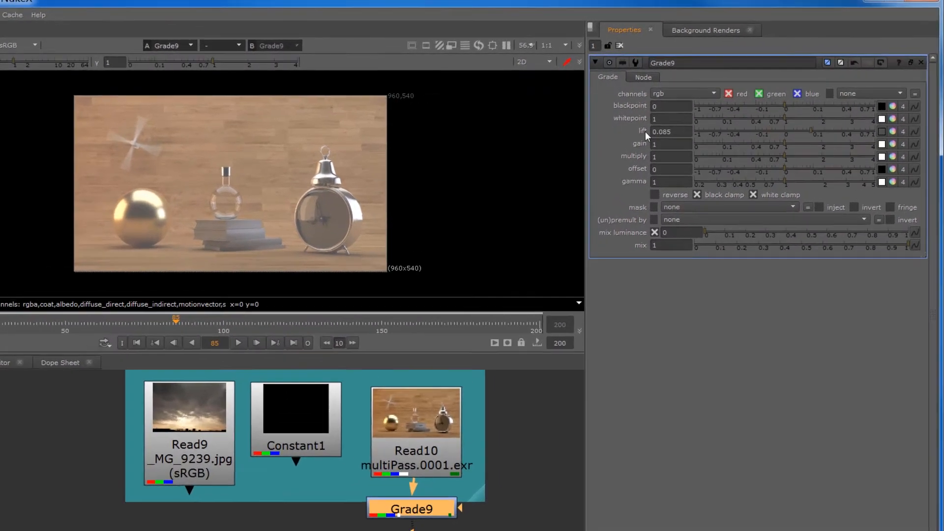
pyautogui.rightClick(689, 126)
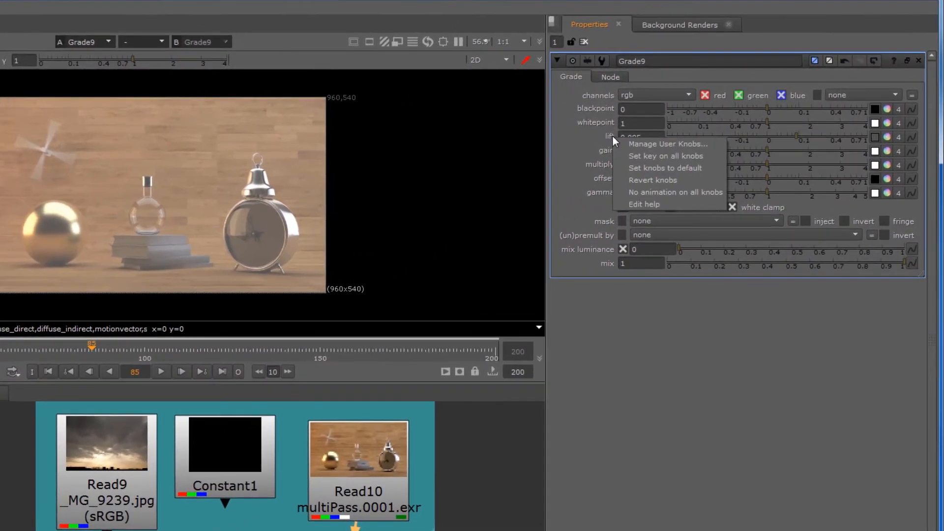
pyautogui.click(627, 180)
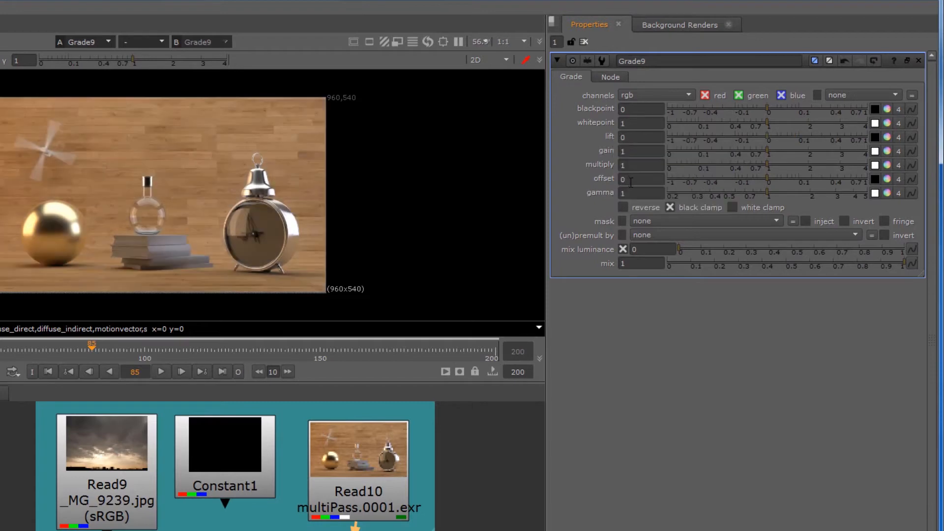
# - Try a lift of 0.095 on the multiPass render's Grade node and reset lift to 0
pyautogui.moveTo(768, 138); pyautogui.dragTo(798, 142)
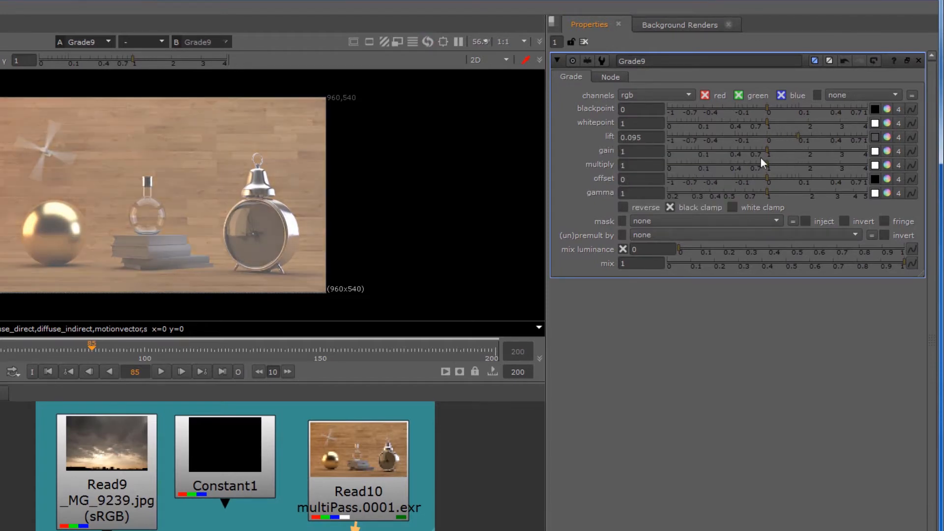
pyautogui.click(766, 134)
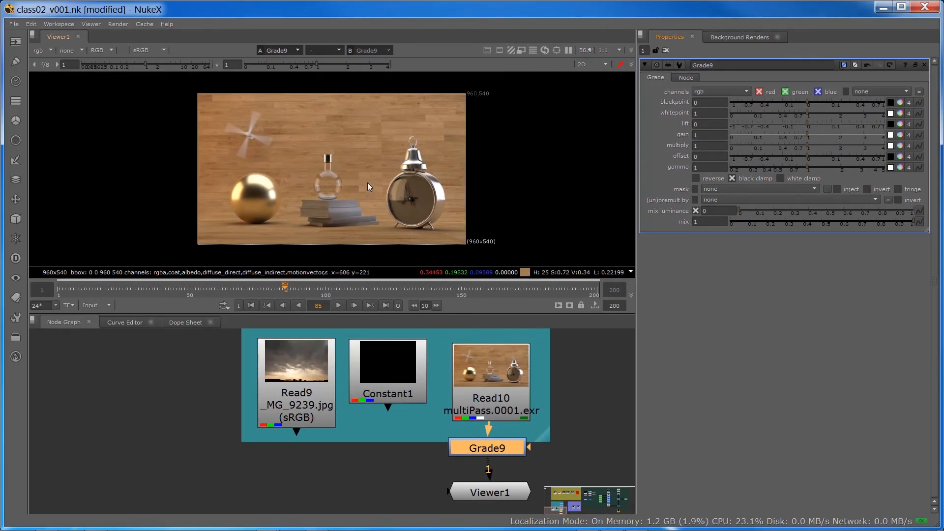
# - Examine the pixel values on the clock and its bright metal rim in the multiPass render
pyautogui.doubleClick(486, 355)
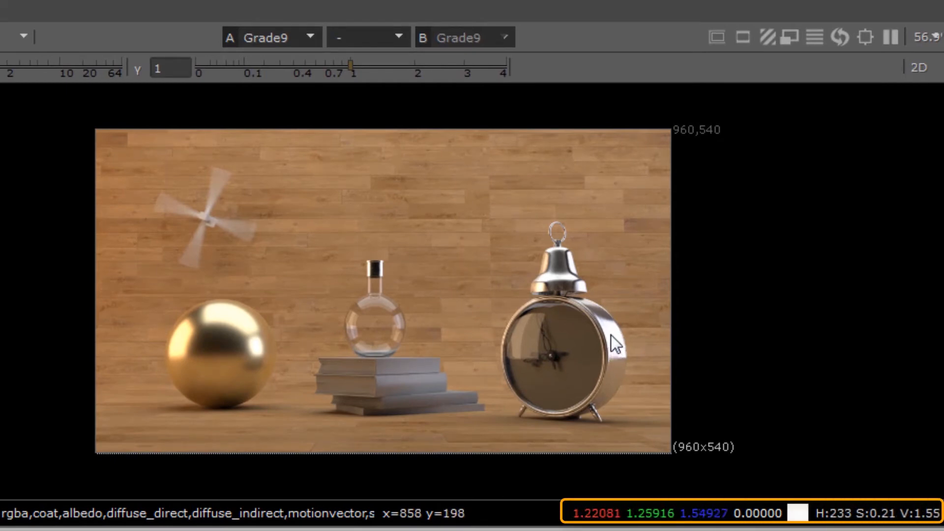
pyautogui.scroll(5, 611, 335)
pyautogui.scroll(1, 611, 335)
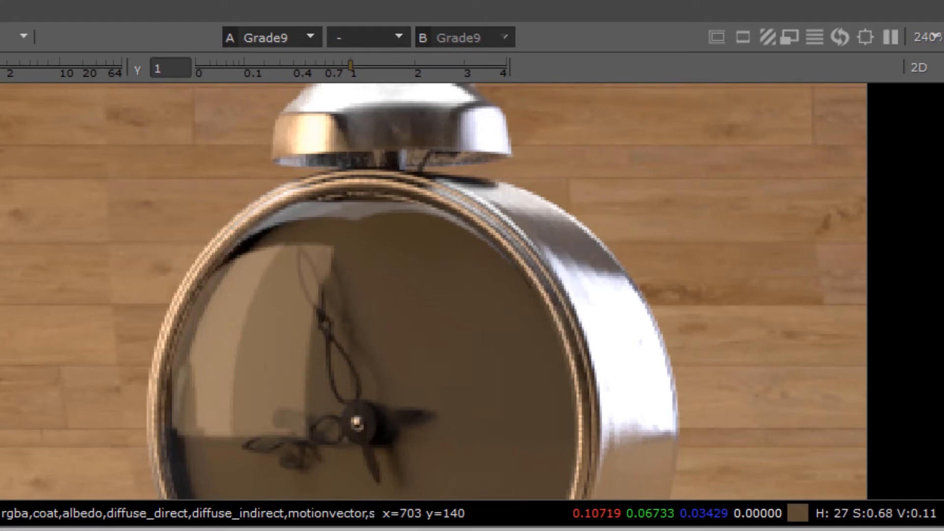
# - Display the Read9 sunset image in the viewer and examine the pixel values of its sky
pyautogui.press('1')
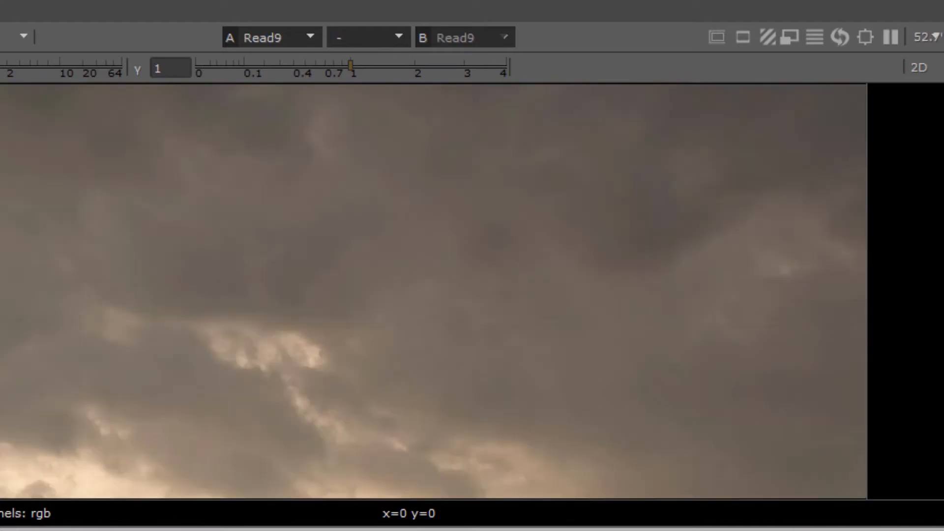
pyautogui.scroll(-5, 338, 373)
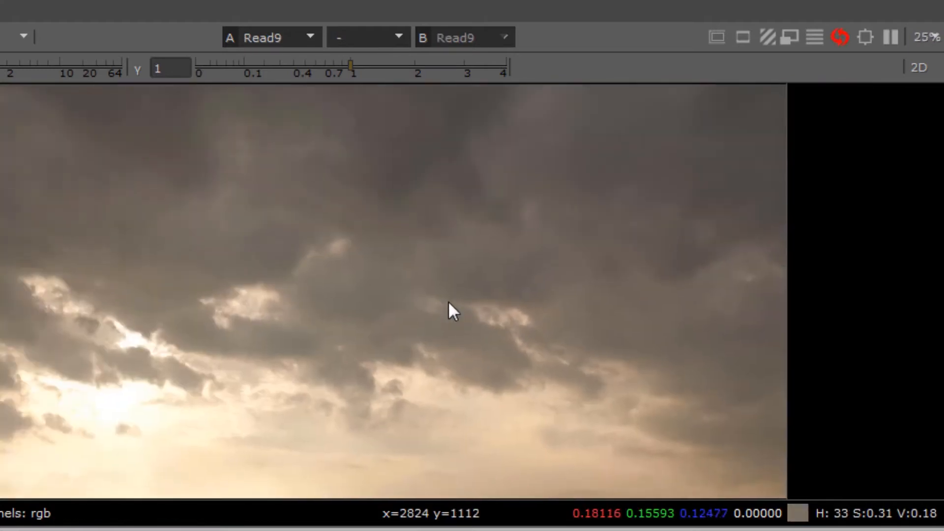
pyautogui.moveTo(448, 303); pyautogui.dragTo(546, 263, button='middle')
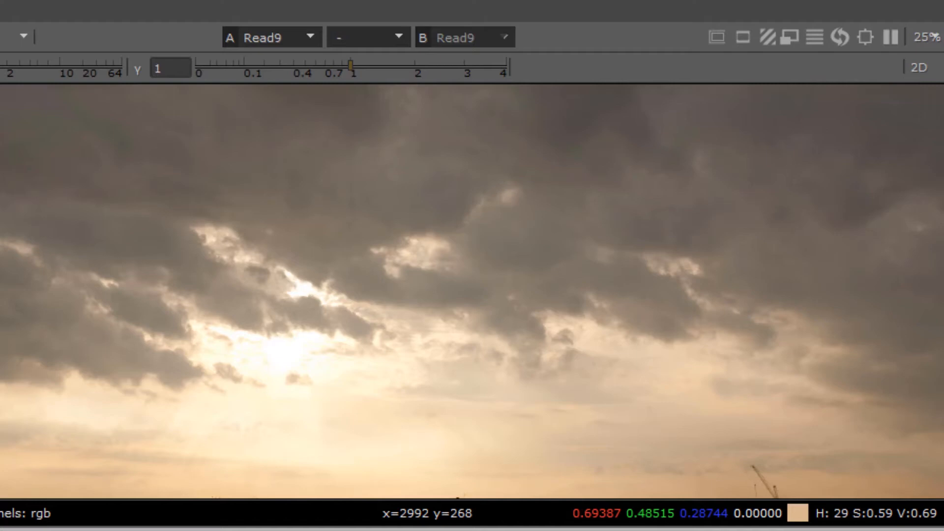
# - Compare Constant2 with the Read9 sunset in the viewer and sample single bright and dark cloud pixels into Constant2's color
pyautogui.press('1')
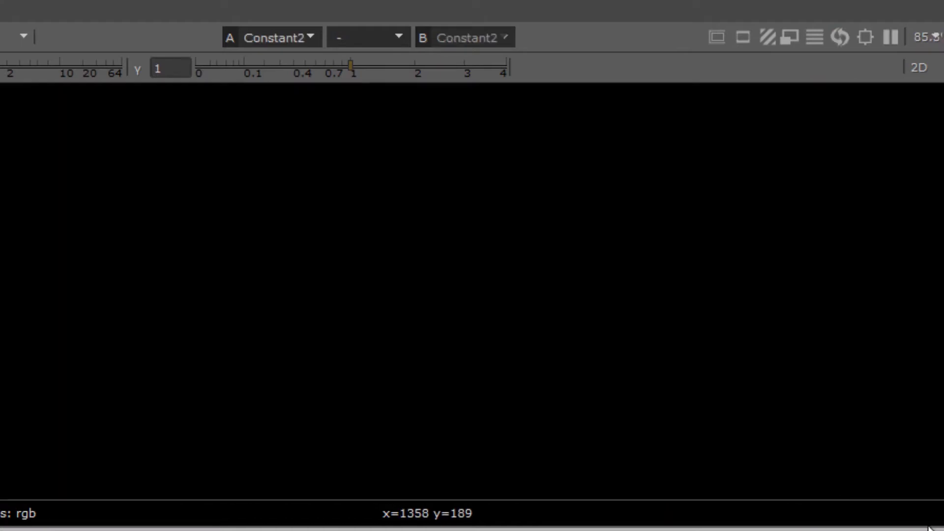
pyautogui.press('1')
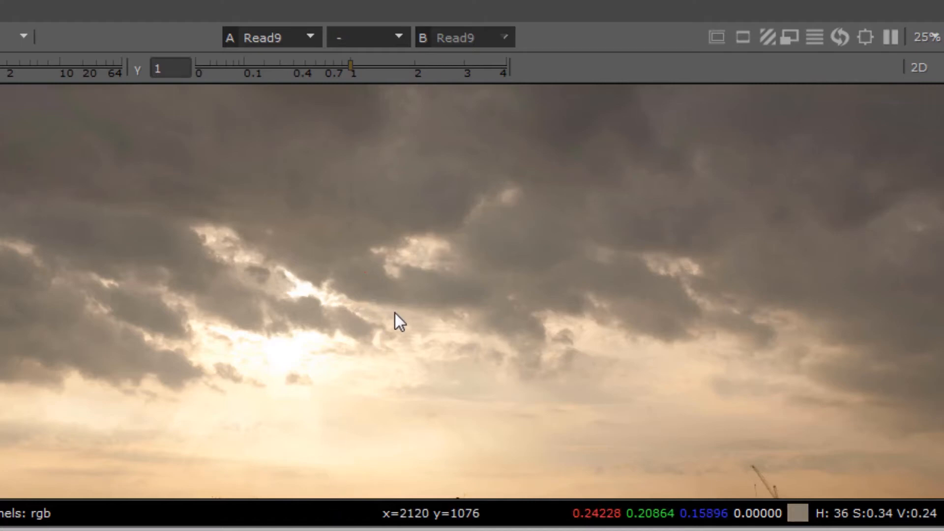
pyautogui.scroll(5, 356, 266)
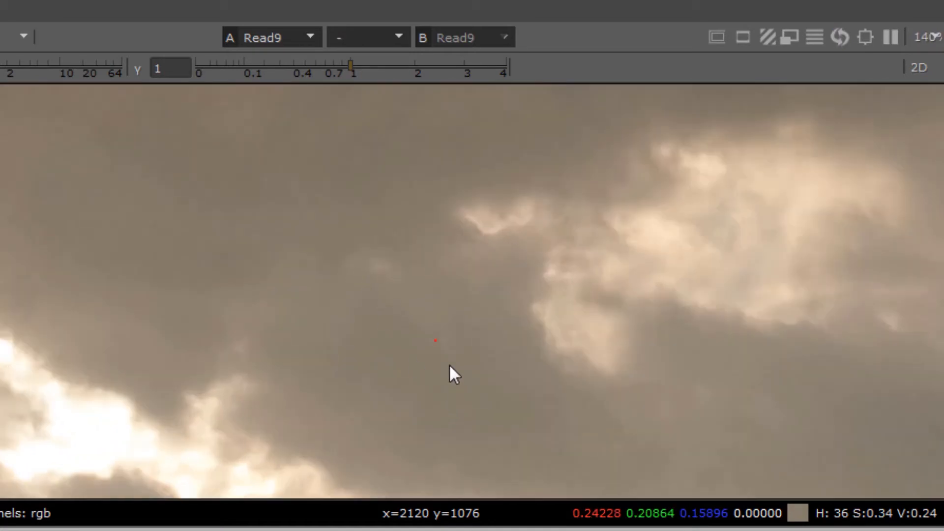
pyautogui.scroll(4, 435, 347)
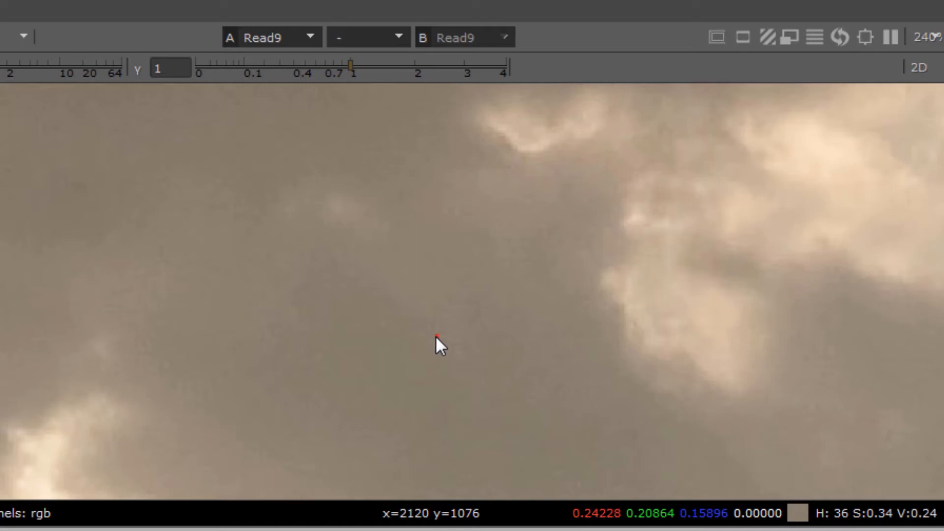
pyautogui.scroll(-3, 436, 337)
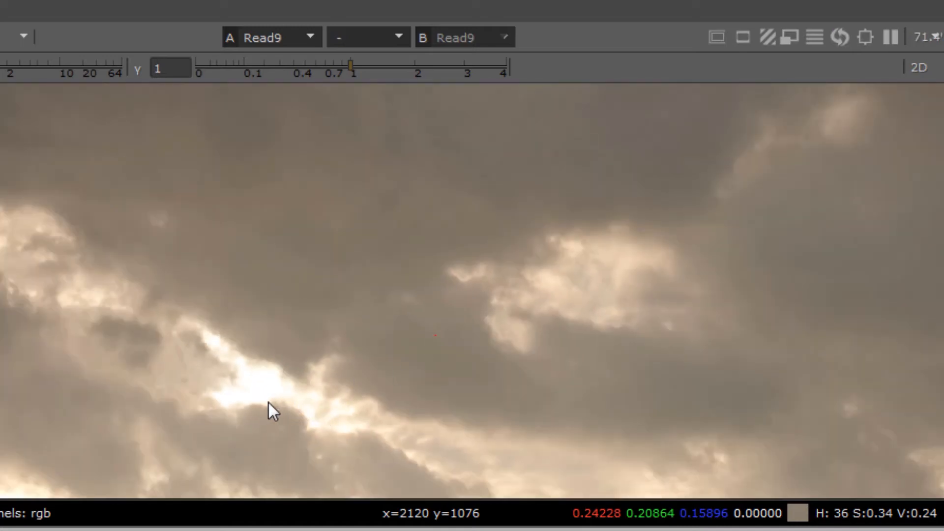
pyautogui.keyDown('ctrl'); pyautogui.click(254, 389); pyautogui.keyUp('ctrl')
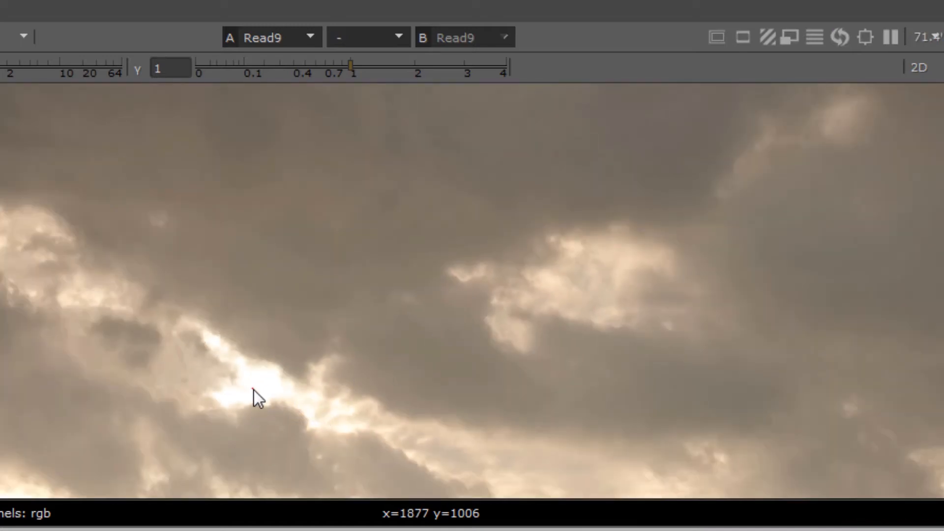
pyautogui.keyDown('ctrl'); pyautogui.click(427, 299); pyautogui.keyUp('ctrl')
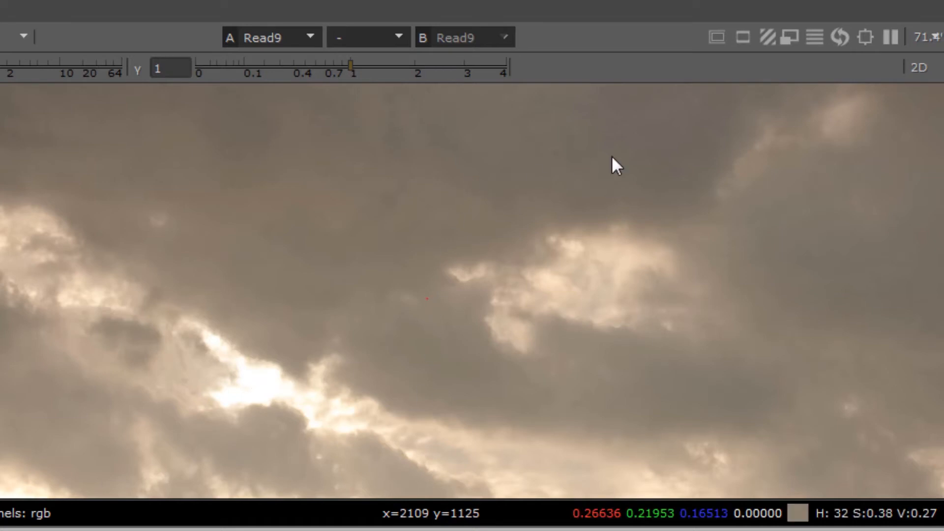
pyautogui.keyDown('ctrl'); pyautogui.click(787, 420); pyautogui.keyUp('ctrl')
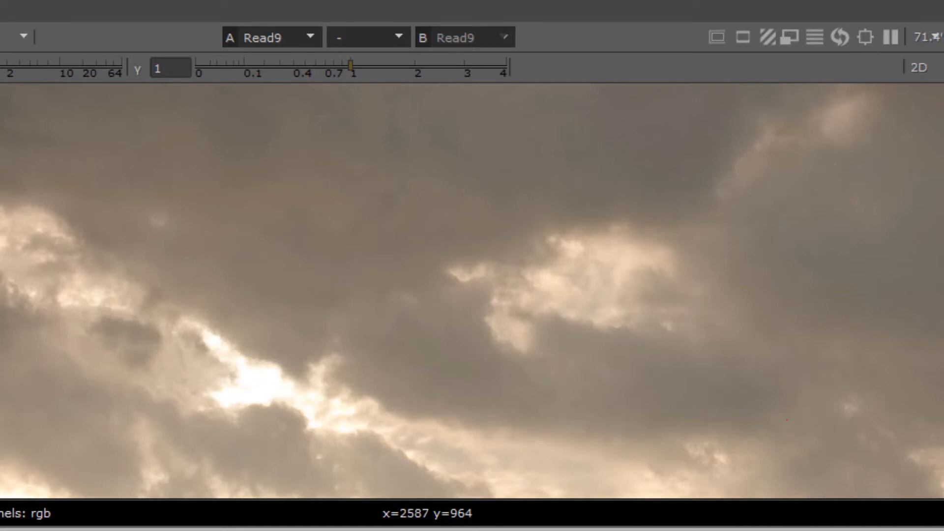
pyautogui.keyDown('ctrl'); pyautogui.click(113, 388); pyautogui.keyUp('ctrl')
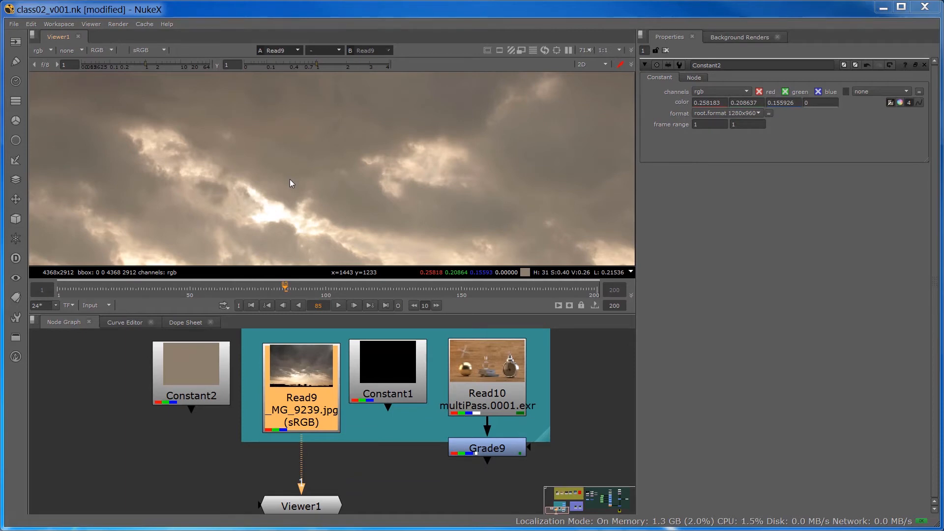
# - Sample the average color of a cloud area about 179 by 174 pixels into Constant2 and clear the sample box
pyautogui.keyDown('ctrl'); pyautogui.keyDown('shift'); pyautogui.moveTo(262, 127); pyautogui.dragTo(322, 184); pyautogui.keyUp('shift'); pyautogui.keyUp('ctrl')
pyautogui.scroll(-2, 239, 163)
pyautogui.scroll(-5, 238, 158)
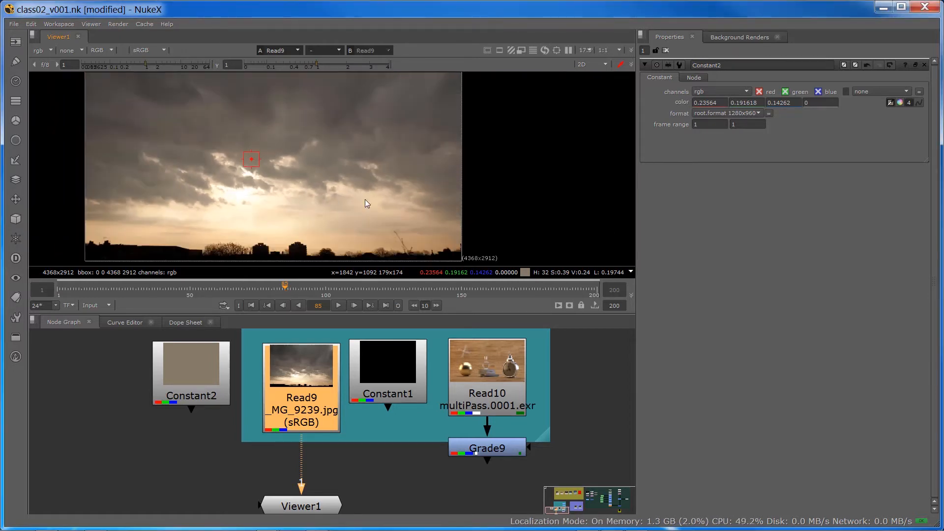
pyautogui.keyDown('ctrl'); pyautogui.rightClick(521, 152); pyautogui.keyUp('ctrl')
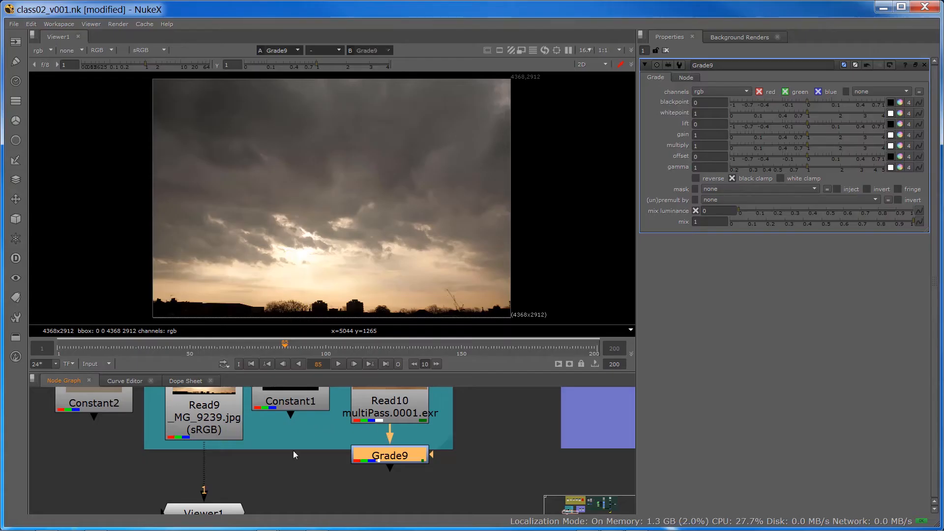
# - Move Viewer1 into the purple BIT DEPTH backdrop beneath Read6 and connect it to Read6 (rgba_rgba0049.jpg)
pyautogui.scroll(-2, 291, 494)
pyautogui.moveTo(455, 487); pyautogui.dragTo(279, 419, button='middle')
pyautogui.scroll(-3, 269, 466)
pyautogui.moveTo(78, 492); pyautogui.dragTo(370, 495)
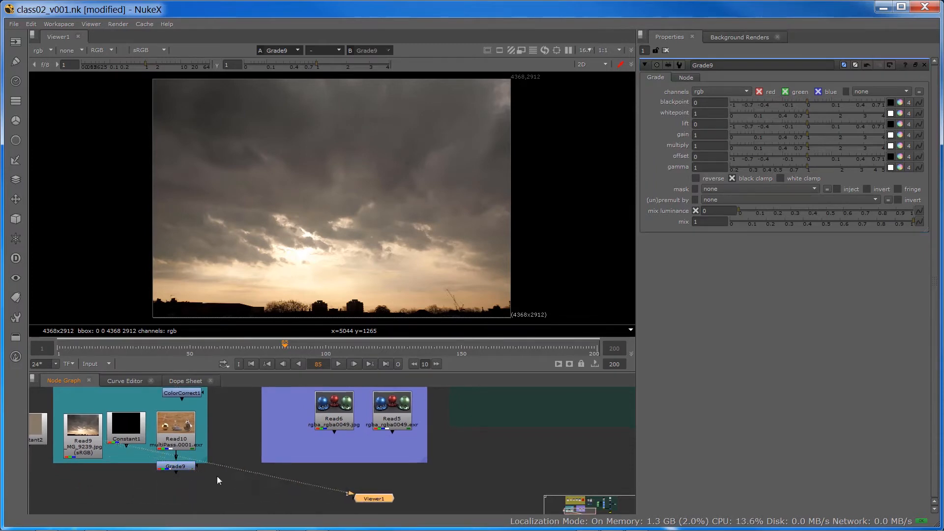
pyautogui.moveTo(115, 445); pyautogui.dragTo(337, 418)
pyautogui.moveTo(373, 498); pyautogui.dragTo(332, 453)
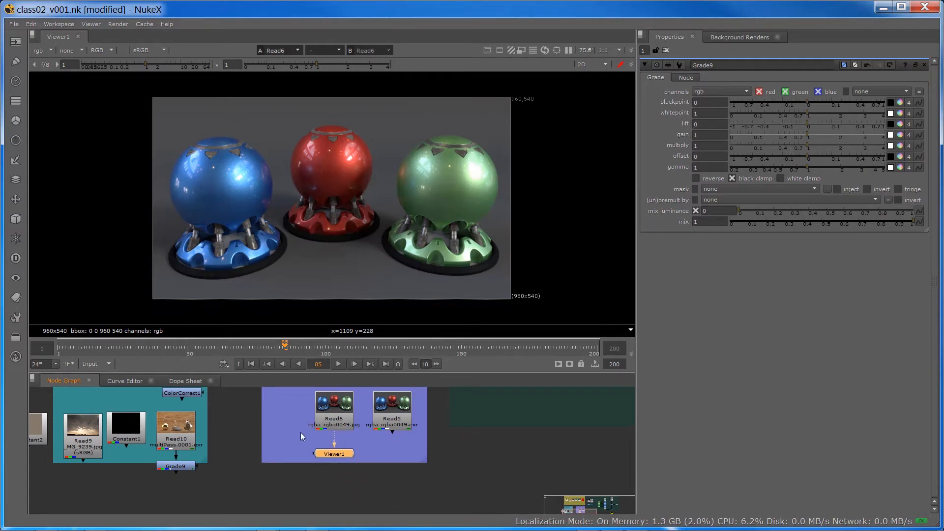
# - Make the Node Graph pane taller so the BIT DEPTH nodes have more room
pyautogui.moveTo(339, 375); pyautogui.dragTo(354, 333)
pyautogui.scroll(5, 323, 217)
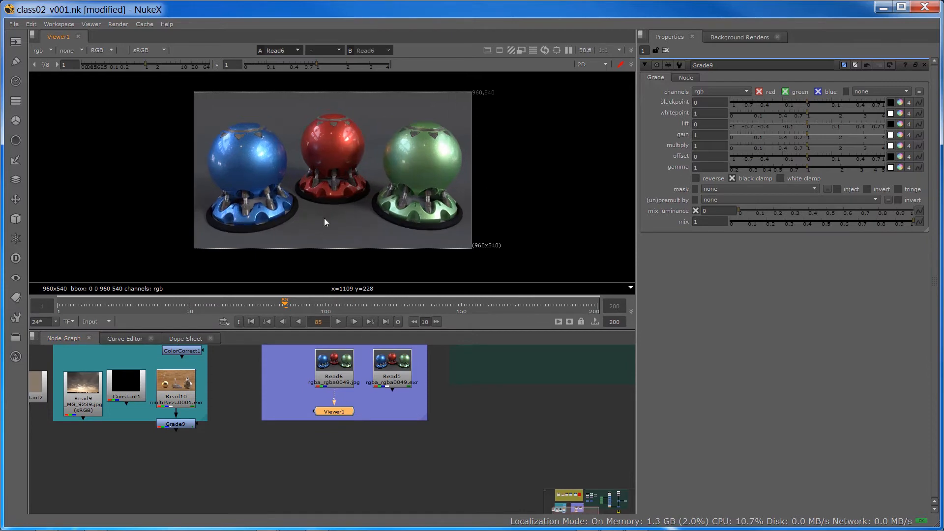
pyautogui.scroll(4, 376, 487)
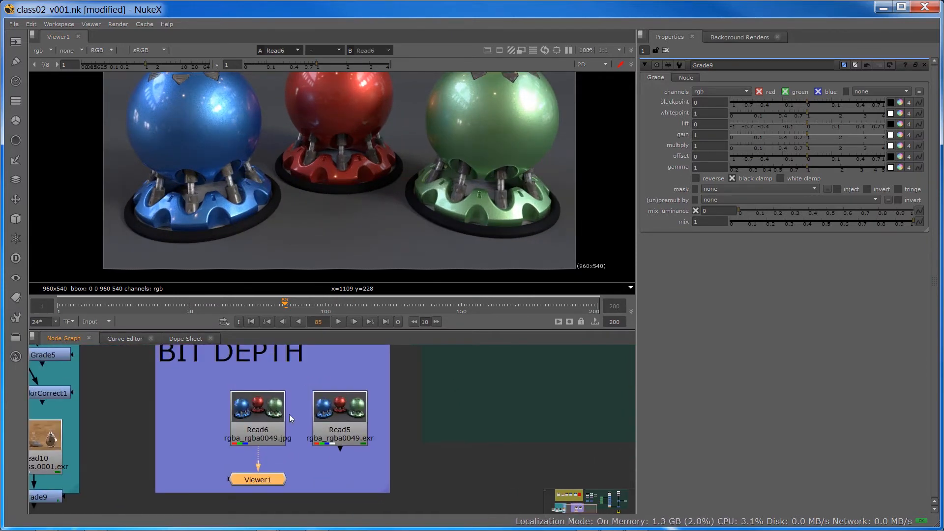
pyautogui.press('-')
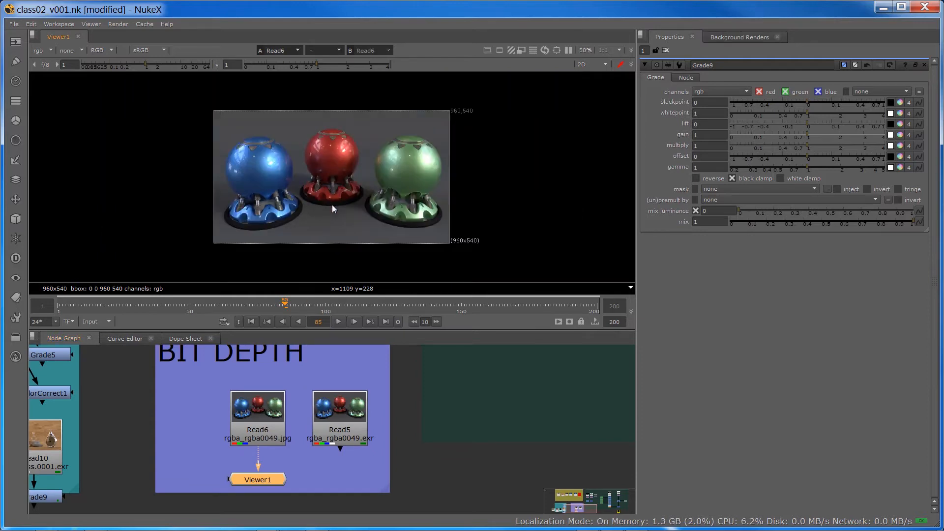
pyautogui.moveTo(355, 184); pyautogui.dragTo(366, 217, button='middle')
pyautogui.scroll(3, 368, 205)
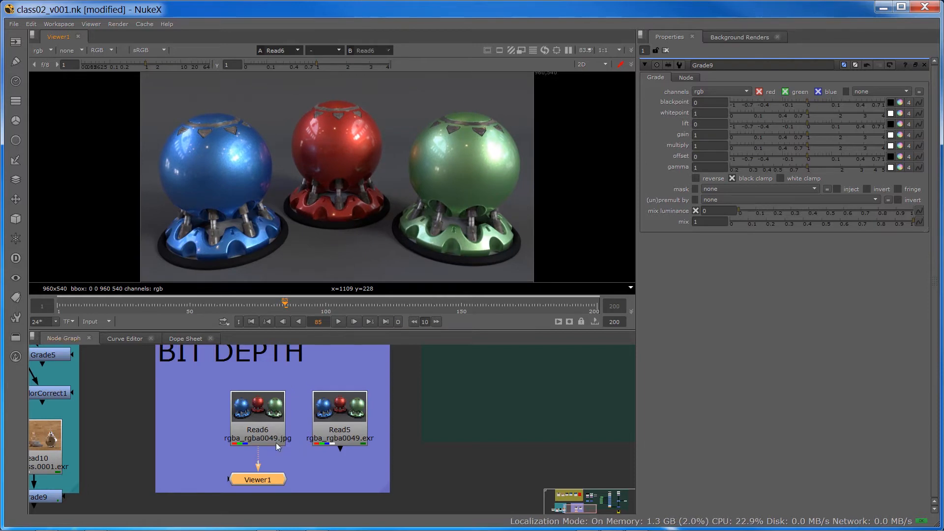
# - Connect Read5 (rgba_rgba0049.exr) to Viewer1's second input, keeping Read6 on the first
pyautogui.click(255, 417)
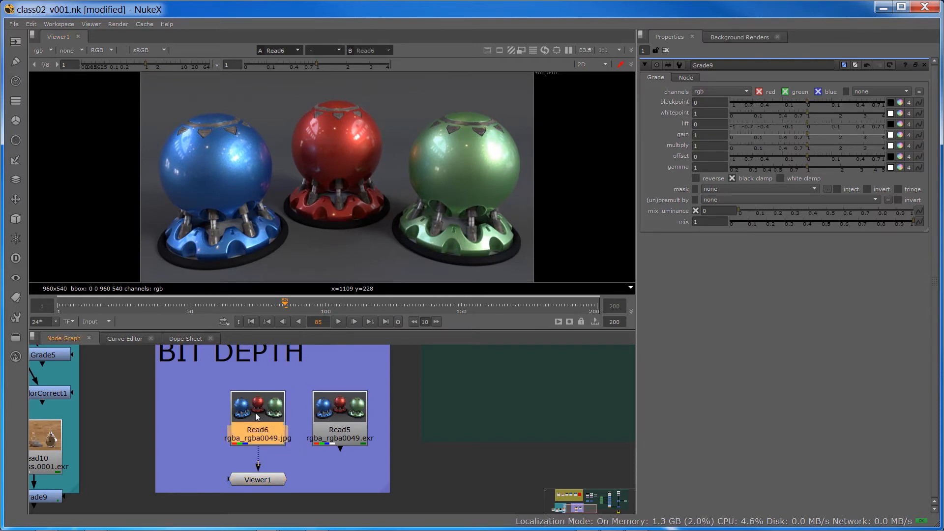
pyautogui.click(257, 480)
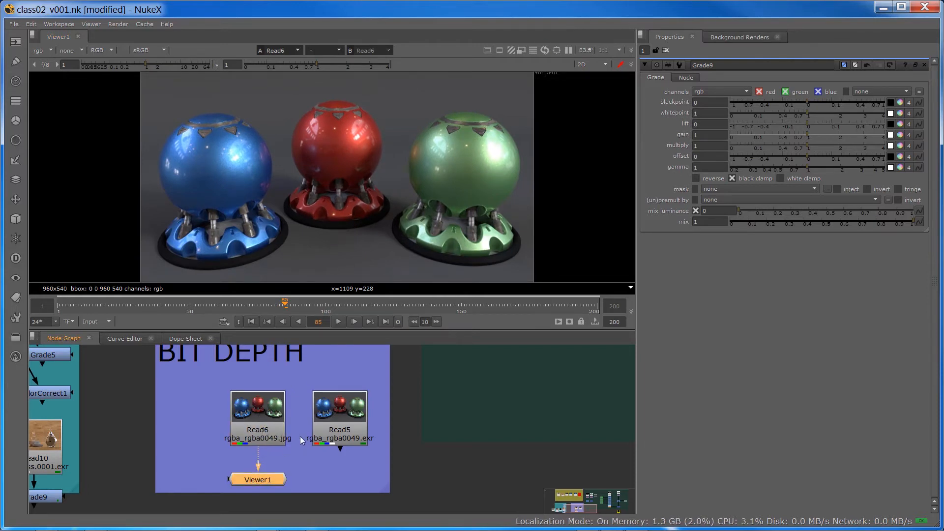
pyautogui.click(332, 424)
pyautogui.press('2')
pyautogui.press('2')
pyautogui.press('1')
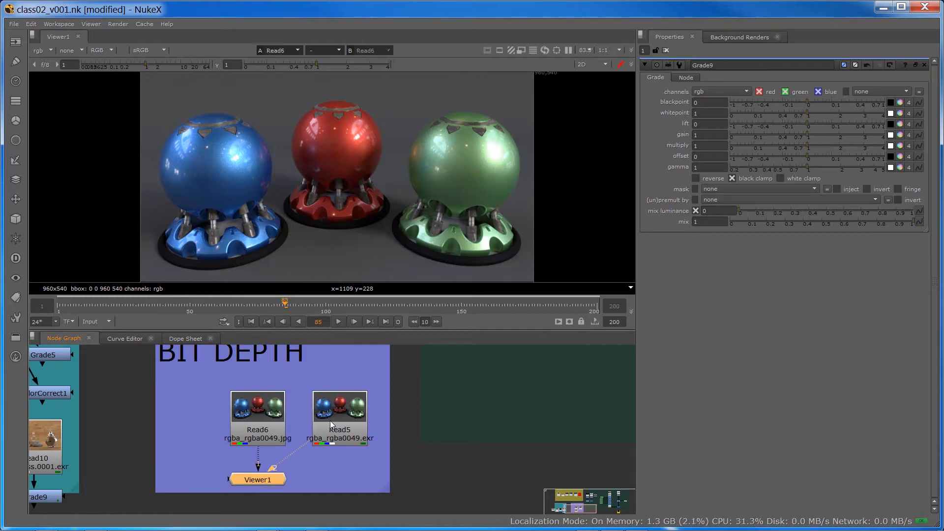
# - Compare the JPG and EXR renders of the three spheres by repeatedly switching between viewer inputs 1 and 2
pyautogui.press('2')
pyautogui.press('1')
pyautogui.press('2')
pyautogui.press('1')
pyautogui.press('2')
pyautogui.press('1')
pyautogui.press('2')
pyautogui.press('1')
pyautogui.press('2')
pyautogui.press('1')
pyautogui.press('2')
pyautogui.press('1')
pyautogui.press('2')
pyautogui.press('1')
pyautogui.press('2')
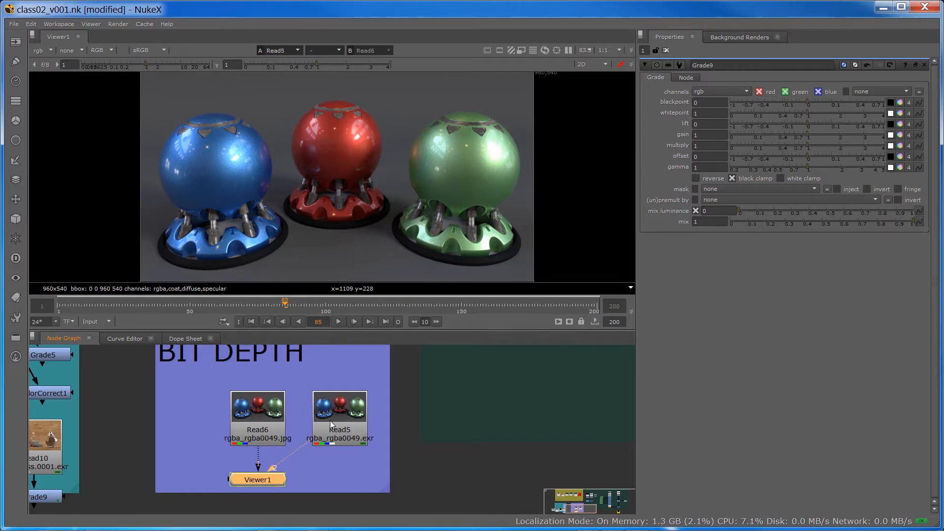
pyautogui.press('1')
pyautogui.press('2')
pyautogui.scroll(5, 338, 144)
pyautogui.scroll(-3, 337, 141)
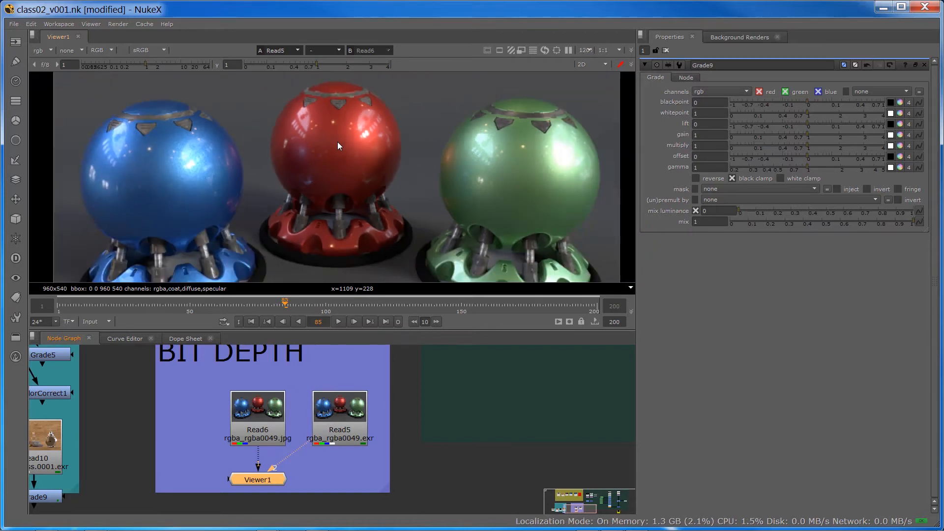
# - Display the Read6 JPG in the viewer and open its properties
pyautogui.click(255, 410)
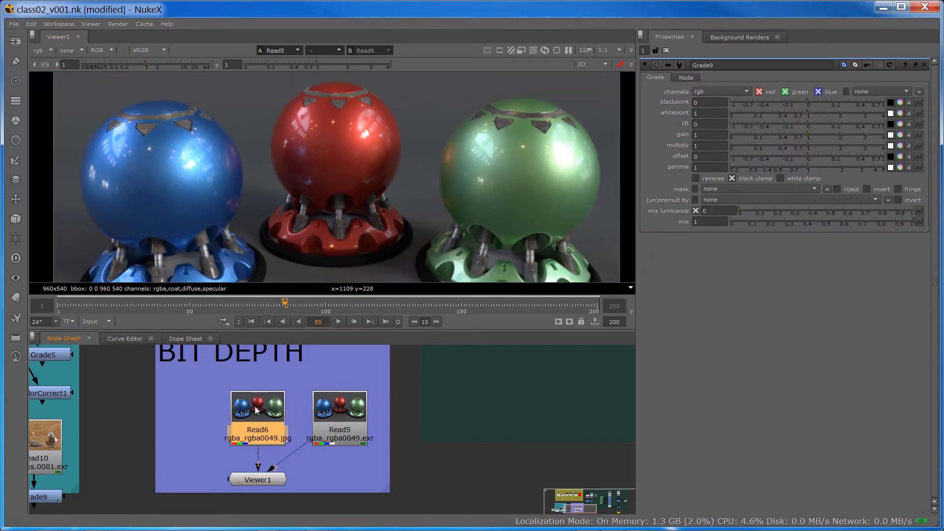
pyautogui.press('1')
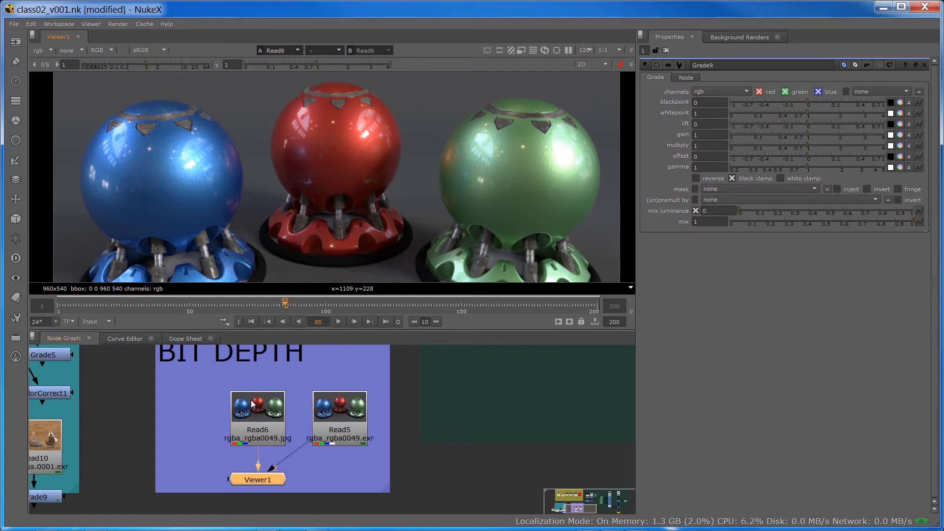
pyautogui.doubleClick(273, 418)
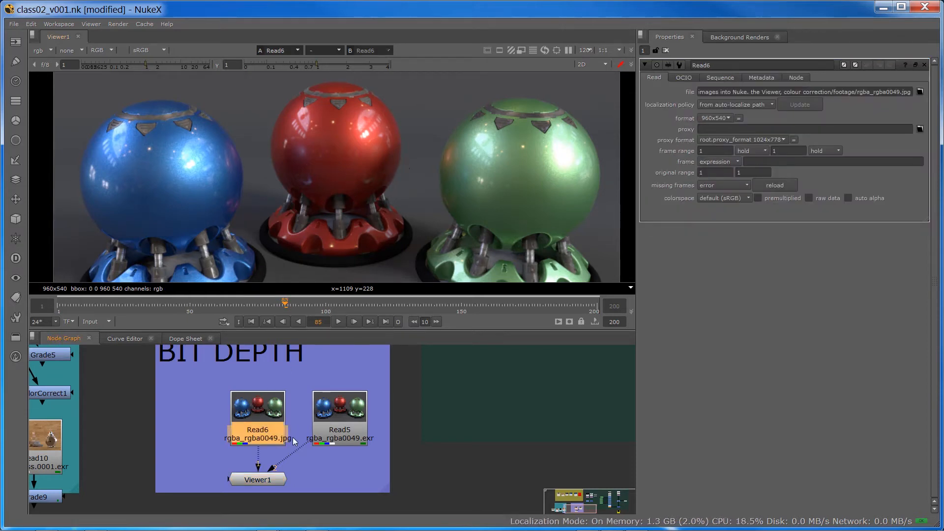
# - Spread Read6 and Read5 apart within the backdrop and move Viewer1 below it to make room for another node
pyautogui.click(333, 418)
pyautogui.moveTo(259, 405); pyautogui.dragTo(213, 414)
pyautogui.click(330, 417)
pyautogui.moveTo(330, 417); pyautogui.dragTo(303, 421)
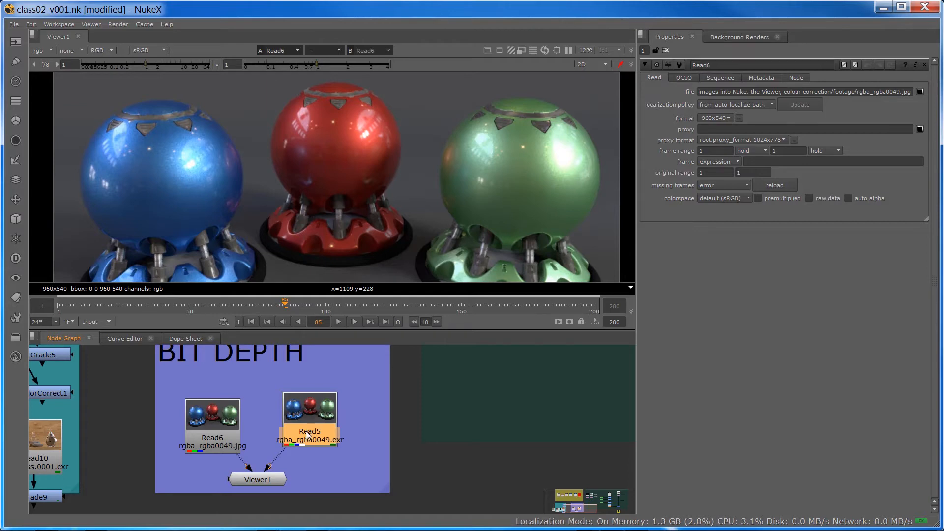
pyautogui.moveTo(199, 472); pyautogui.dragTo(264, 450, button='middle')
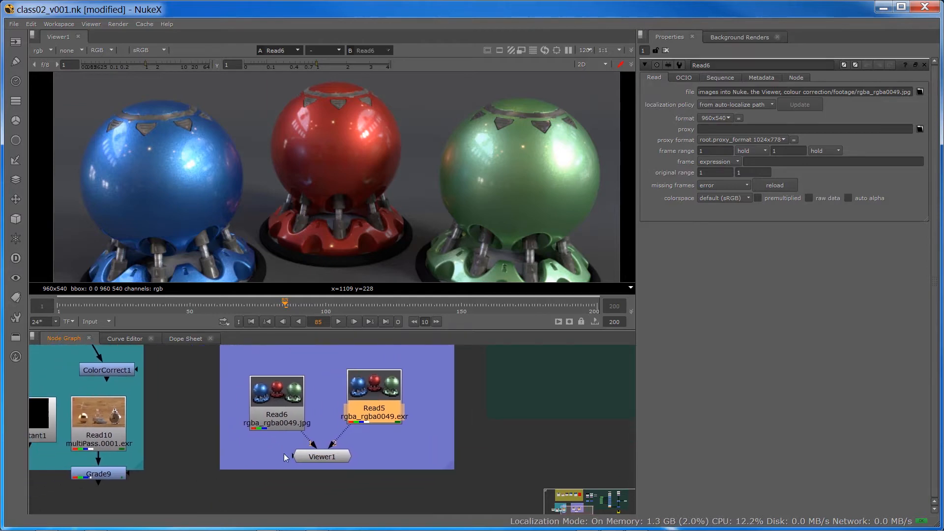
pyautogui.moveTo(317, 457); pyautogui.dragTo(322, 502)
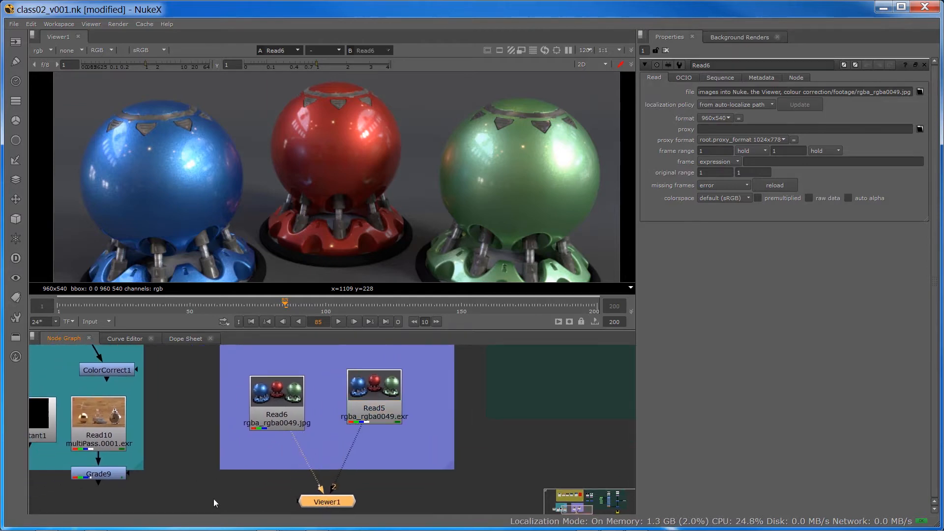
# - Extract Grade9 from the Read10 branch and insert it between Read6 and Viewer1
pyautogui.moveTo(108, 477); pyautogui.dragTo(220, 490)
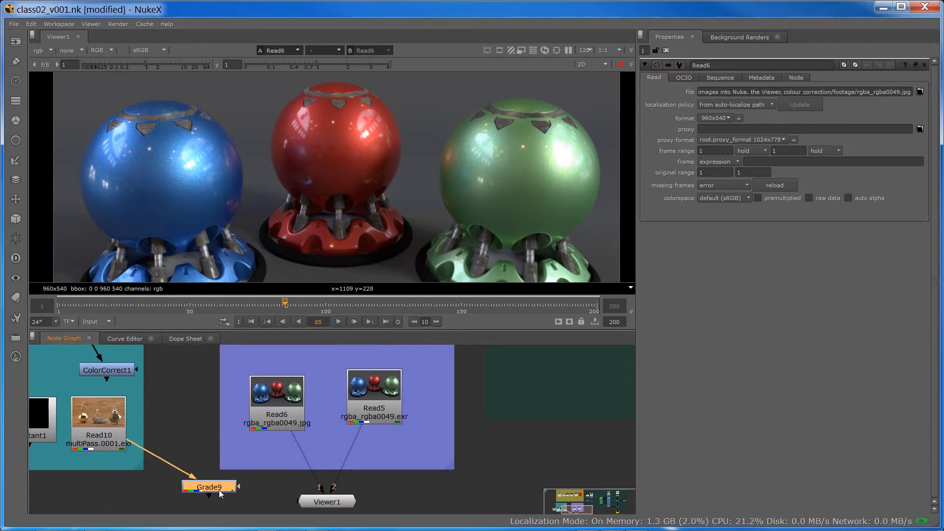
pyautogui.hotkey('ctrl', 'shift', 'x')
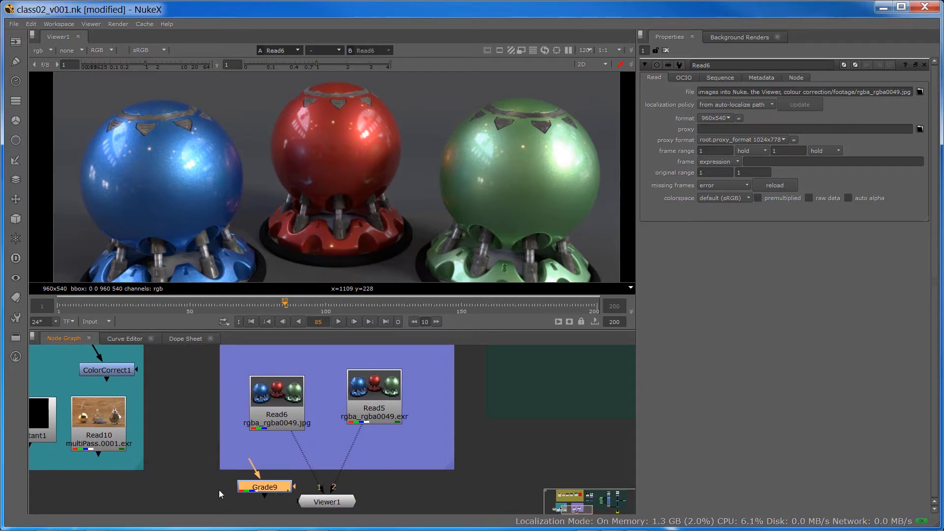
pyautogui.moveTo(255, 490); pyautogui.dragTo(294, 463)
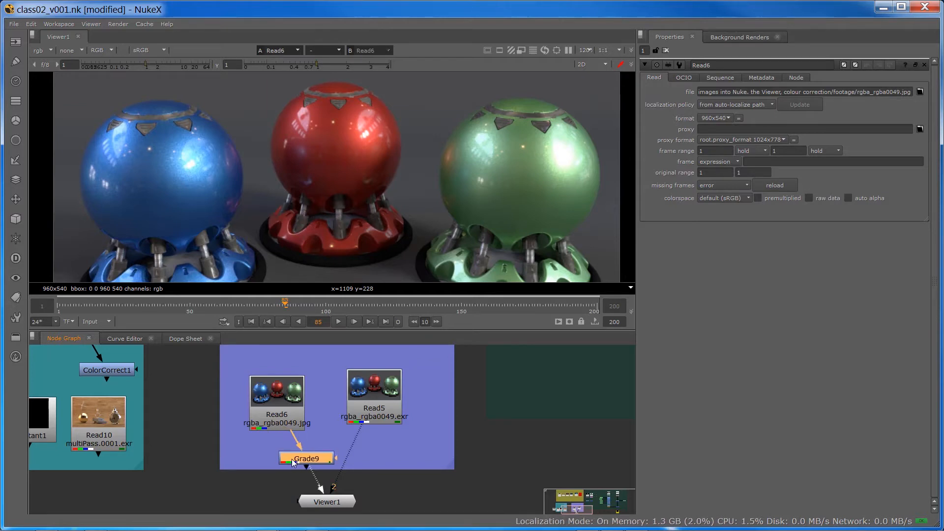
# - Disconnect Read5 from Viewer1's second input and line up Grade9 and Viewer1 directly beneath Read6
pyautogui.moveTo(319, 508); pyautogui.dragTo(291, 506)
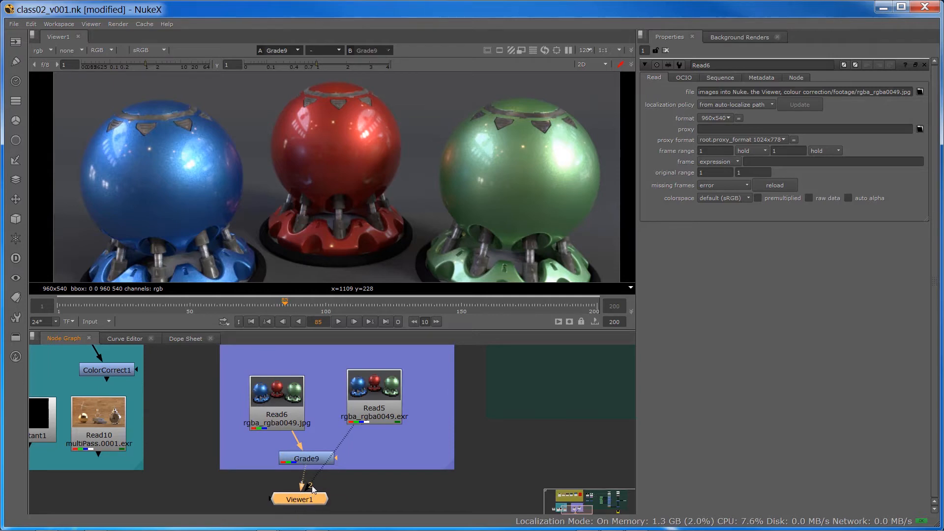
pyautogui.moveTo(305, 459); pyautogui.dragTo(280, 454)
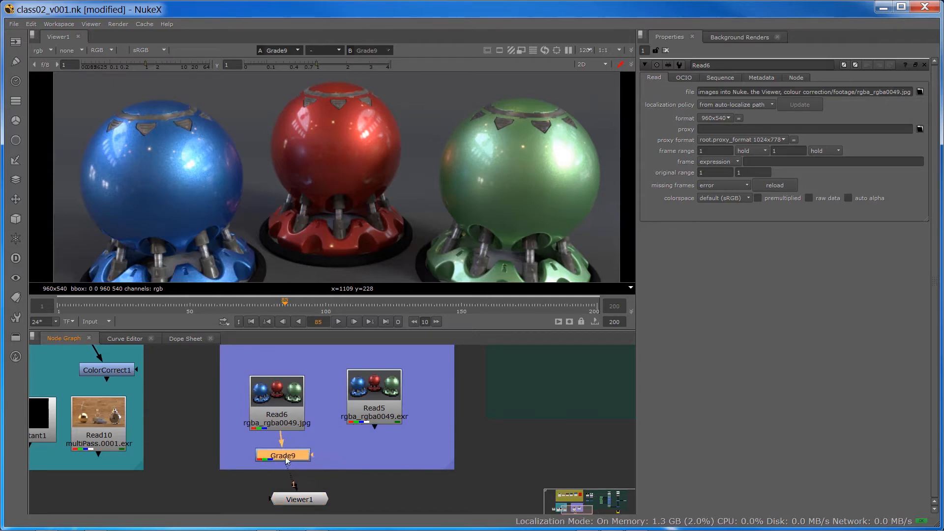
pyautogui.moveTo(292, 501); pyautogui.dragTo(277, 475)
pyautogui.click(284, 478)
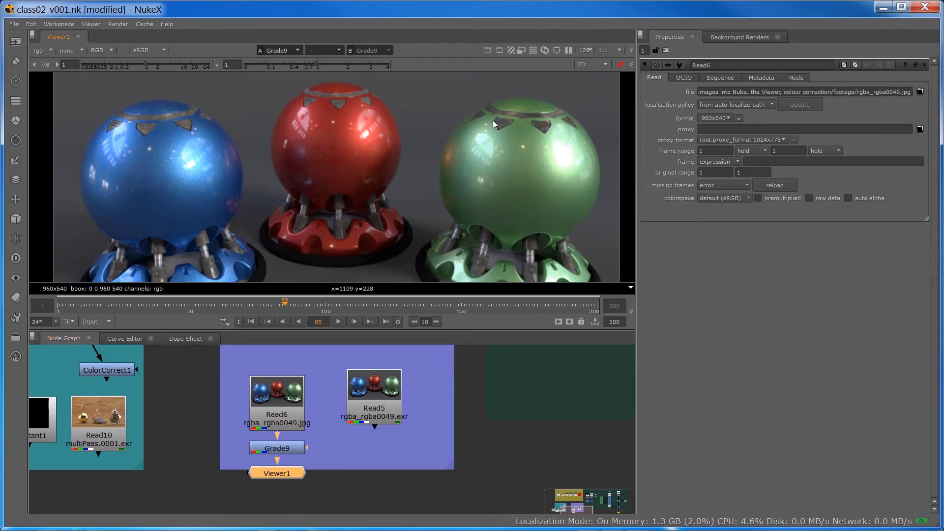
pyautogui.scroll(-5, 315, 250)
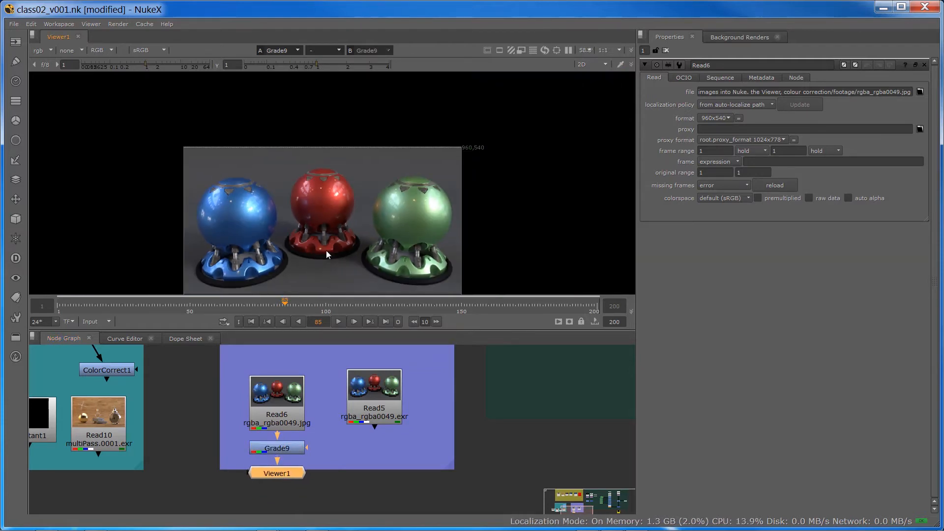
# - Sample individual pixels in and around the green ball's bright highlight in the JPG viewed through Grade9
pyautogui.keyDown('ctrl'); pyautogui.click(522, 232); pyautogui.keyUp('ctrl')
pyautogui.scroll(5, 317, 220)
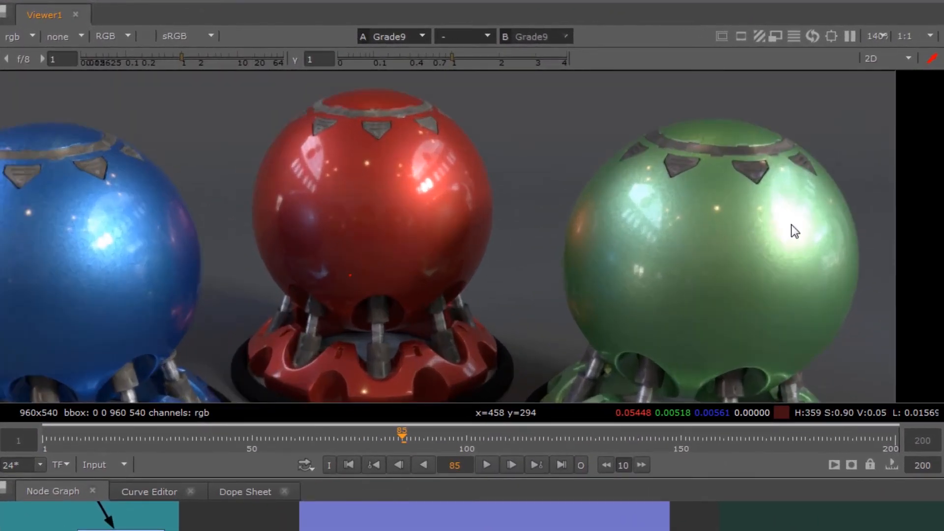
pyautogui.keyDown('ctrl'); pyautogui.click(791, 224); pyautogui.keyUp('ctrl')
pyautogui.keyDown('ctrl'); pyautogui.click(784, 207); pyautogui.keyUp('ctrl')
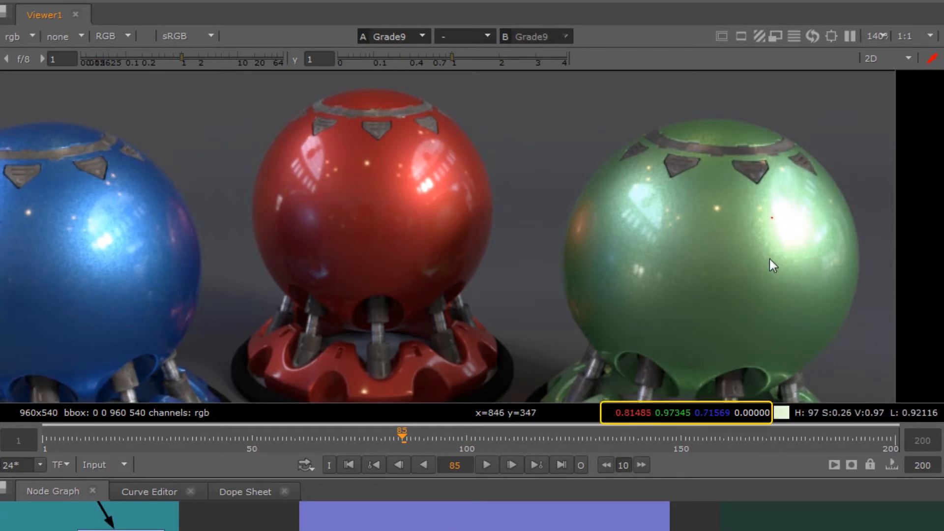
pyautogui.scroll(1, 621, 389)
pyautogui.scroll(1, 624, 399)
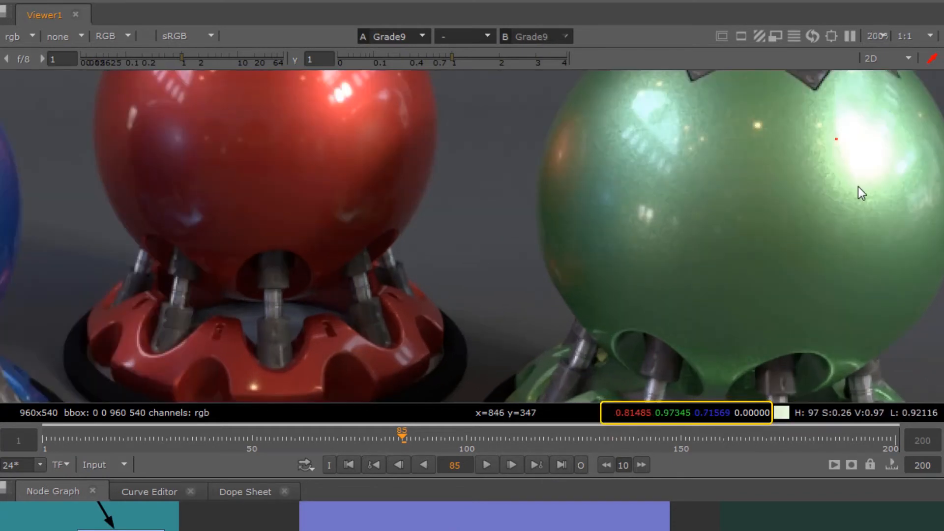
pyautogui.moveTo(858, 186)
pyautogui.keyDown('ctrl'); pyautogui.mouseDown()
pyautogui.moveTo(860, 154)
pyautogui.moveTo(879, 163)
pyautogui.moveTo(863, 145)
pyautogui.mouseUp(); pyautogui.keyUp('ctrl')
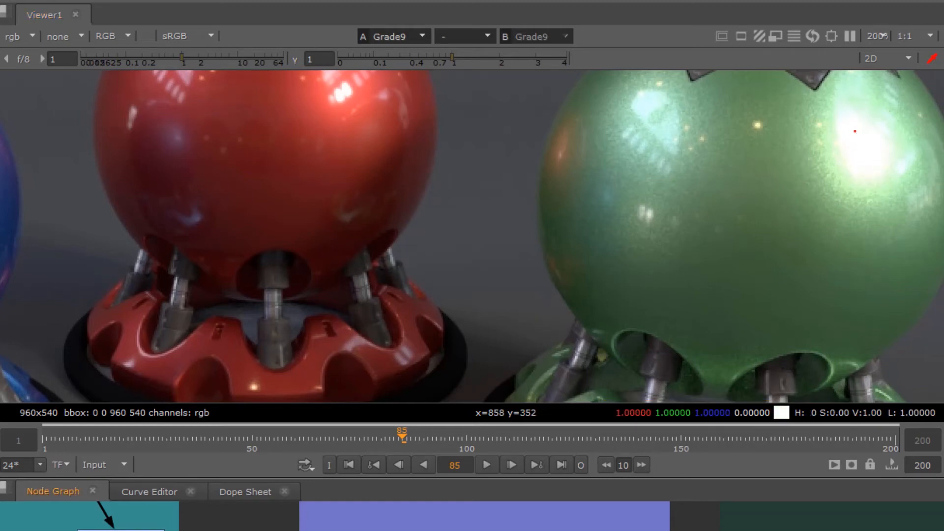
# - Display the Read5 EXR in the viewer and sample the green ball's highlight, including an area of about 15x19 pixels
pyautogui.press('1')
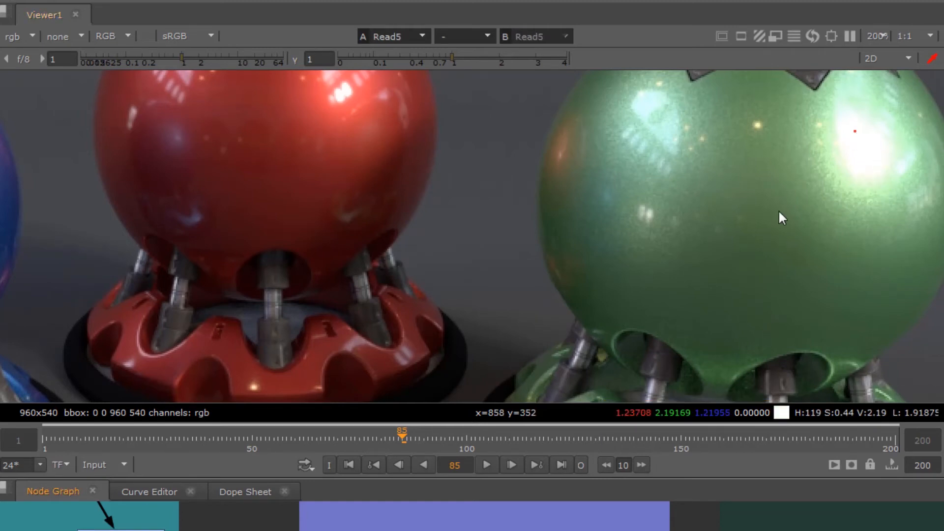
pyautogui.keyDown('ctrl'); pyautogui.click(876, 145); pyautogui.keyUp('ctrl')
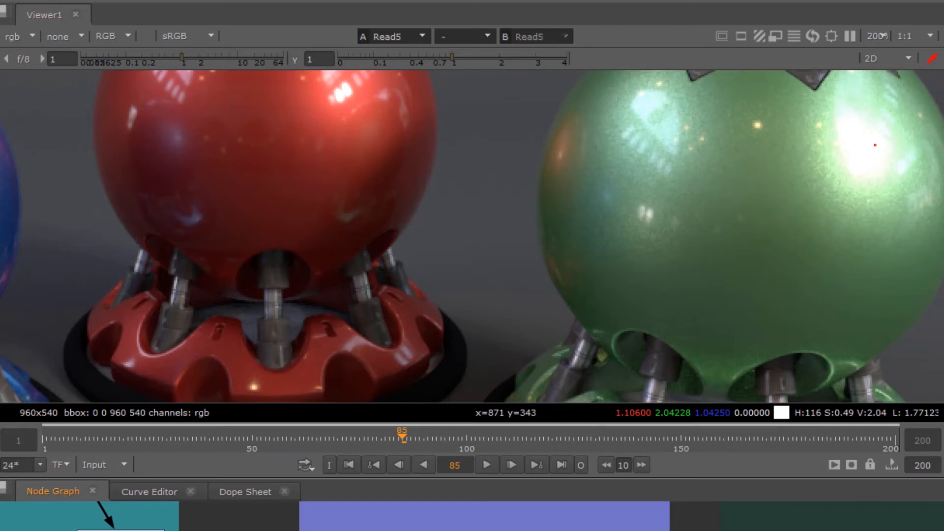
pyautogui.moveTo(864, 160)
pyautogui.keyDown('ctrl'); pyautogui.mouseDown()
pyautogui.moveTo(860, 136)
pyautogui.moveTo(874, 152)
pyautogui.mouseUp(); pyautogui.keyUp('ctrl')
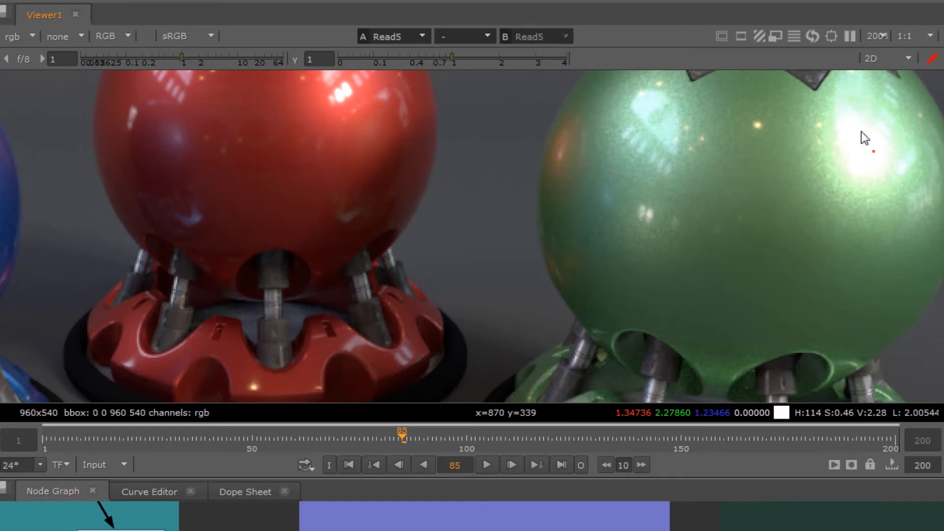
pyautogui.keyDown('ctrl'); pyautogui.keyDown('shift'); pyautogui.moveTo(853, 134); pyautogui.dragTo(877, 164); pyautogui.keyUp('shift'); pyautogui.keyUp('ctrl')
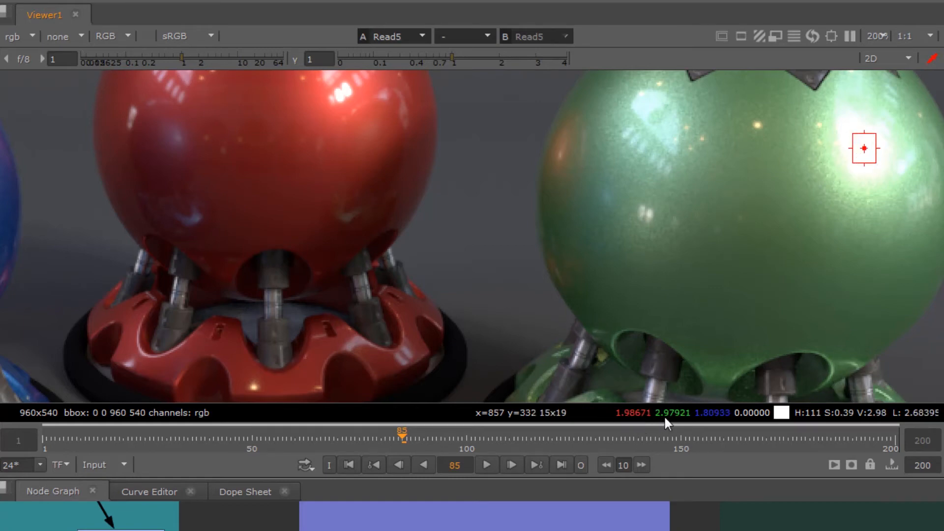
pyautogui.moveTo(664, 415)
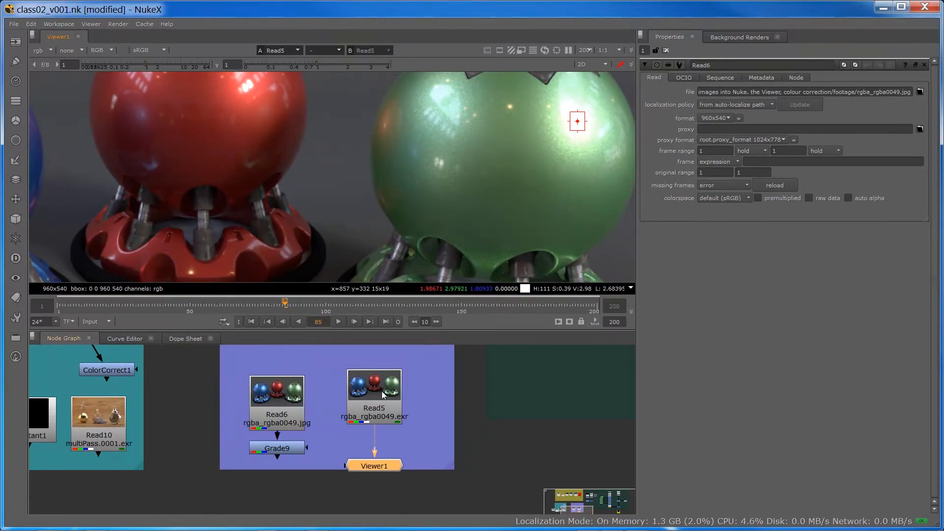
# - Space the Read6, Read5 and Grade9 nodes apart, place Viewer1 below Grade9 and connect it to Grade9
pyautogui.moveTo(383, 394); pyautogui.dragTo(384, 397)
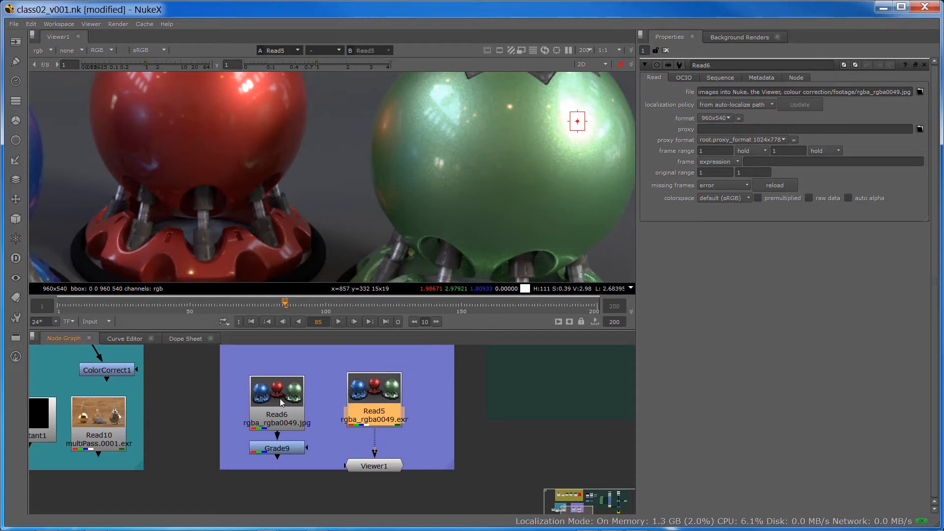
pyautogui.moveTo(281, 402); pyautogui.dragTo(281, 390)
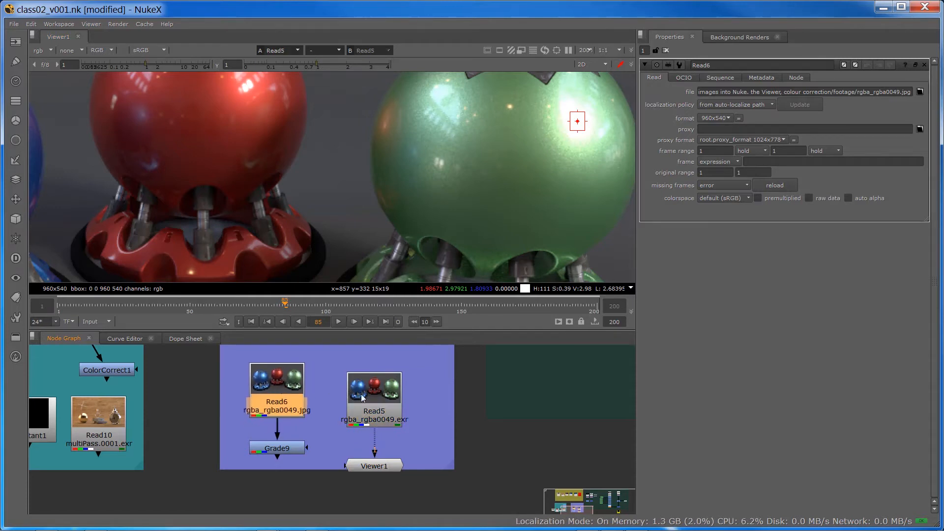
pyautogui.moveTo(361, 397); pyautogui.dragTo(362, 385)
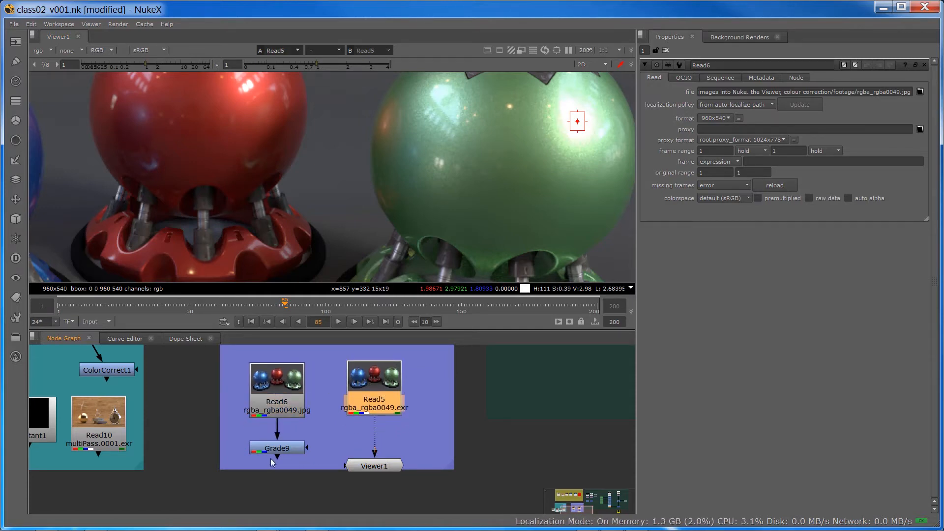
pyautogui.moveTo(274, 450)
pyautogui.mouseDown()
pyautogui.moveTo(267, 436)
pyautogui.moveTo(273, 456)
pyautogui.mouseUp()
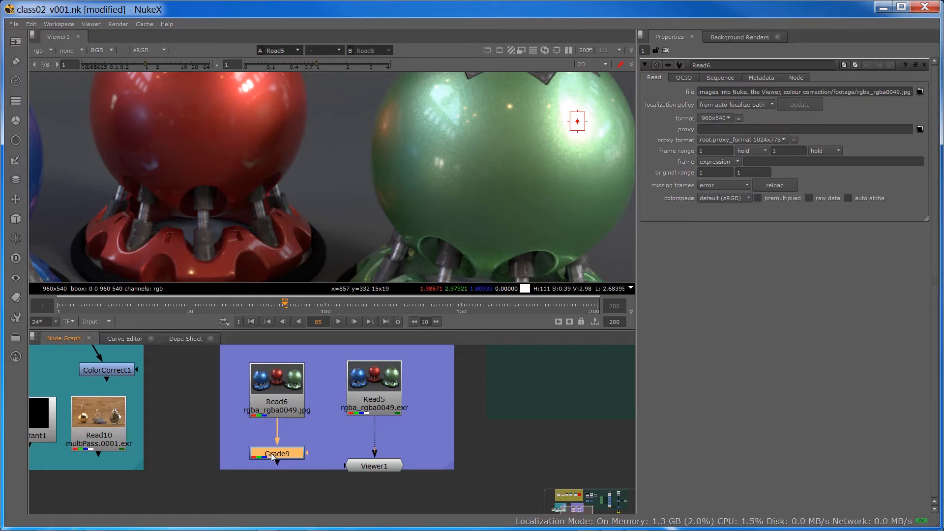
pyautogui.moveTo(378, 471); pyautogui.dragTo(284, 502)
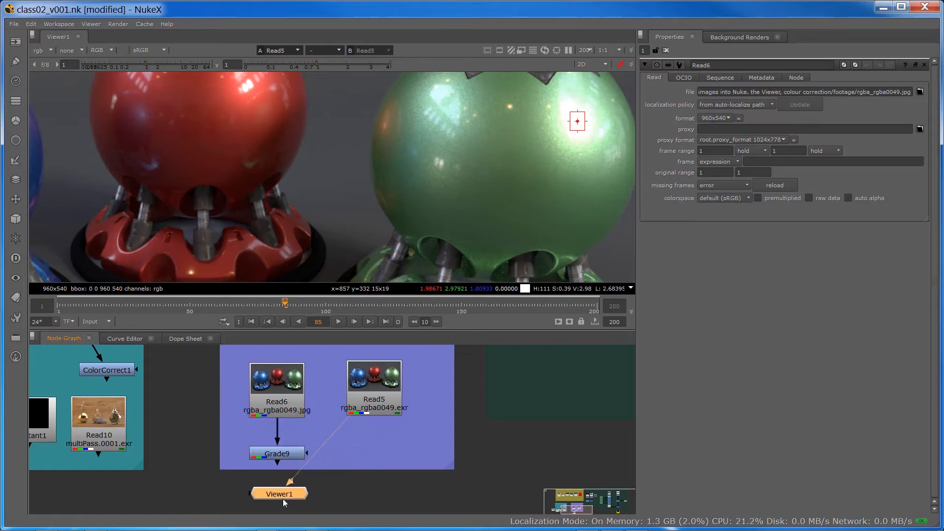
pyautogui.moveTo(345, 421); pyautogui.dragTo(289, 450)
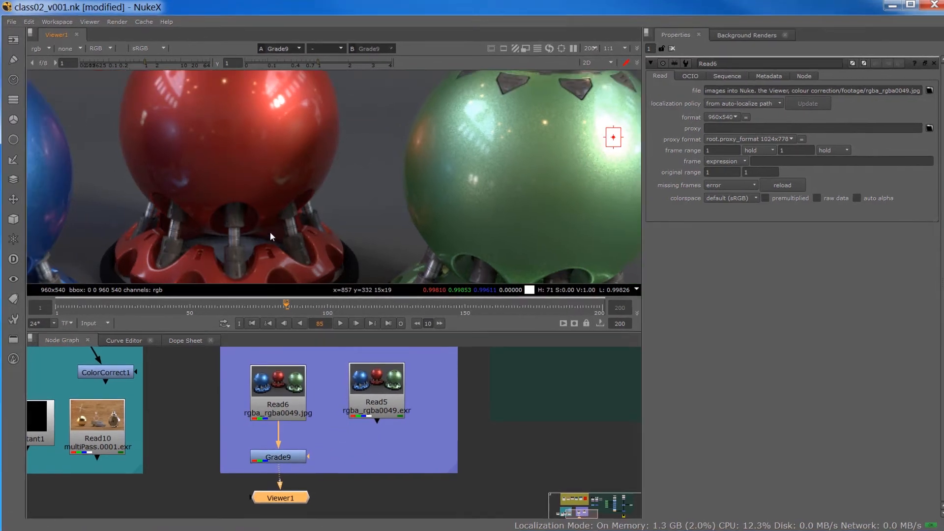
# - Set Grade9's multiply to 0.12 and examine the darkened highlight on the red ball up close
pyautogui.moveTo(223, 177); pyautogui.dragTo(305, 215, button='middle')
pyautogui.scroll(-1, 305, 201)
pyautogui.moveTo(305, 183); pyautogui.dragTo(306, 206, button='middle')
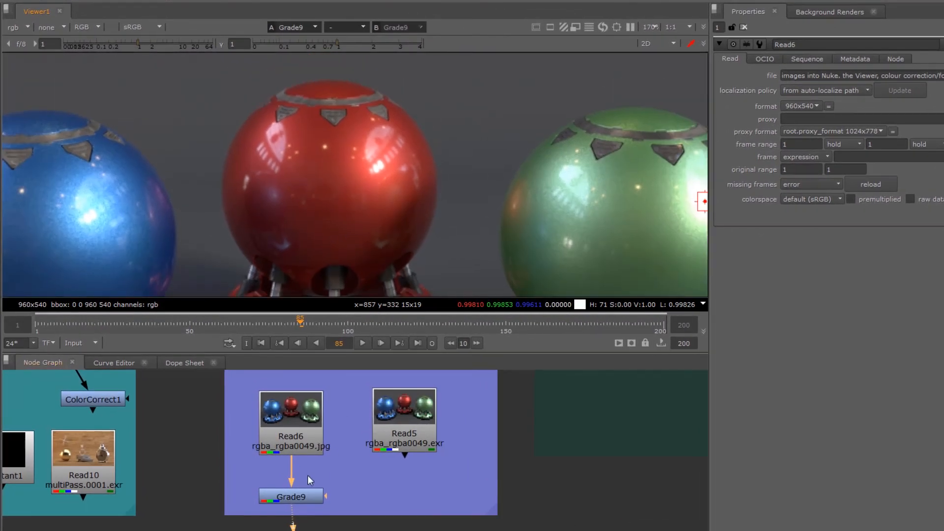
pyautogui.doubleClick(287, 498)
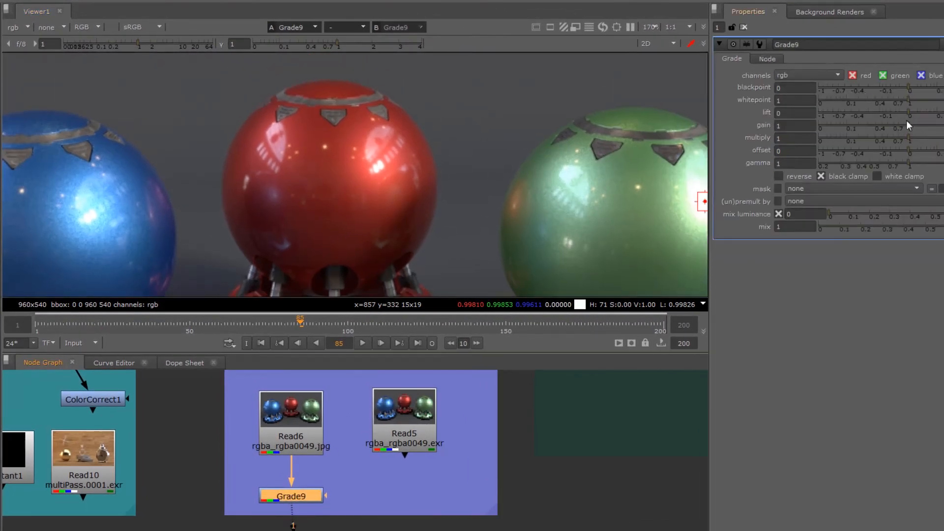
pyautogui.moveTo(905, 110); pyautogui.dragTo(849, 138)
pyautogui.scroll(6, 337, 162)
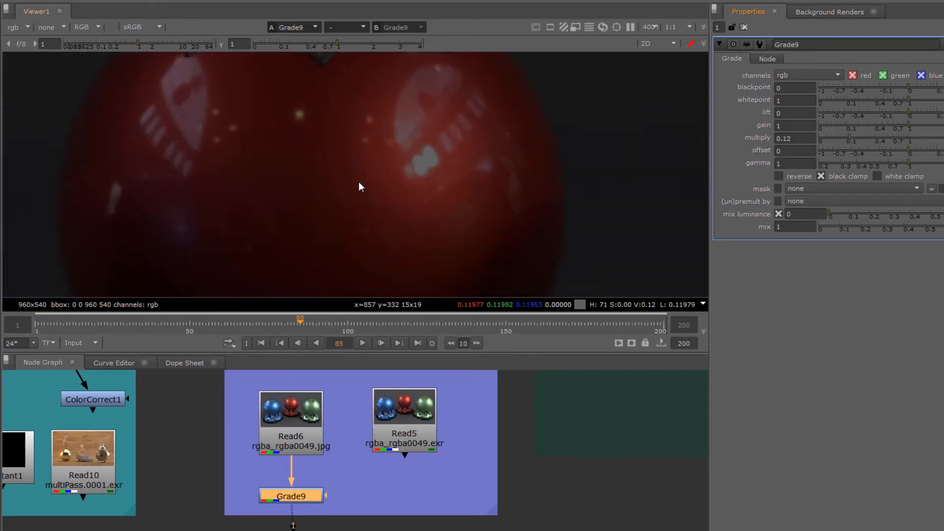
pyautogui.scroll(1, 364, 185)
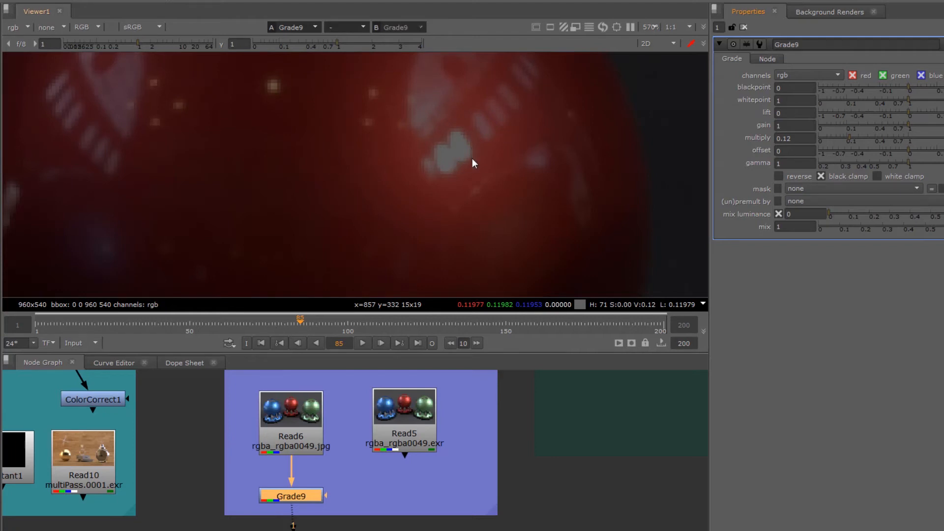
# - Delete Grade9 and move Viewer1 up into the backdrop beneath Read6
pyautogui.press('Delete')
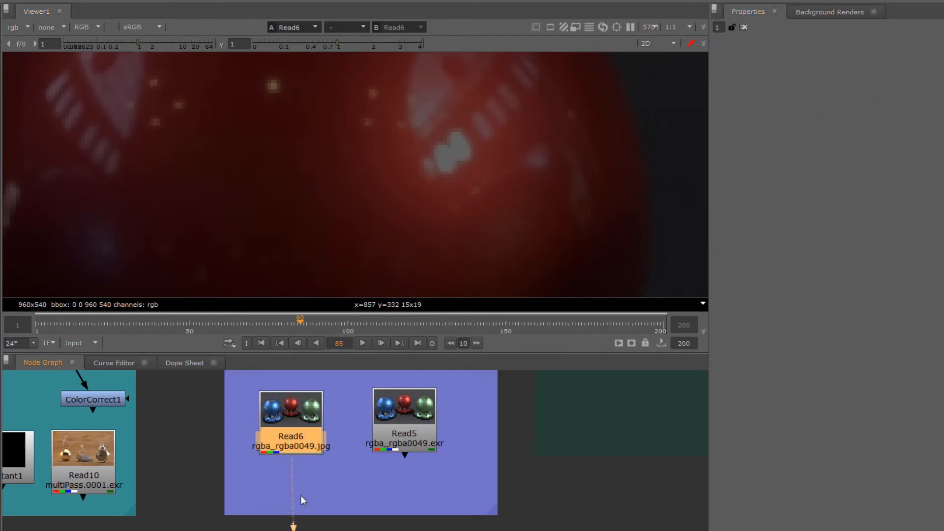
pyautogui.moveTo(293, 524); pyautogui.dragTo(290, 504)
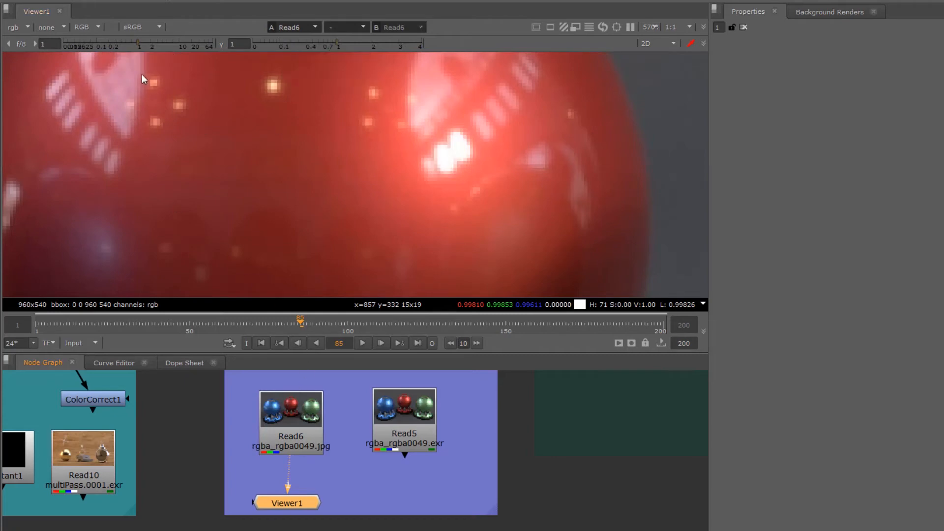
# - Examine the highlights in the Read6 JPG at a viewer gain of 0.1 and restore the gain to 1
pyautogui.moveTo(139, 39); pyautogui.dragTo(96, 51)
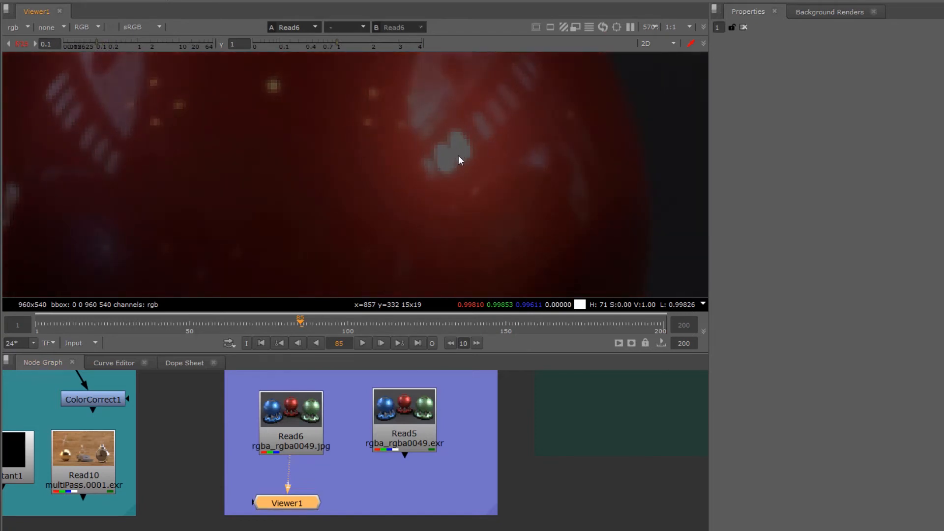
pyautogui.keyDown('ctrl'); pyautogui.moveTo(476, 196); pyautogui.dragTo(438, 234); pyautogui.keyUp('ctrl')
pyautogui.keyDown('ctrl'); pyautogui.click(451, 153); pyautogui.keyUp('ctrl')
pyautogui.scroll(-10, 519, 158)
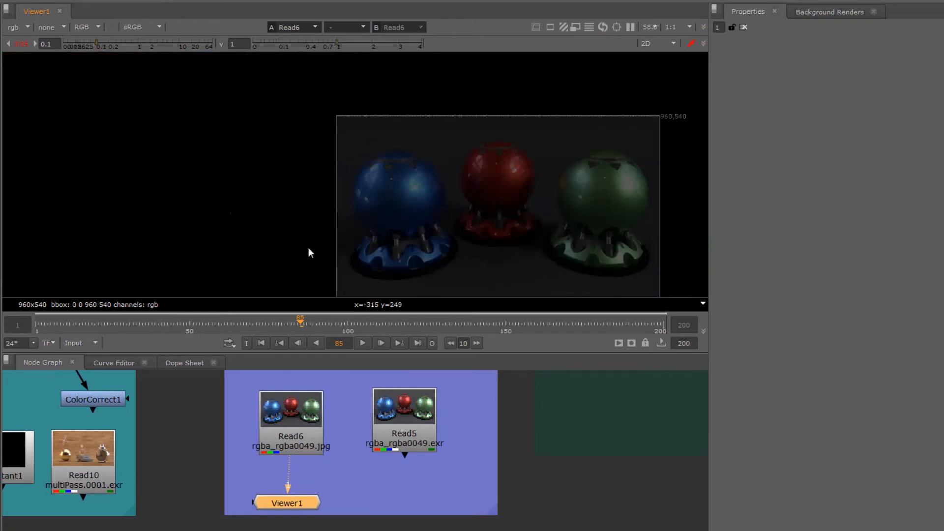
pyautogui.scroll(3, 376, 280)
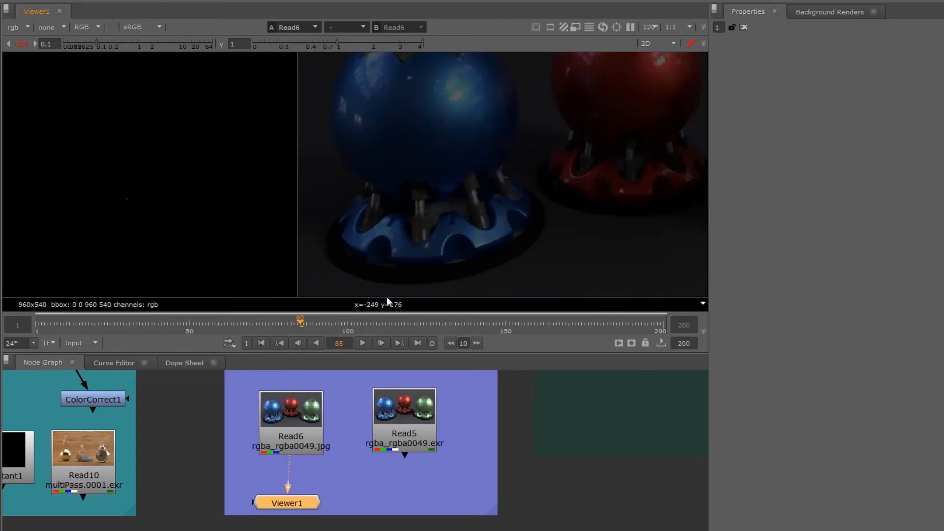
pyautogui.moveTo(456, 165); pyautogui.dragTo(232, 253, button='middle')
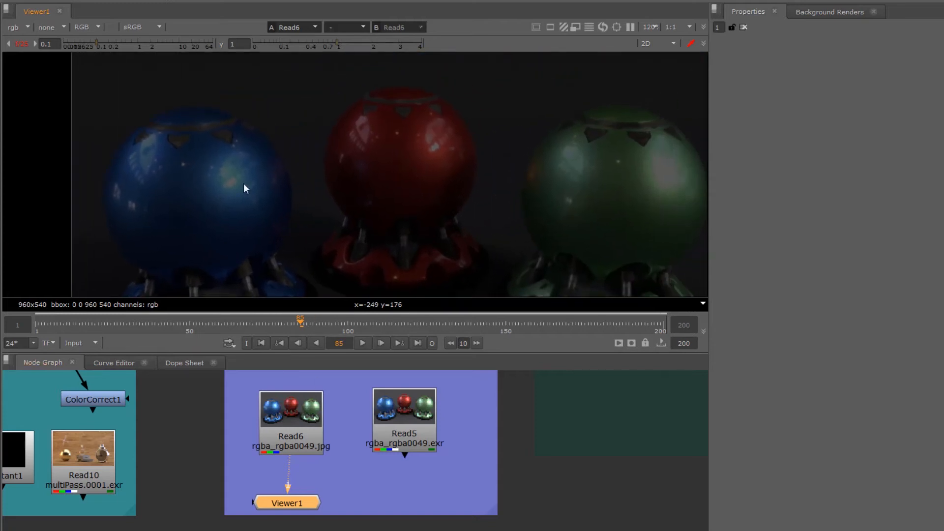
pyautogui.click(21, 45)
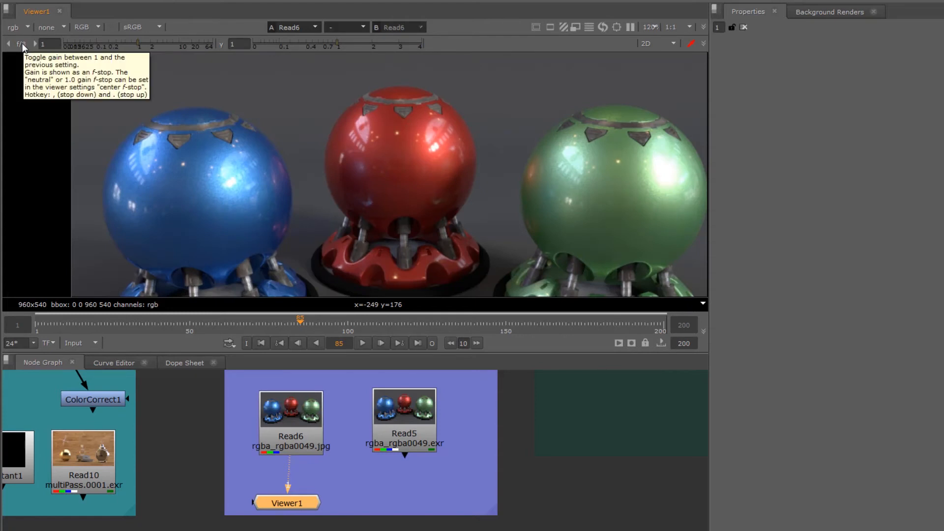
# - Move Viewer1 beneath Read5 and reconnect its input from Read6 to Read5
pyautogui.moveTo(291, 504); pyautogui.dragTo(425, 501)
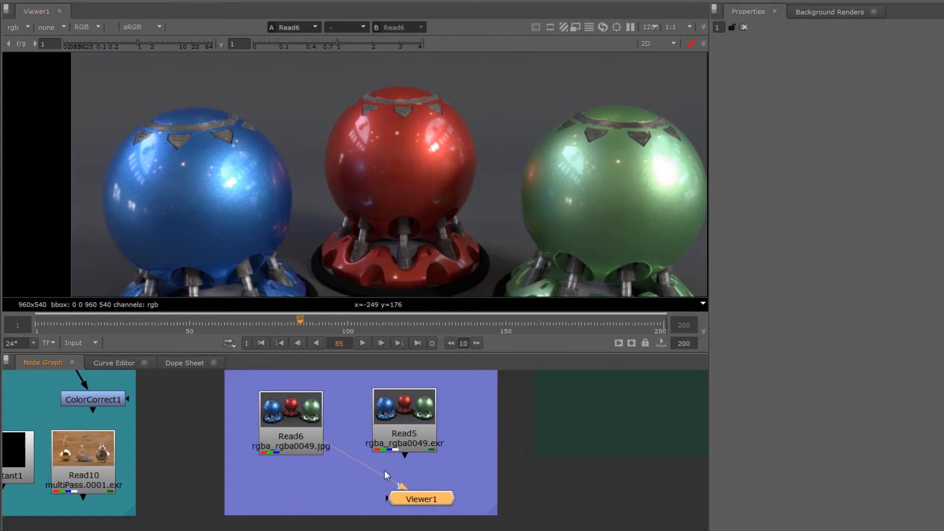
pyautogui.moveTo(338, 447); pyautogui.dragTo(382, 453)
pyautogui.moveTo(426, 500)
pyautogui.mouseDown()
pyautogui.moveTo(403, 498)
pyautogui.moveTo(410, 497)
pyautogui.mouseUp()
# - Lower the viewer gain to 0.28 and inspect the red ball's highlight in the Read5 EXR up close
pyautogui.scroll(4, 383, 185)
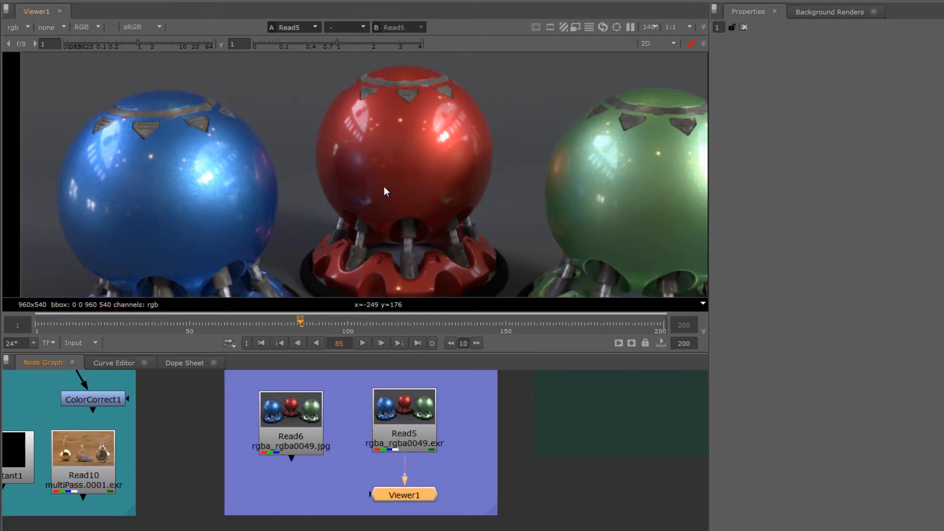
pyautogui.moveTo(142, 49); pyautogui.dragTo(114, 45)
pyautogui.scroll(5, 400, 98)
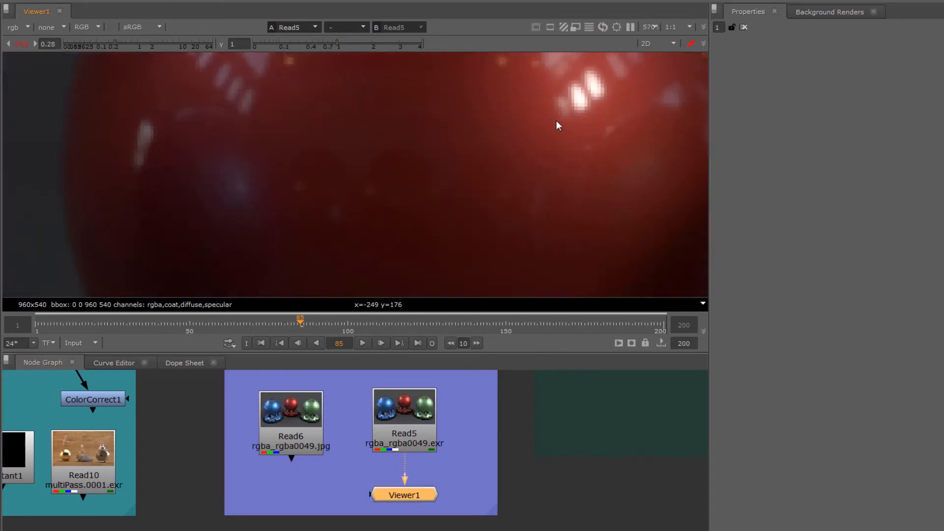
pyautogui.moveTo(556, 122); pyautogui.dragTo(313, 236, button='middle')
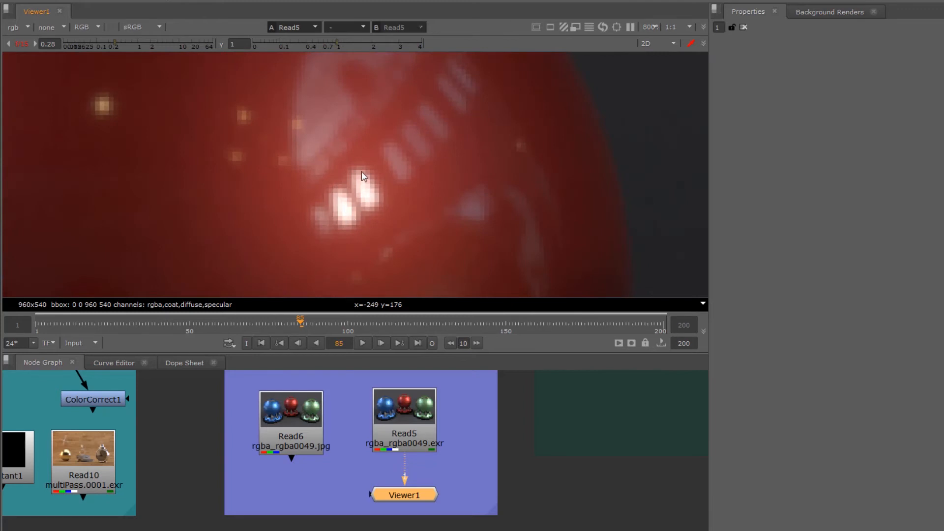
pyautogui.scroll(-3, 486, 198)
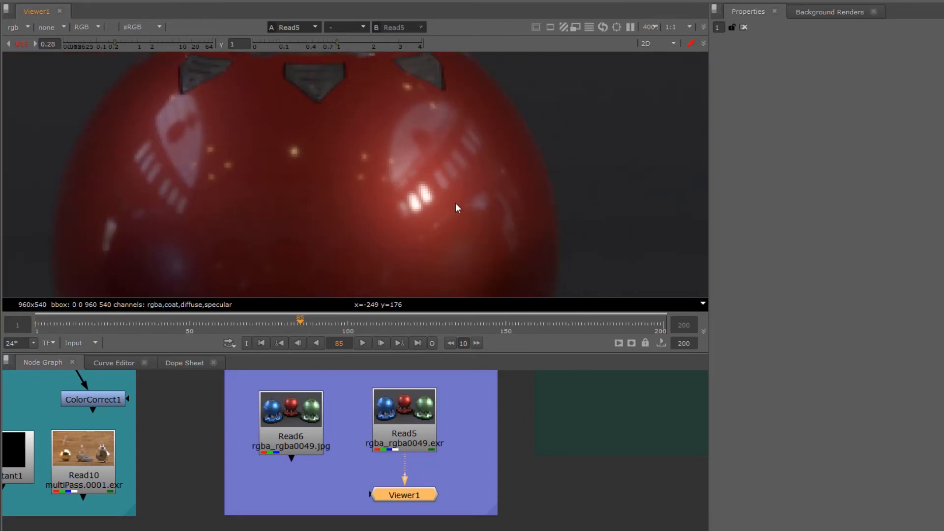
pyautogui.scroll(2, 455, 208)
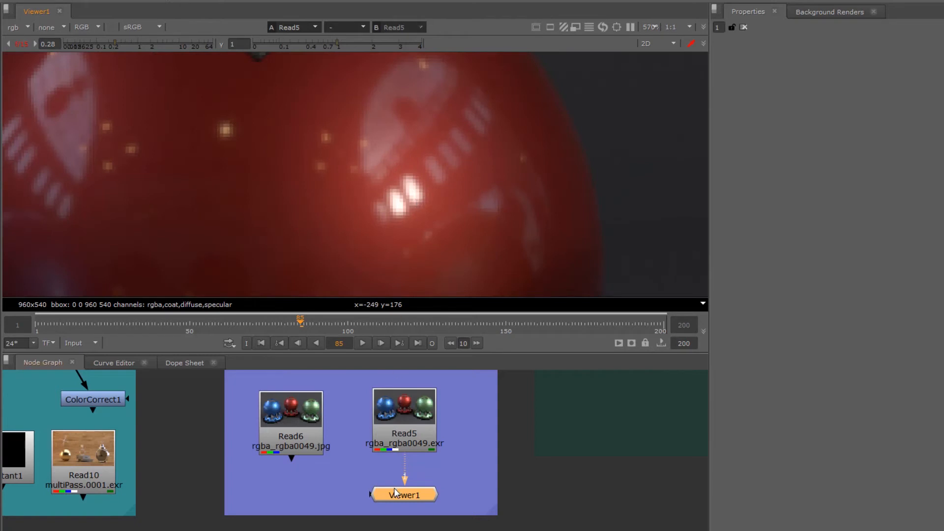
# - Shift Viewer1 slightly toward Read6 and connect Read6 to Viewer1's second input
pyautogui.moveTo(396, 489); pyautogui.dragTo(370, 492)
pyautogui.click(289, 434)
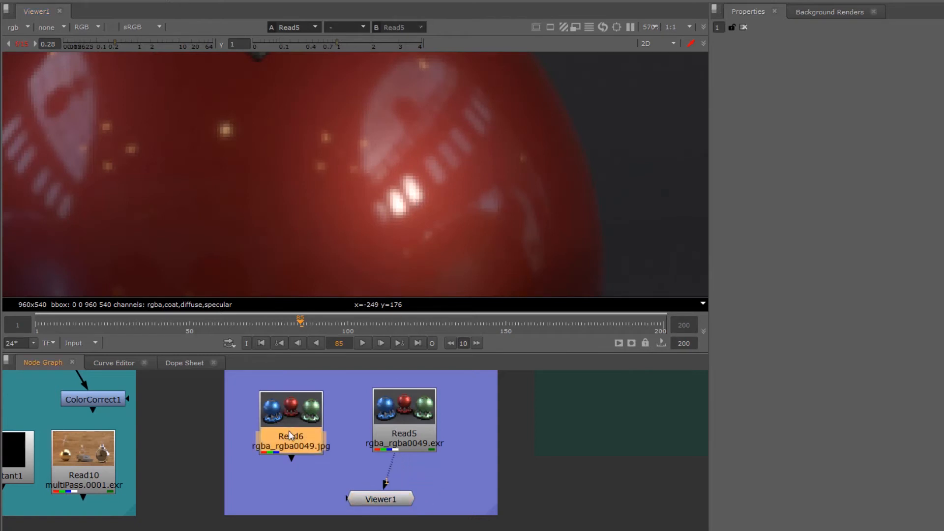
pyautogui.press('2')
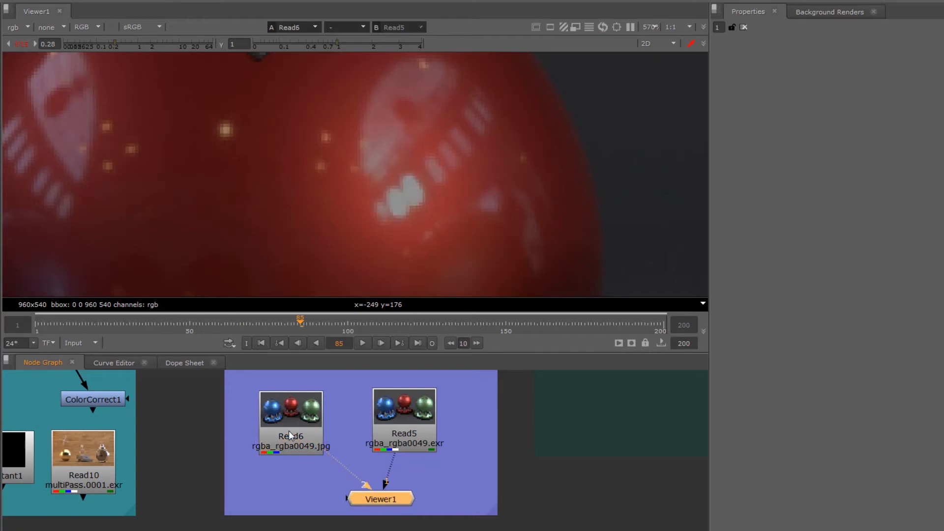
# - Alternate the viewer between the Read5 EXR and Read6 JPG to compare the red ball's highlight, and move Read6 closer to Read5
pyautogui.press('1')
pyautogui.press('2')
pyautogui.press('1')
pyautogui.press('2')
pyautogui.press('1')
pyautogui.moveTo(301, 427); pyautogui.dragTo(324, 422)
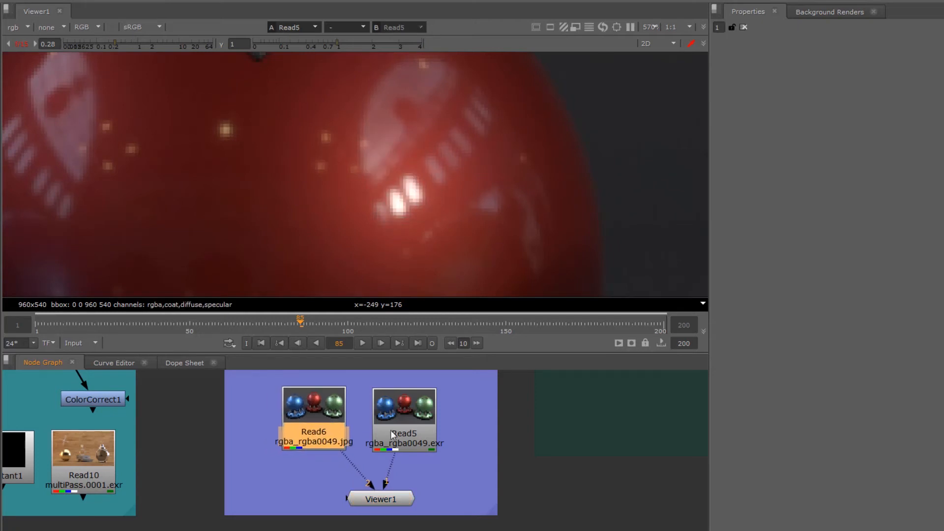
# - Turn on the viewer's wipe comparison and place its handle on the red ball
pyautogui.moveTo(402, 429); pyautogui.dragTo(418, 428)
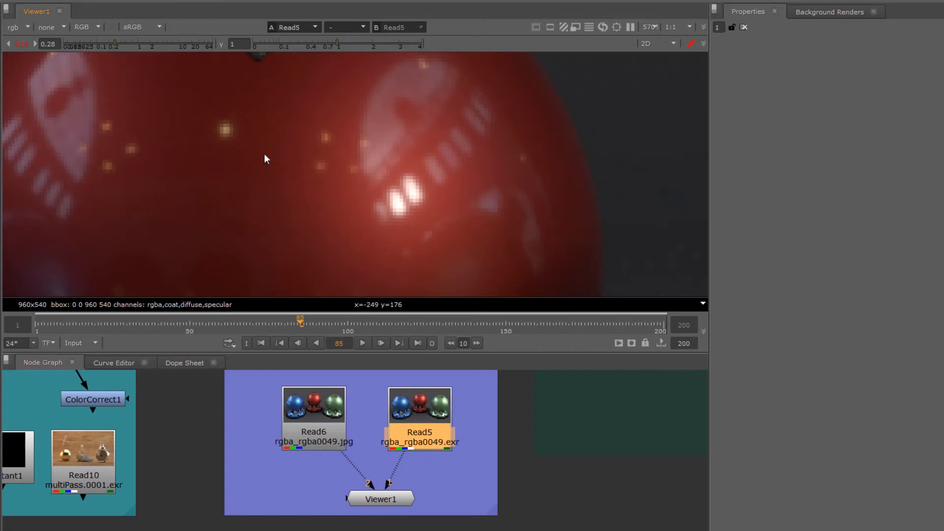
pyautogui.press('w')
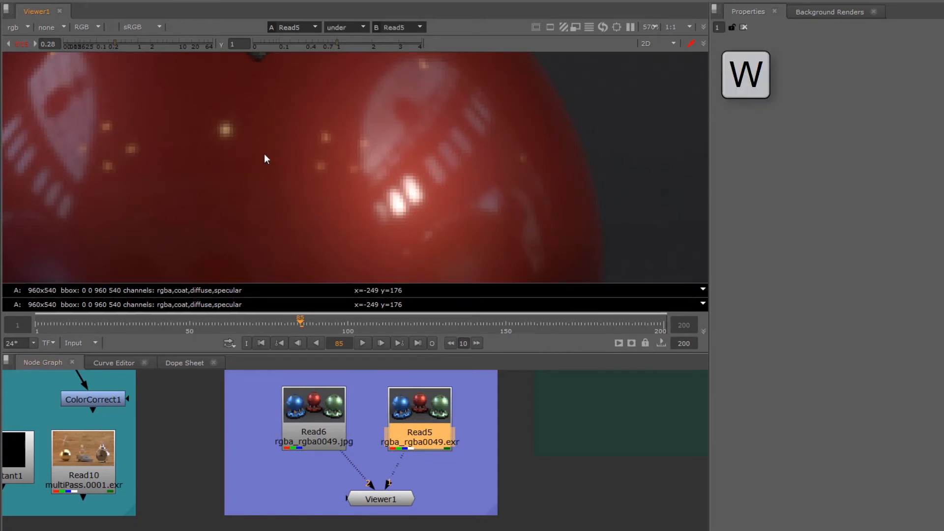
pyautogui.scroll(-8, 269, 155)
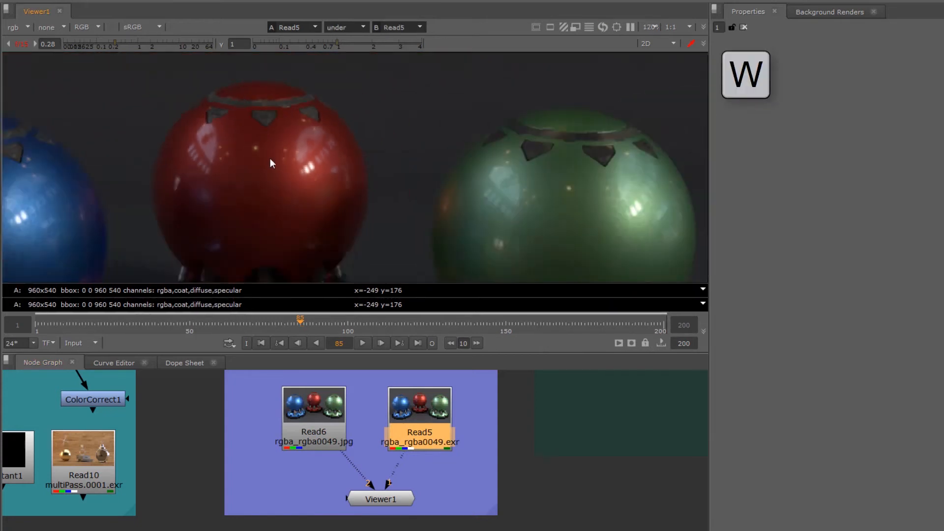
pyautogui.moveTo(240, 271); pyautogui.dragTo(280, 166)
pyautogui.scroll(4, 279, 166)
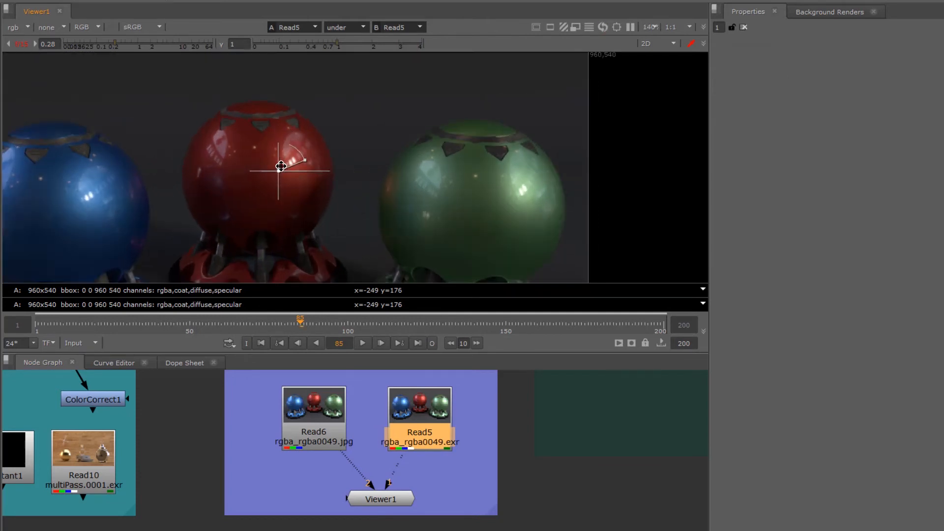
# - Assign the Read6 JPG to viewer input A for a wipe comparison against the Read5 EXR
pyautogui.click(353, 28)
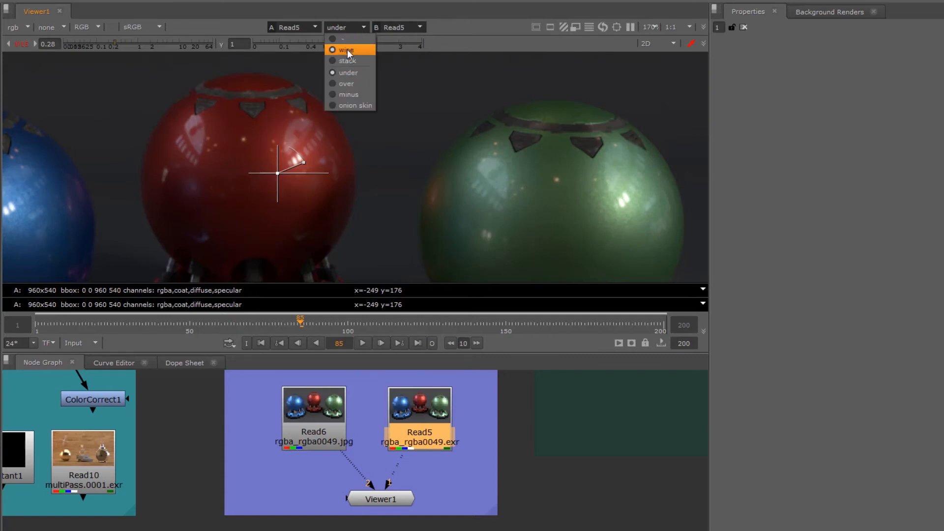
pyautogui.click(283, 29)
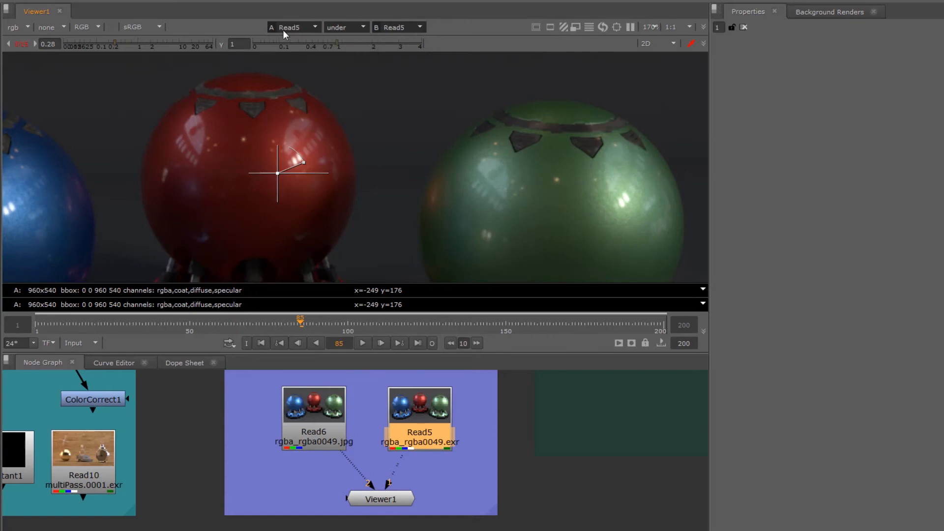
pyautogui.moveTo(314, 408); pyautogui.dragTo(319, 410)
pyautogui.moveTo(419, 435); pyautogui.dragTo(422, 431)
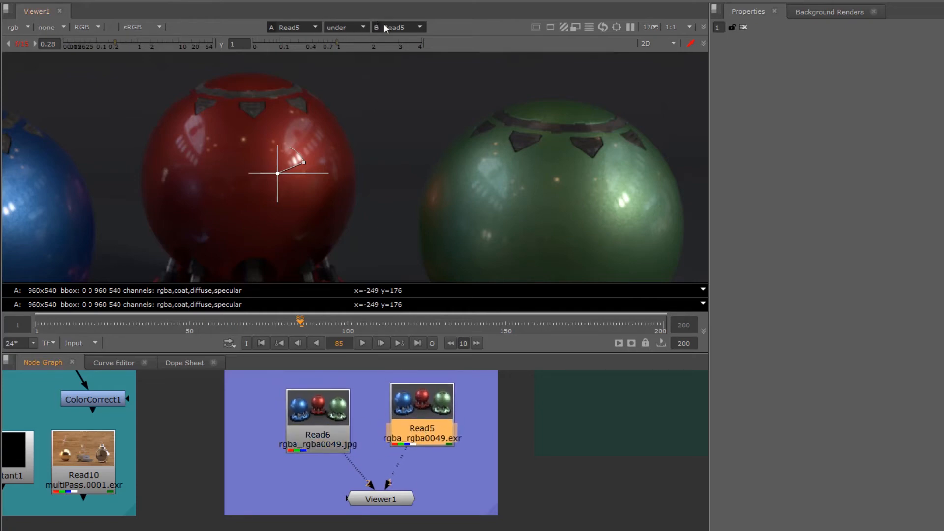
pyautogui.scroll(3, 221, 206)
pyautogui.press('2')
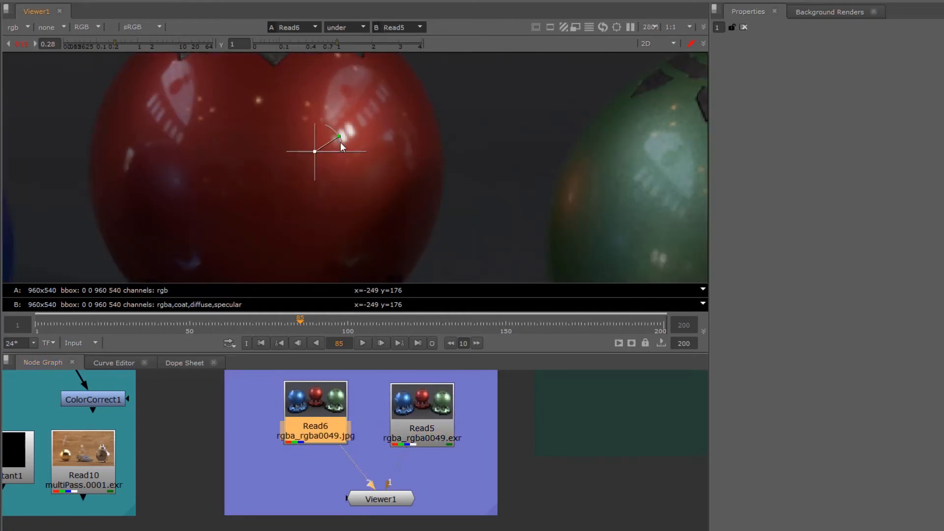
# - Sweep the wipe handle around the red ball's highlight to compare the JPG and EXR up close
pyautogui.moveTo(315, 157); pyautogui.dragTo(346, 168)
pyautogui.scroll(3, 346, 168)
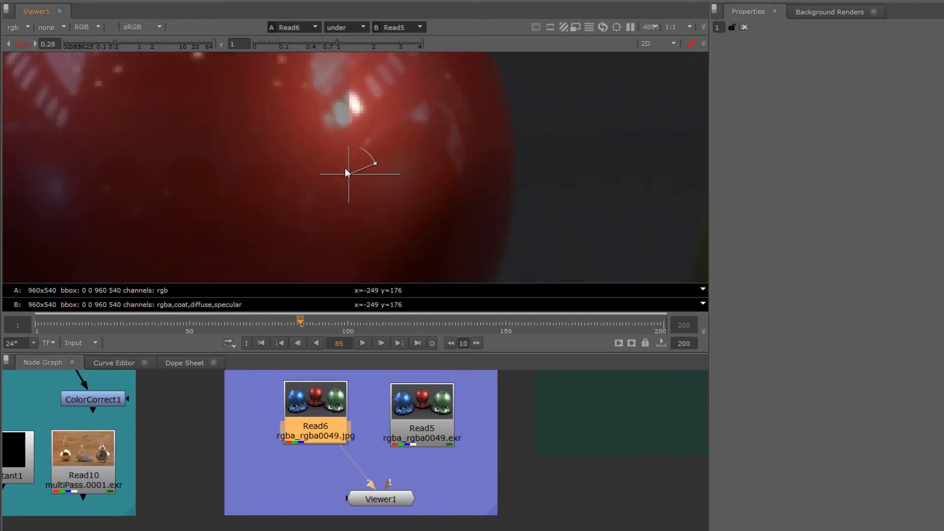
pyautogui.moveTo(294, 192); pyautogui.dragTo(310, 257, button='middle')
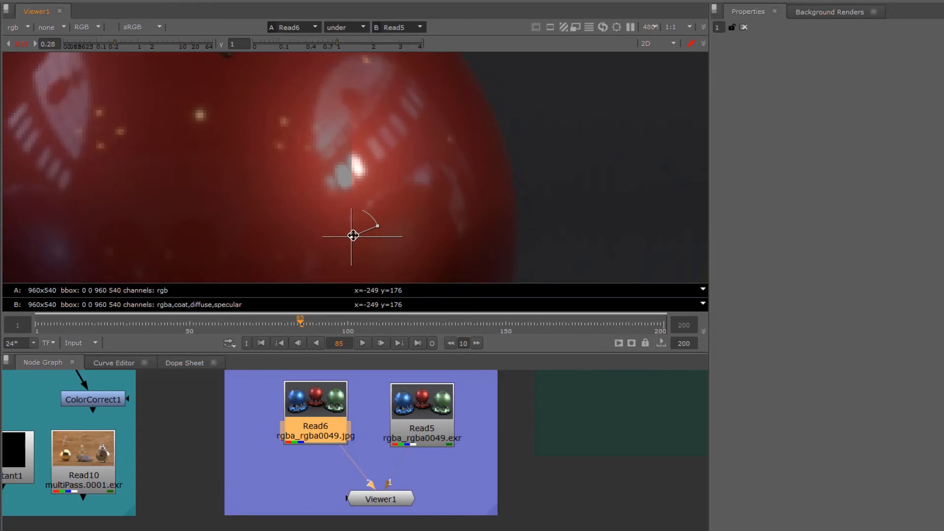
pyautogui.moveTo(364, 241); pyautogui.dragTo(314, 258)
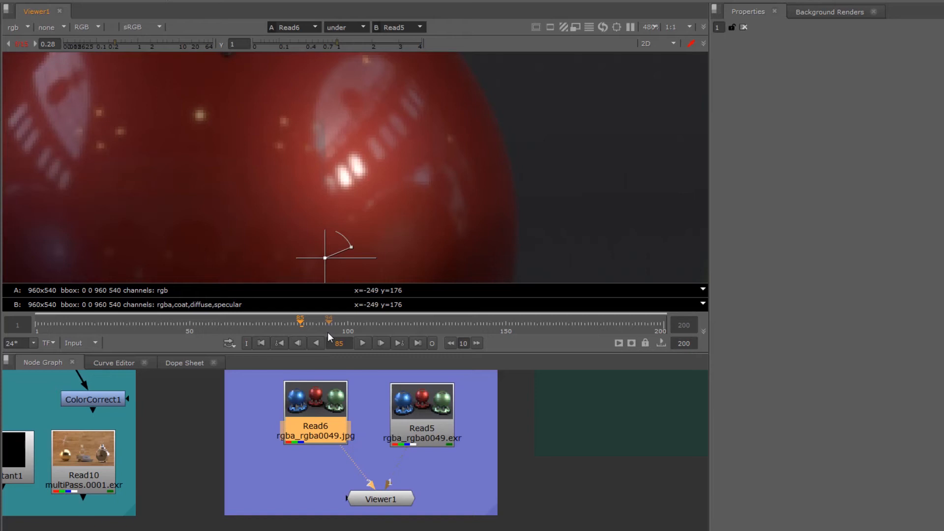
# - Move Read5 and Read6 slightly closer together above Viewer1
pyautogui.moveTo(426, 424); pyautogui.dragTo(421, 424)
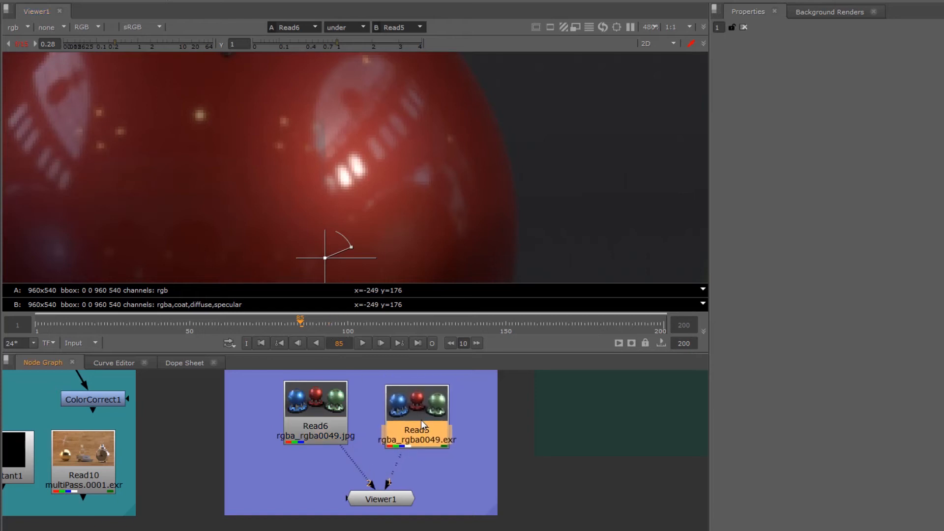
pyautogui.moveTo(321, 417); pyautogui.dragTo(332, 425)
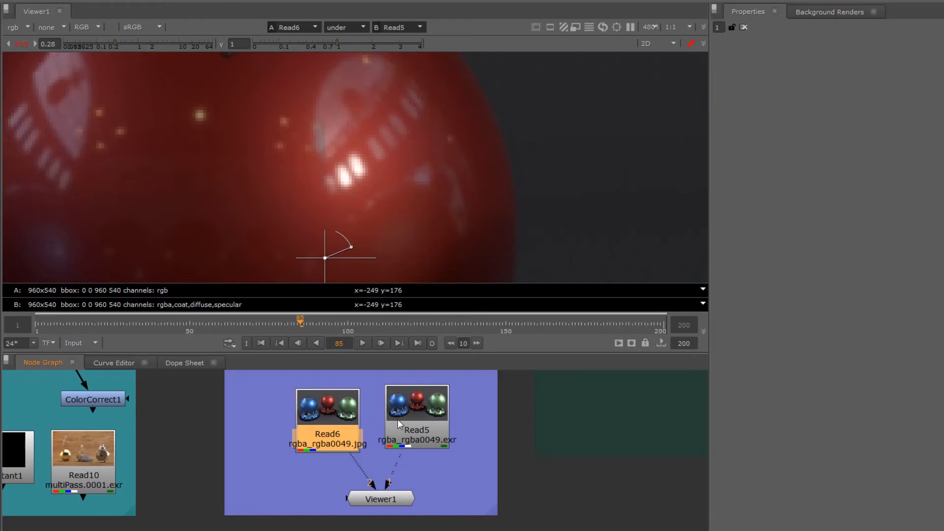
pyautogui.click(420, 417)
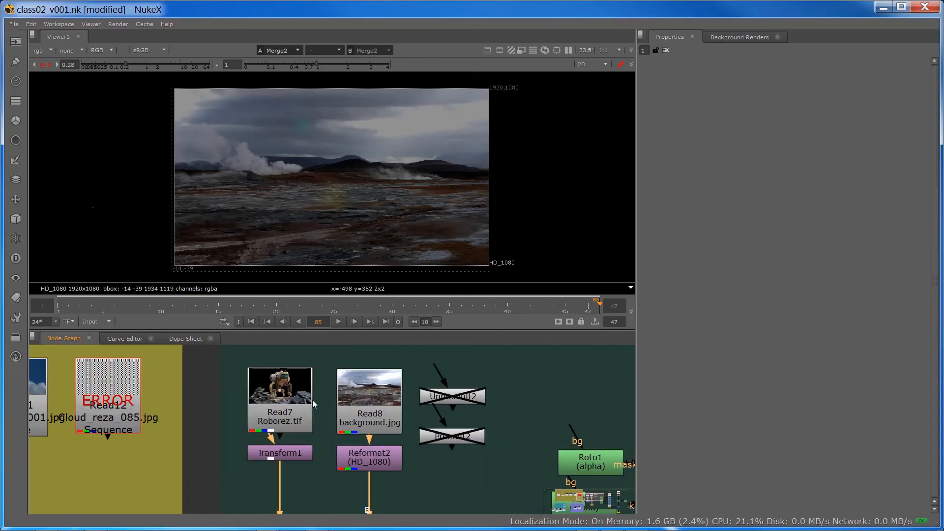
# - Enlarge the node graph area and move Viewer1 up closer beneath Merge2 in the RENDER group
pyautogui.moveTo(313, 404); pyautogui.dragTo(396, 382, button='middle')
pyautogui.moveTo(306, 330); pyautogui.dragTo(305, 205)
pyautogui.moveTo(277, 369); pyautogui.dragTo(248, 371, button='middle')
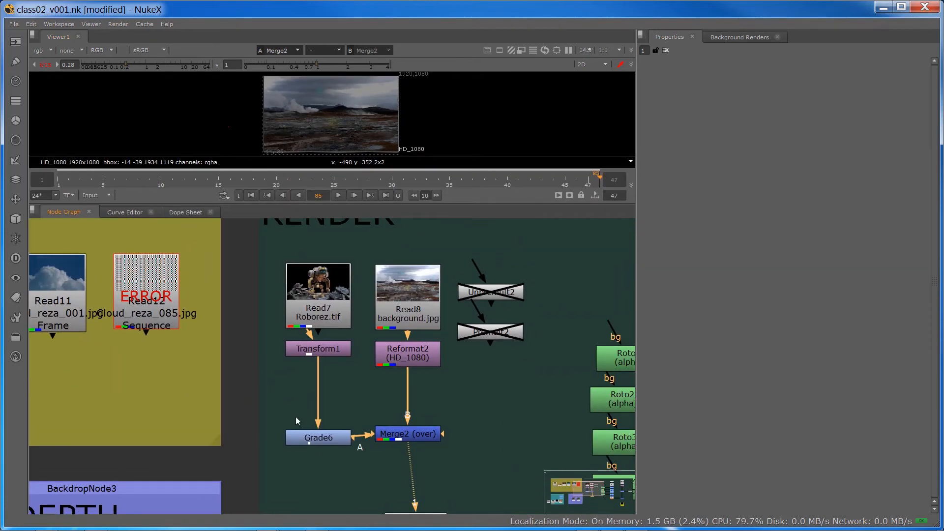
pyautogui.scroll(-1, 397, 475)
pyautogui.moveTo(403, 512); pyautogui.dragTo(396, 485)
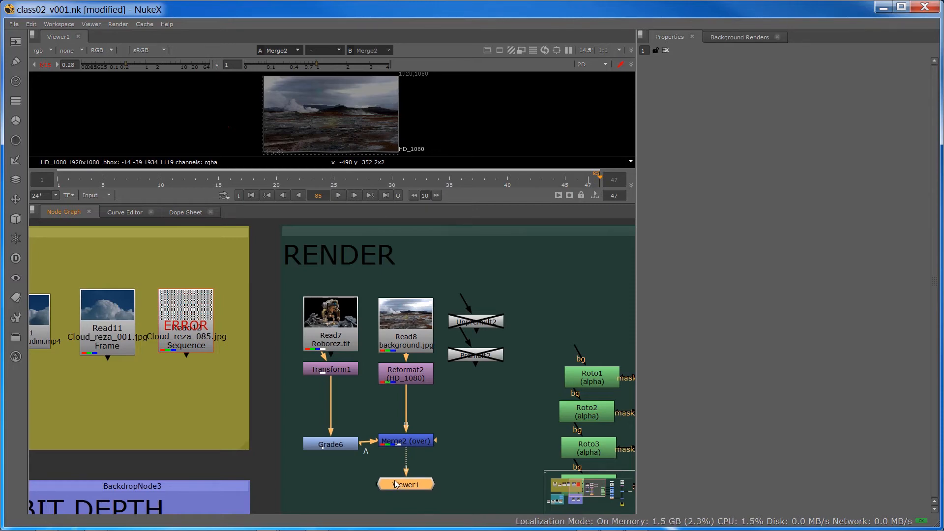
# - Connect Transform1's input to Read7 and tidy the placement of Transform1 and Reformat2
pyautogui.moveTo(325, 371); pyautogui.dragTo(324, 409)
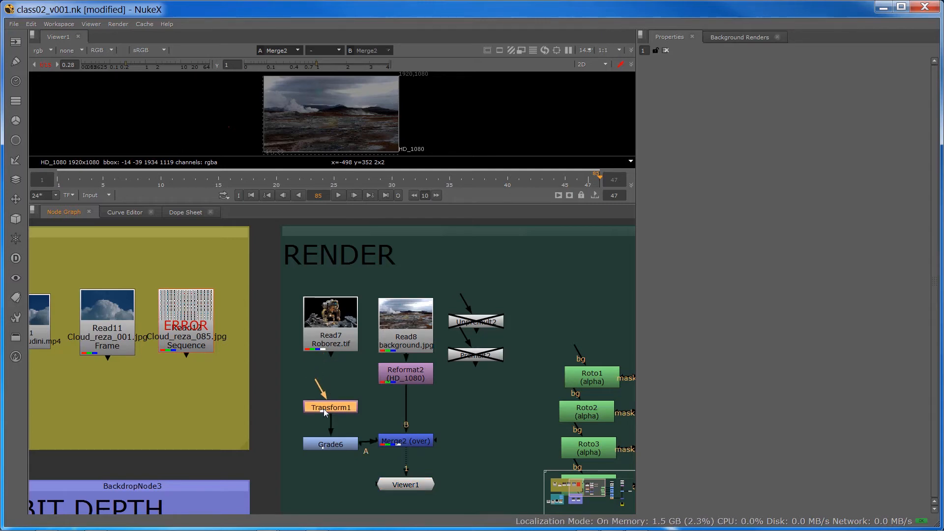
pyautogui.moveTo(323, 409); pyautogui.dragTo(324, 380)
pyautogui.moveTo(411, 377); pyautogui.dragTo(411, 376)
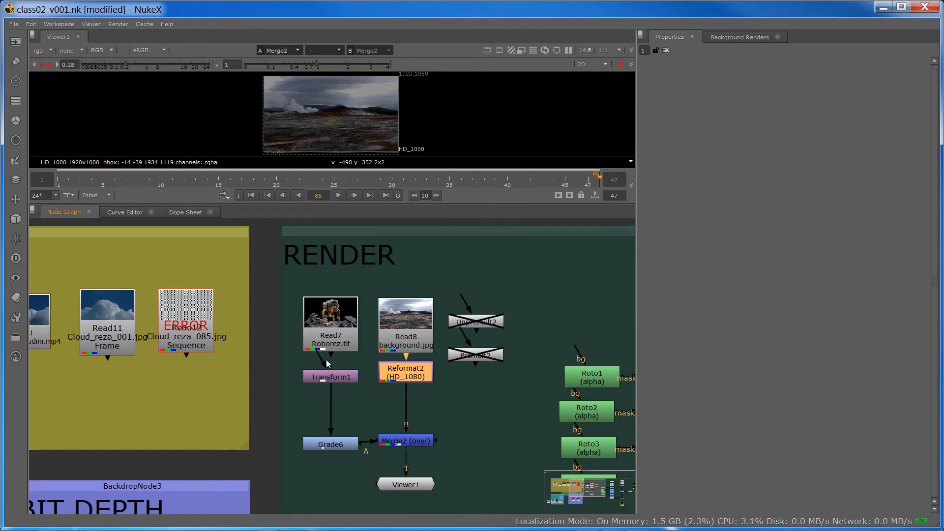
pyautogui.moveTo(322, 355); pyautogui.dragTo(329, 346)
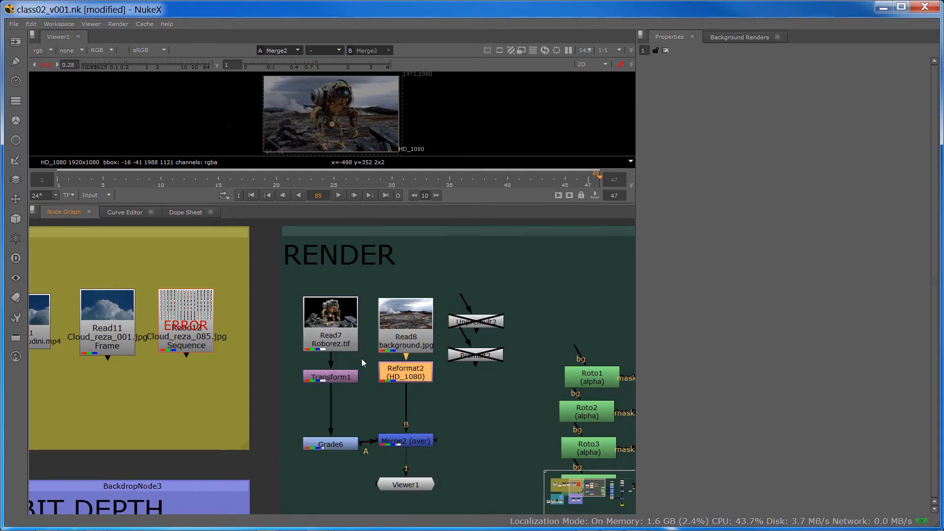
# - Open Grade6's properties and reset the viewer gain to 1
pyautogui.doubleClick(343, 445)
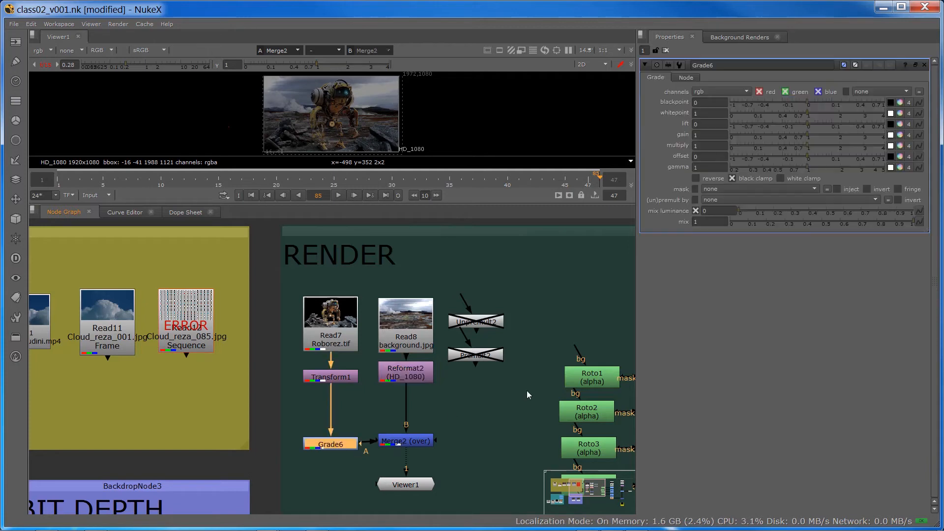
pyautogui.click(47, 66)
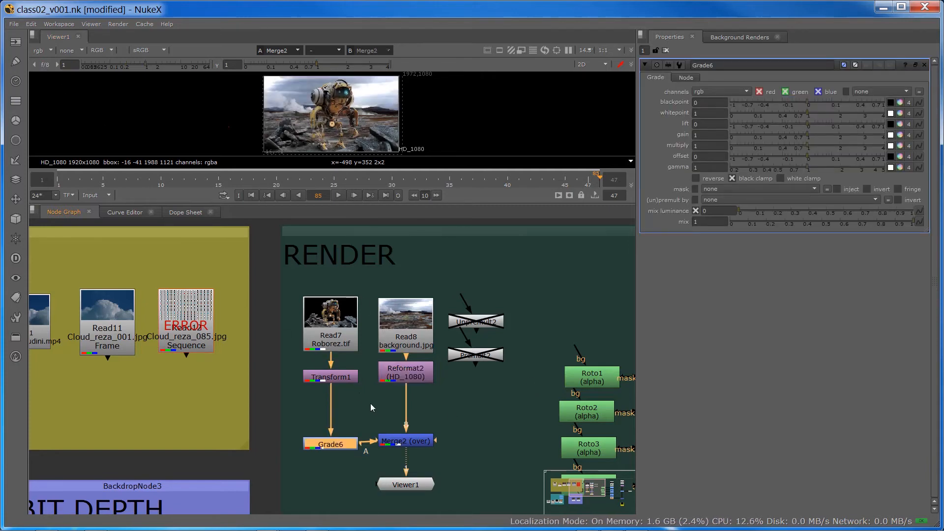
# - Enlarge the viewer area to show the robot composite and review the Read7 and Read8 branches
pyautogui.scroll(2, 370, 403)
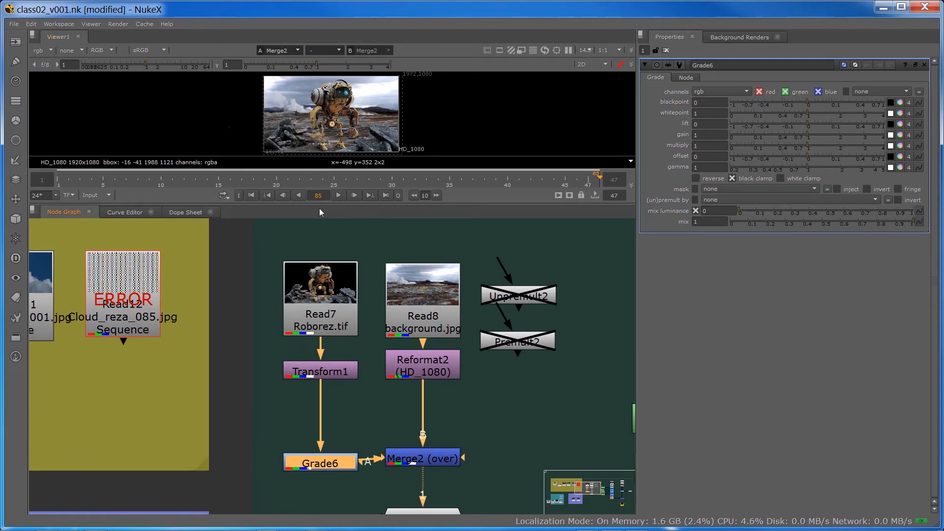
pyautogui.moveTo(319, 206); pyautogui.dragTo(318, 329)
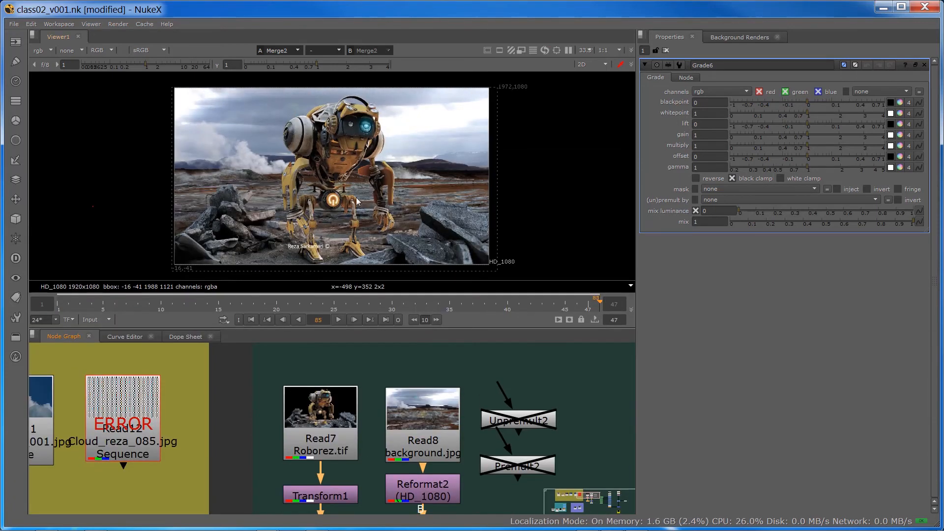
pyautogui.moveTo(349, 427); pyautogui.dragTo(369, 404, button='middle')
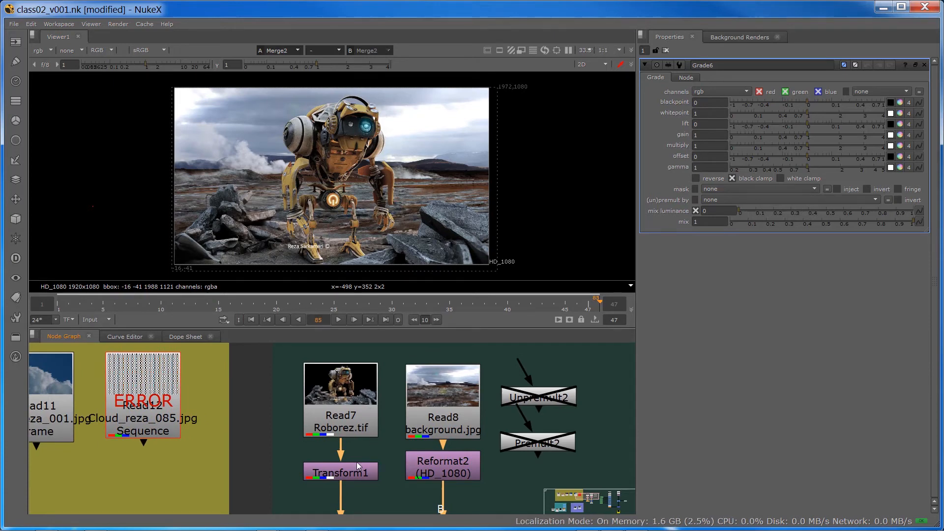
pyautogui.moveTo(356, 462); pyautogui.dragTo(344, 390, button='middle')
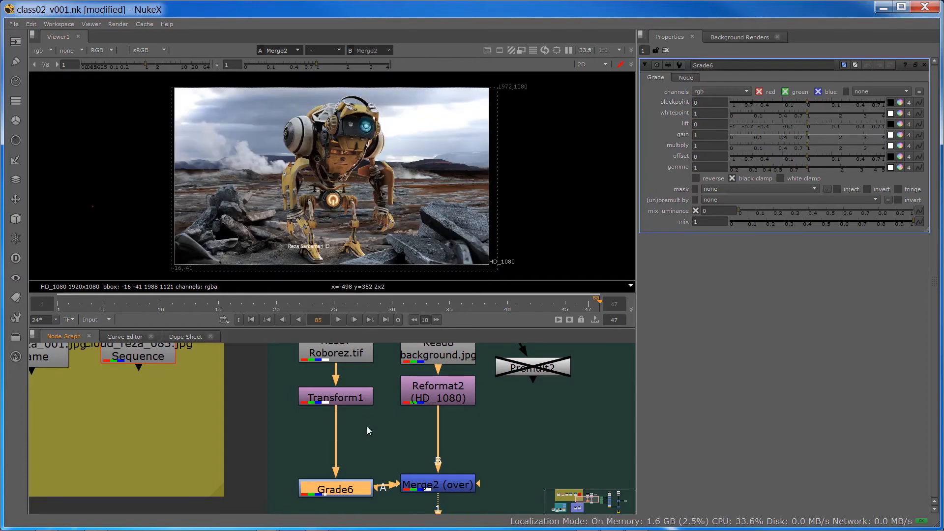
pyautogui.moveTo(364, 428); pyautogui.dragTo(367, 442, button='middle')
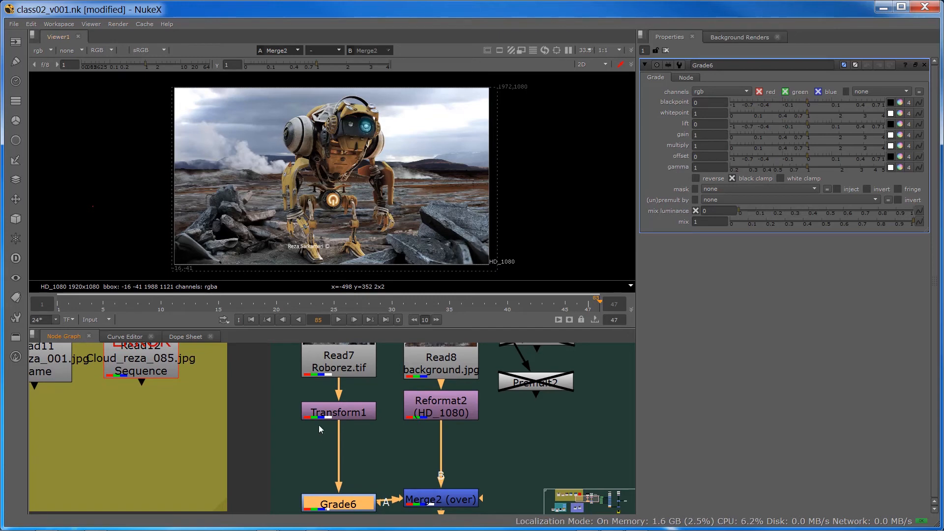
# - Open Read7's properties to check its colorspace and move Transform1 slightly closer beneath Read7
pyautogui.click(334, 356)
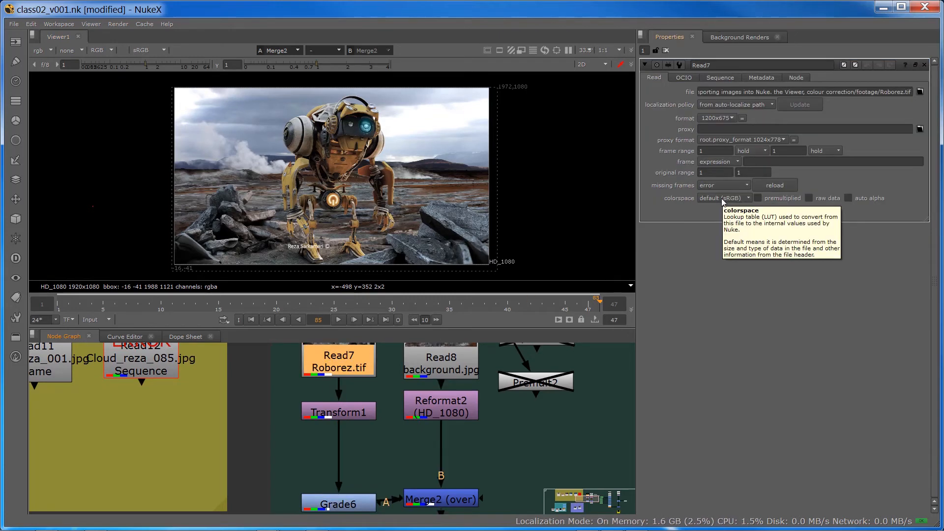
pyautogui.moveTo(338, 419); pyautogui.dragTo(337, 412)
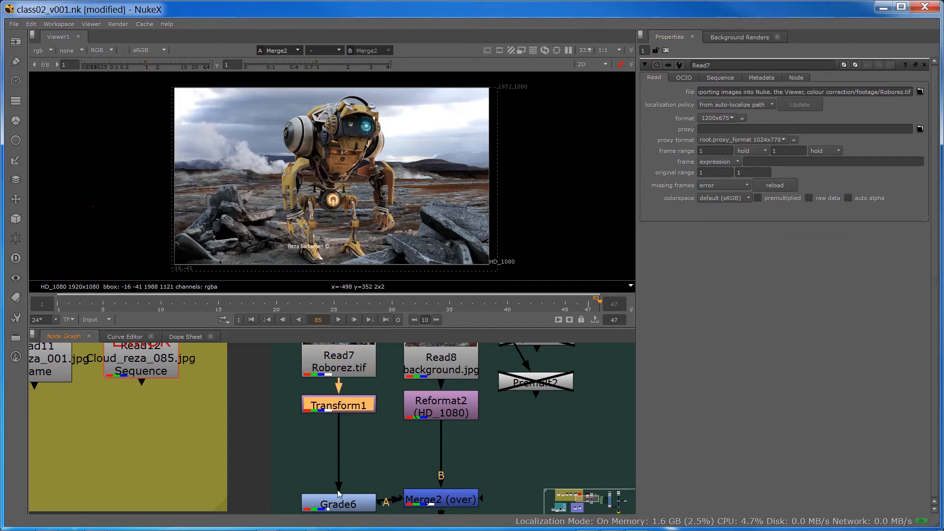
pyautogui.click(339, 504)
pyautogui.moveTo(524, 435); pyautogui.dragTo(519, 398, button='middle')
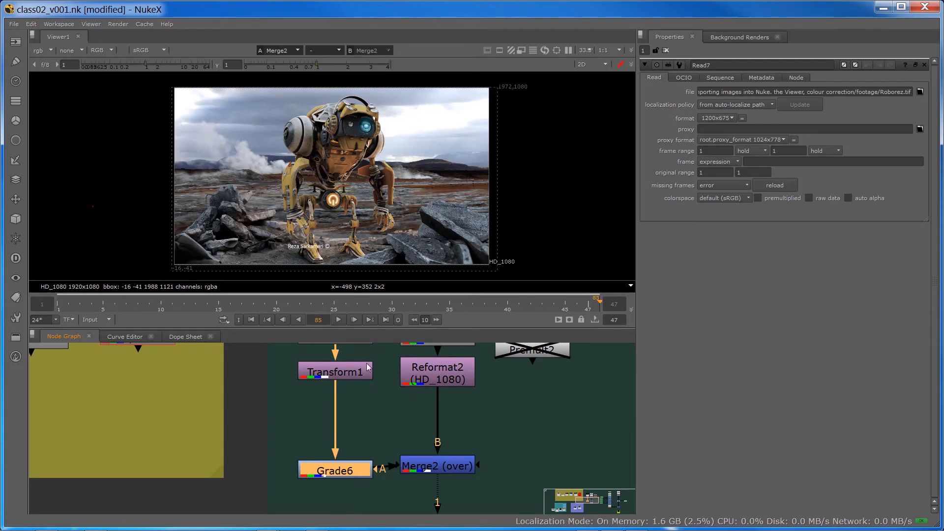
# - Align Merge2 level with Grade6 and bring up Grade6's properties while viewing the robot's legs up close
pyautogui.press('+')
pyautogui.press('+')
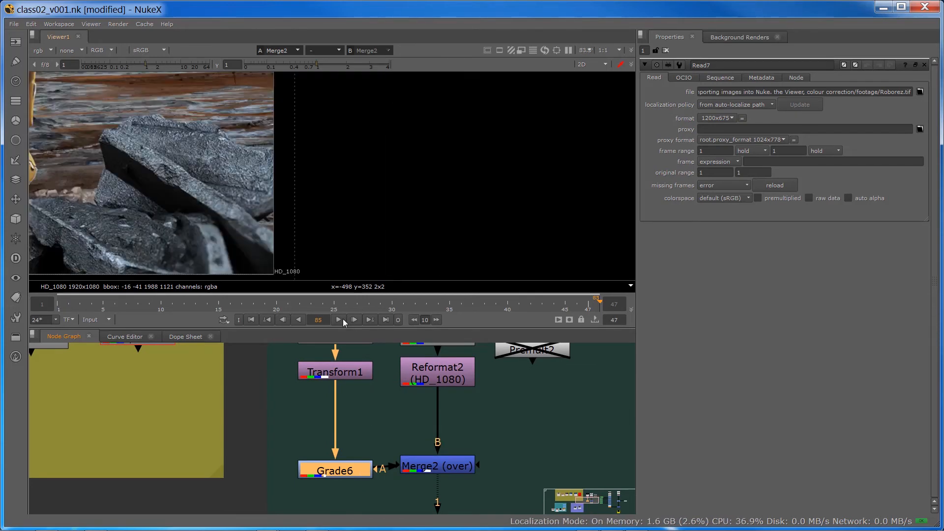
pyautogui.moveTo(228, 272); pyautogui.dragTo(522, 283, button='middle')
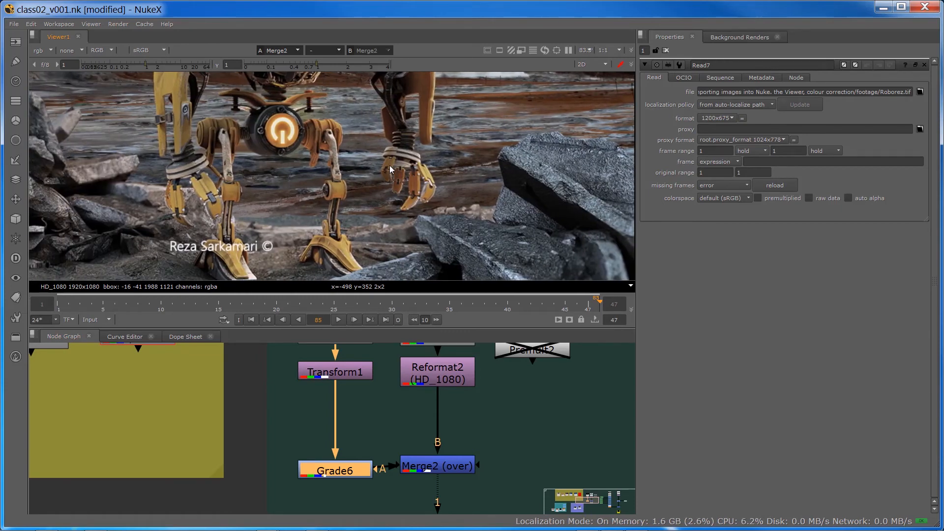
pyautogui.moveTo(438, 470); pyautogui.dragTo(440, 475)
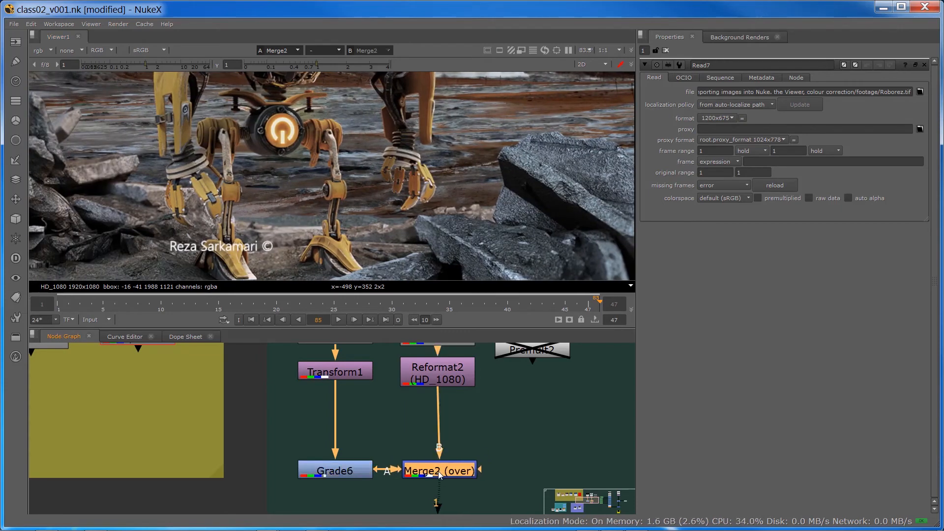
pyautogui.click(341, 474)
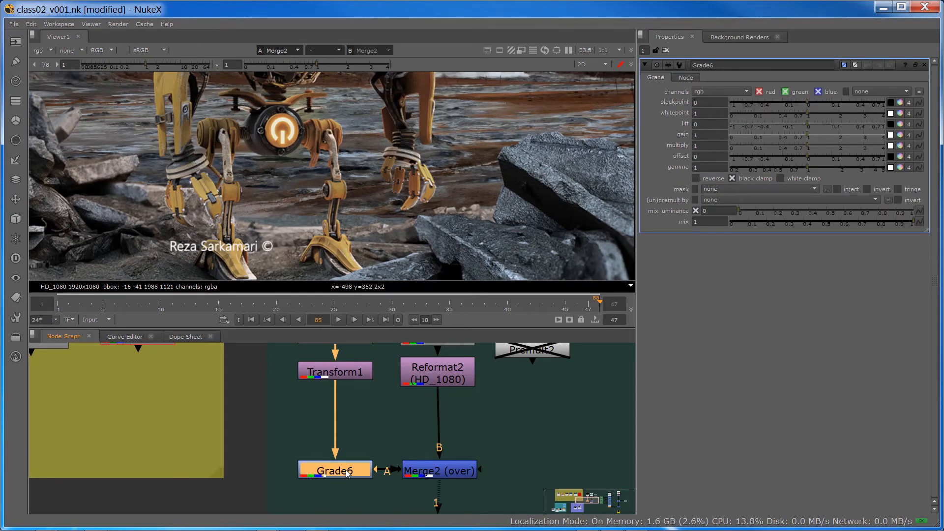
# - Reposition Viewer1 directly beneath Merge2 and show more of the robot composite
pyautogui.moveTo(392, 443); pyautogui.dragTo(374, 380, button='middle')
pyautogui.moveTo(421, 468); pyautogui.dragTo(421, 482)
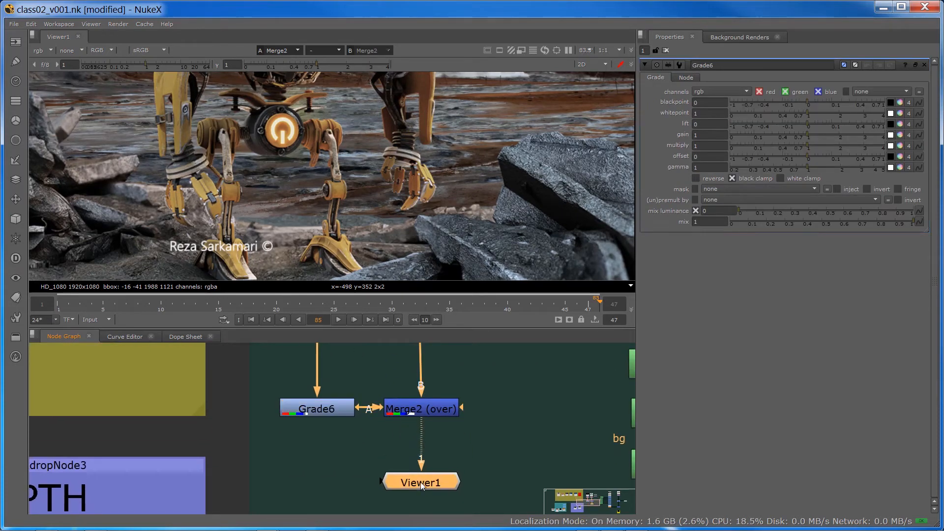
pyautogui.scroll(-3, 344, 213)
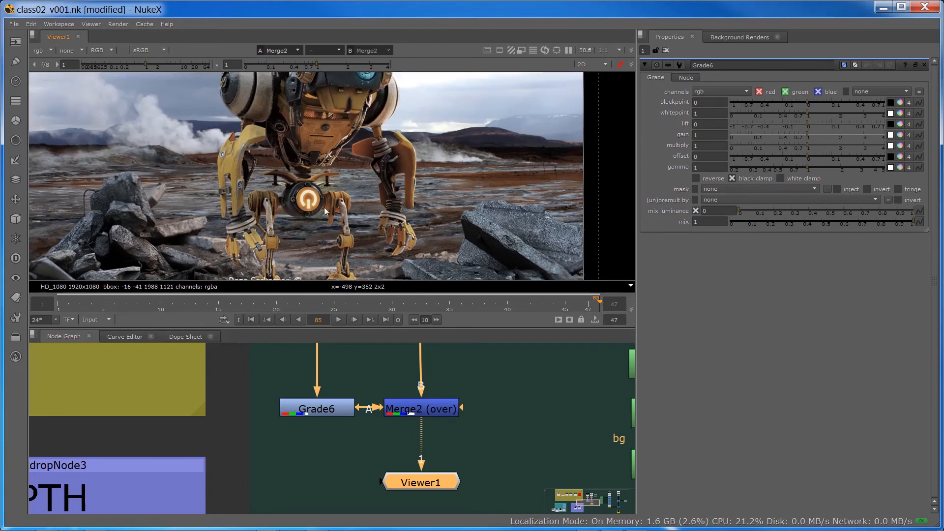
# - Raise Grade6's lift to 0.31 and bring the whole robot composite and both Read branches into view
pyautogui.click(804, 122)
pyautogui.moveTo(817, 130); pyautogui.dragTo(850, 136)
pyautogui.scroll(-1, 421, 175)
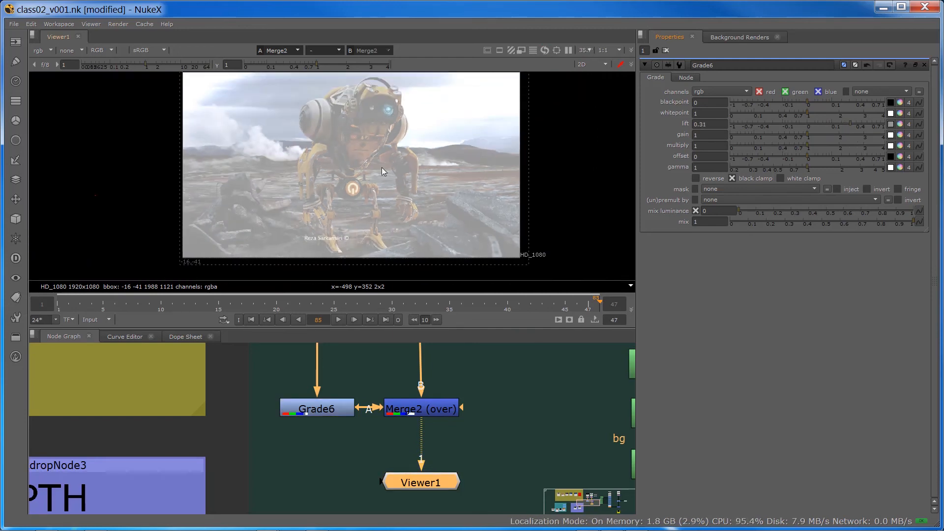
pyautogui.moveTo(354, 360); pyautogui.dragTo(423, 429, button='middle')
pyautogui.press('f')
pyautogui.scroll(4, 350, 407)
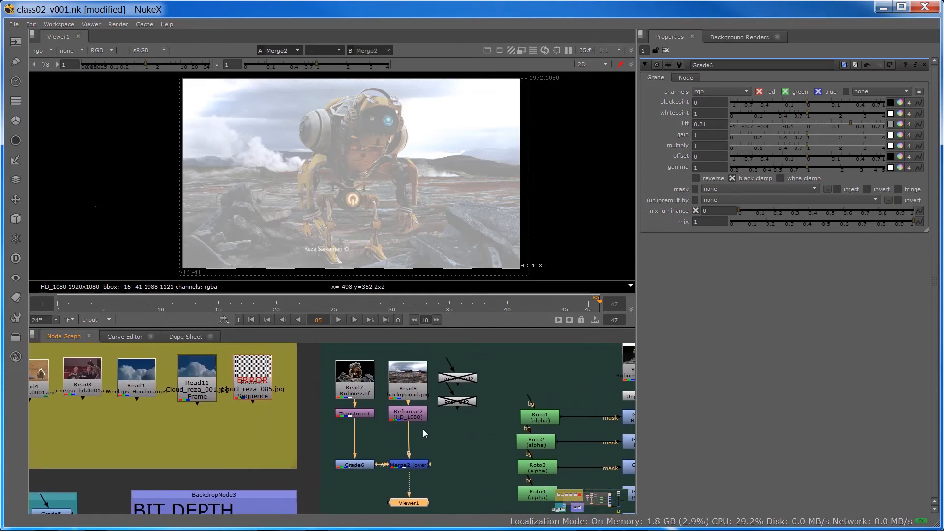
pyautogui.scroll(2, 419, 422)
pyautogui.scroll(-3, 418, 421)
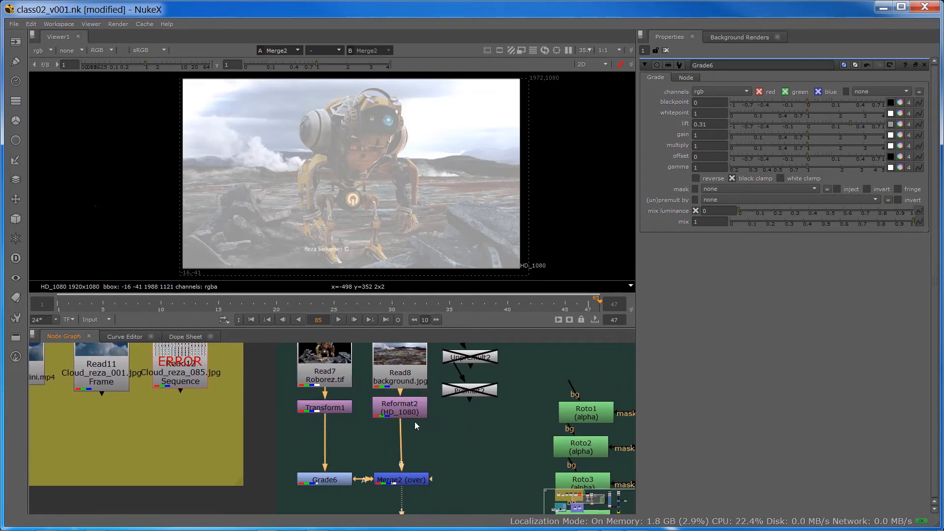
# - Examine the robot branch from Read7 to Grade6 and the background branch from Read8 to Merge2
pyautogui.click(345, 460)
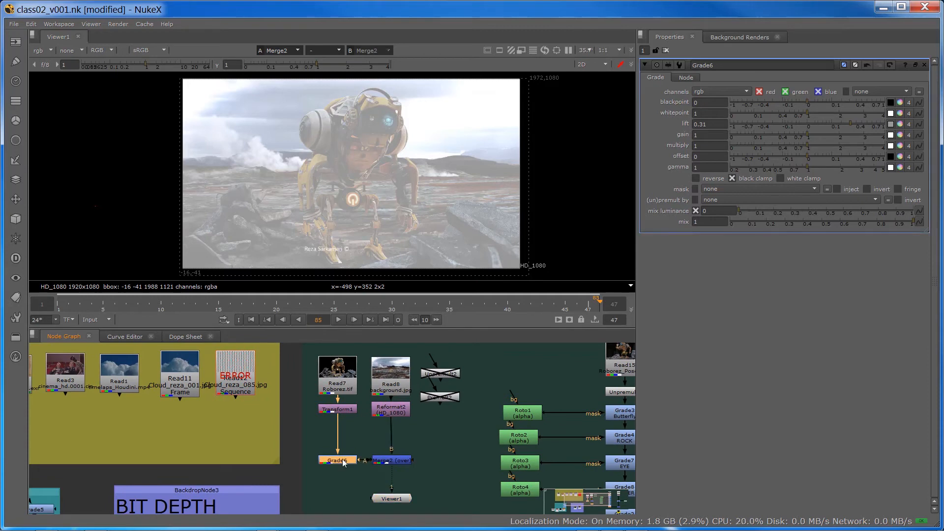
pyautogui.moveTo(305, 352); pyautogui.dragTo(362, 483)
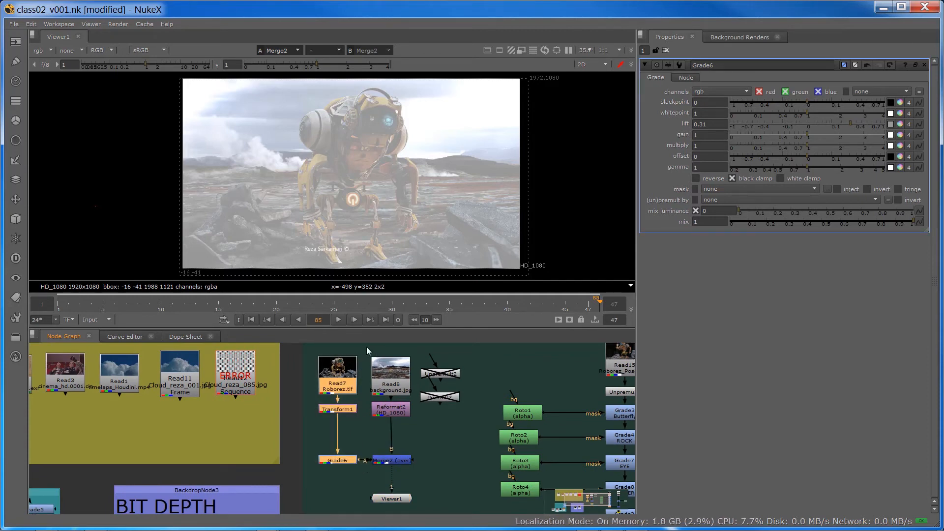
pyautogui.moveTo(366, 346); pyautogui.dragTo(418, 485)
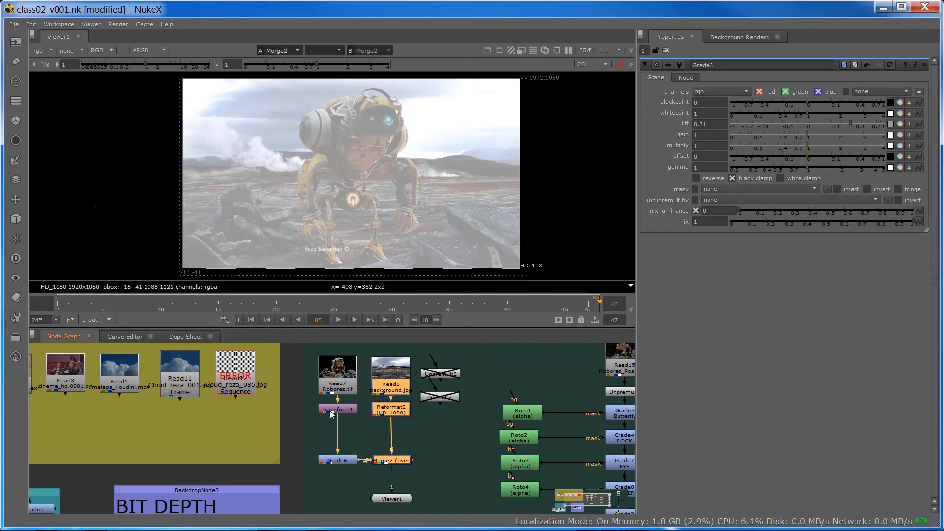
pyautogui.click(365, 348)
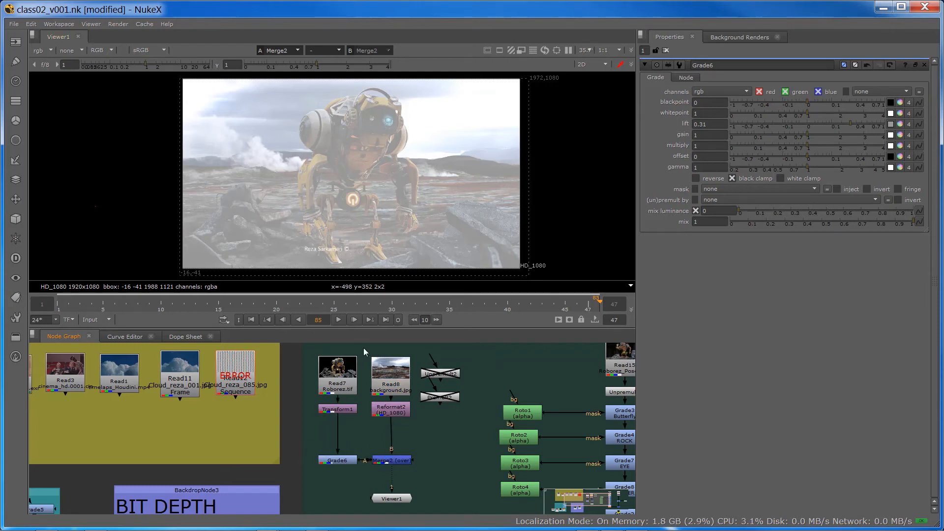
# - Enable Unpremult2 and Premult2 and move them next to the Read7 robot branch
pyautogui.click(448, 375)
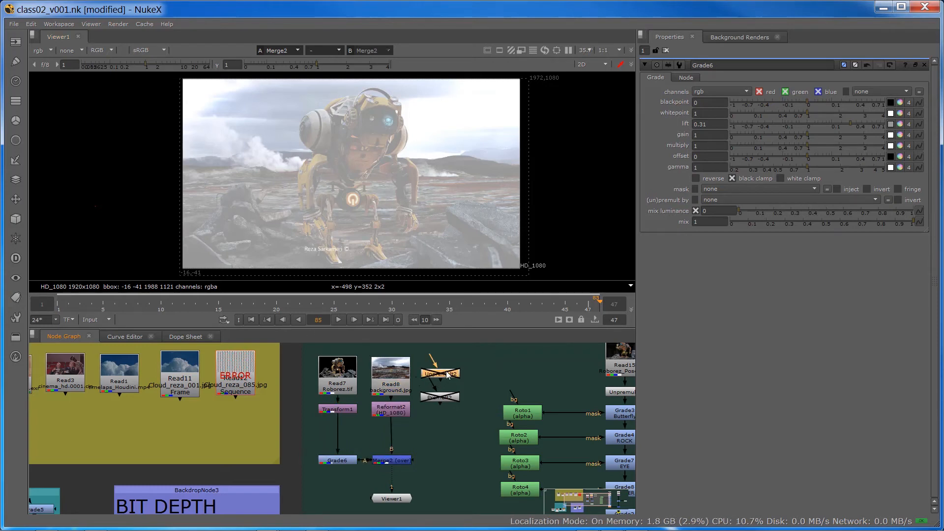
pyautogui.click(443, 398)
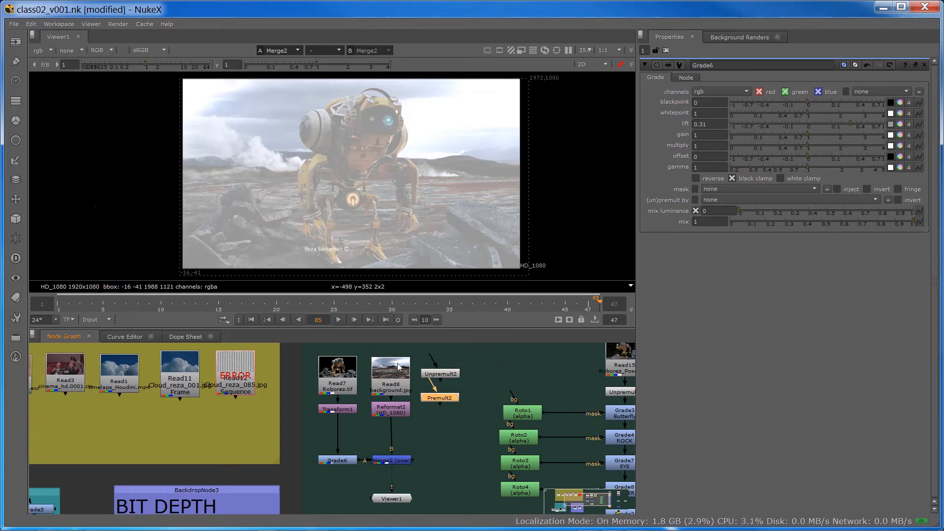
pyautogui.click(435, 374)
pyautogui.moveTo(437, 374); pyautogui.dragTo(294, 370)
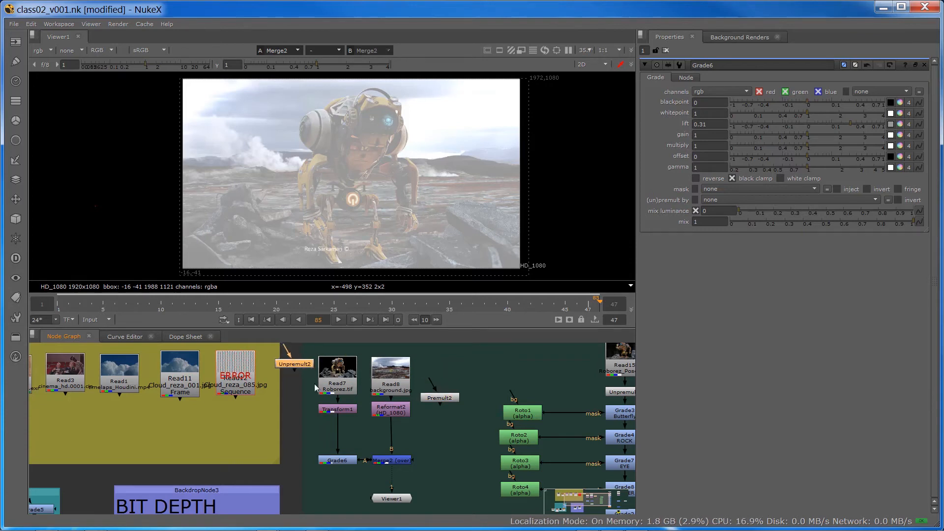
pyautogui.moveTo(437, 398); pyautogui.dragTo(291, 387)
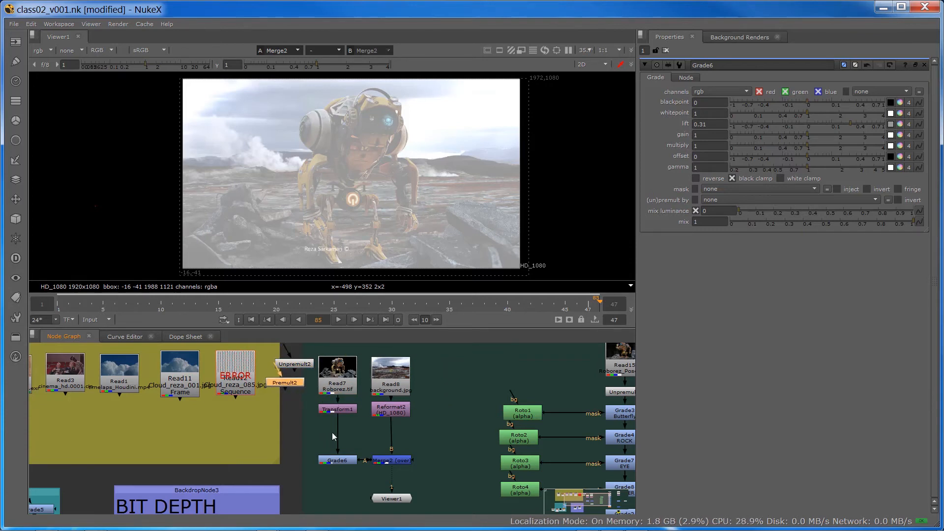
# - Move Read8, Reformat2, Merge2 and Viewer1 together farther away from the Read7 branch
pyautogui.moveTo(332, 432); pyautogui.dragTo(408, 506, button='middle')
pyautogui.moveTo(431, 504); pyautogui.dragTo(357, 341)
pyautogui.moveTo(357, 341); pyautogui.dragTo(359, 362, button='middle')
pyautogui.moveTo(381, 393); pyautogui.dragTo(434, 392)
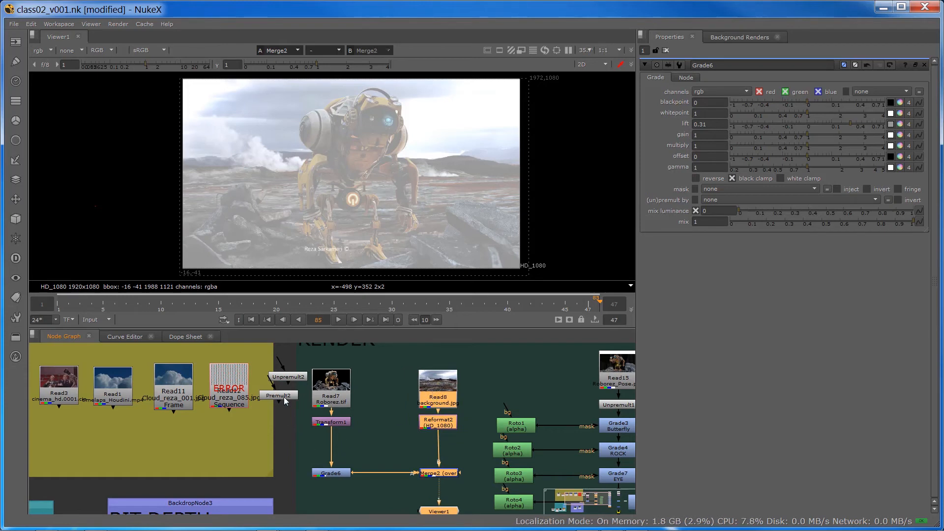
# - Insert Unpremult2 between Transform1 and Grade6, and Premult2 between Grade6 and Merge2
pyautogui.moveTo(284, 397); pyautogui.dragTo(291, 439)
pyautogui.moveTo(289, 383); pyautogui.dragTo(333, 450)
pyautogui.click(324, 391)
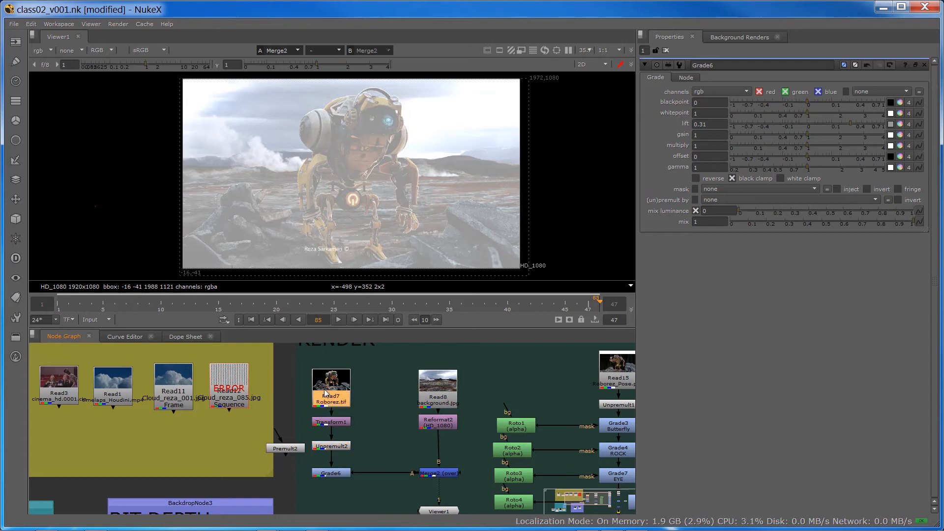
pyautogui.moveTo(287, 445); pyautogui.dragTo(384, 477)
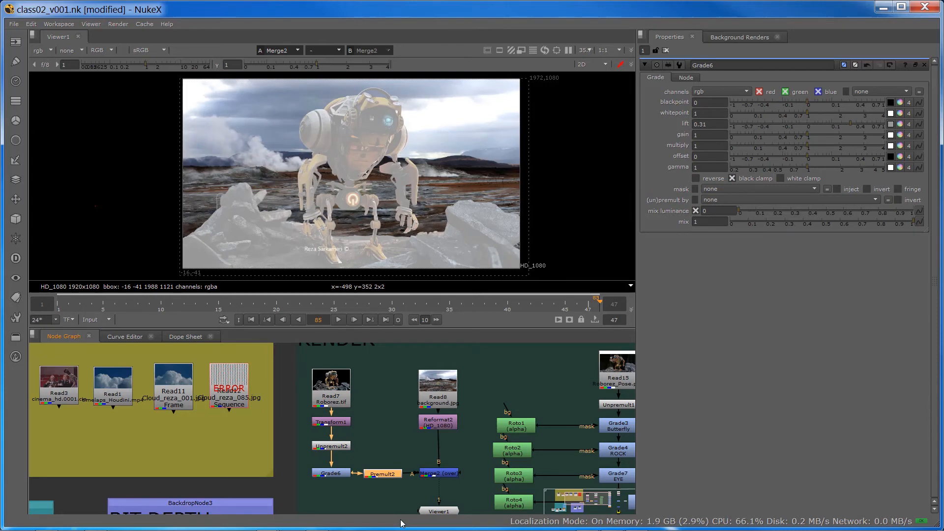
# - Place Premult2 directly beneath Grade6 and line up Merge2 and Viewer1 with it
pyautogui.click(335, 478)
pyautogui.click(332, 475)
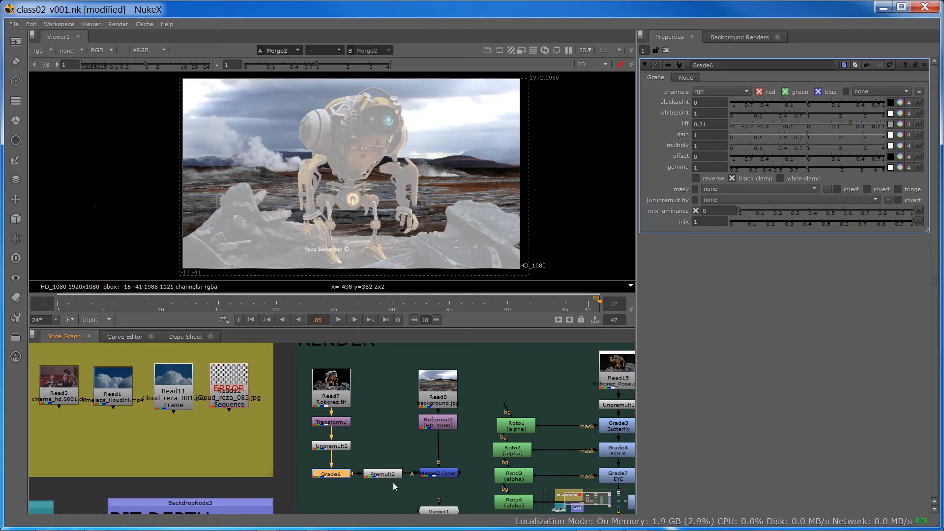
pyautogui.moveTo(390, 474); pyautogui.dragTo(338, 500)
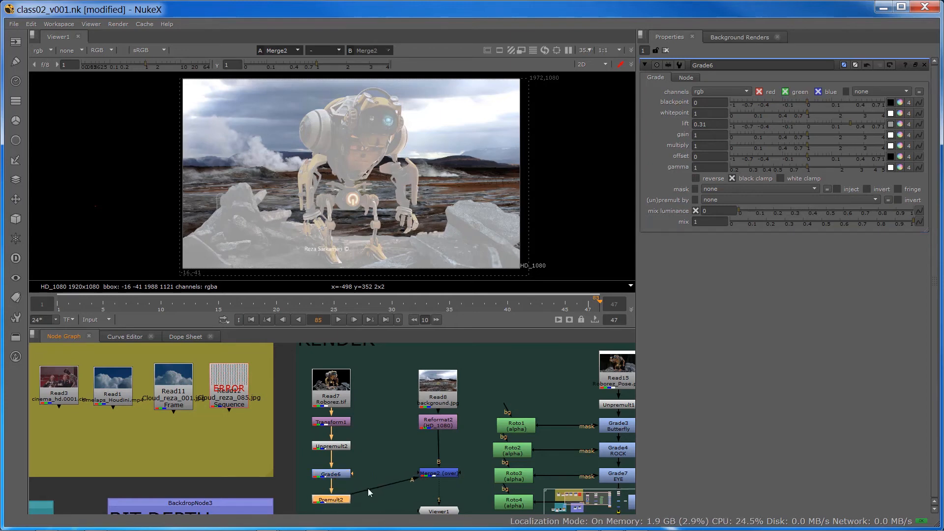
pyautogui.moveTo(372, 459); pyautogui.dragTo(369, 405, button='middle')
pyautogui.moveTo(464, 489); pyautogui.dragTo(436, 453)
# - Review the Unpremult2, Grade6 and Premult2 chain and how it feeds into Merge2
pyautogui.moveTo(362, 477); pyautogui.dragTo(323, 394)
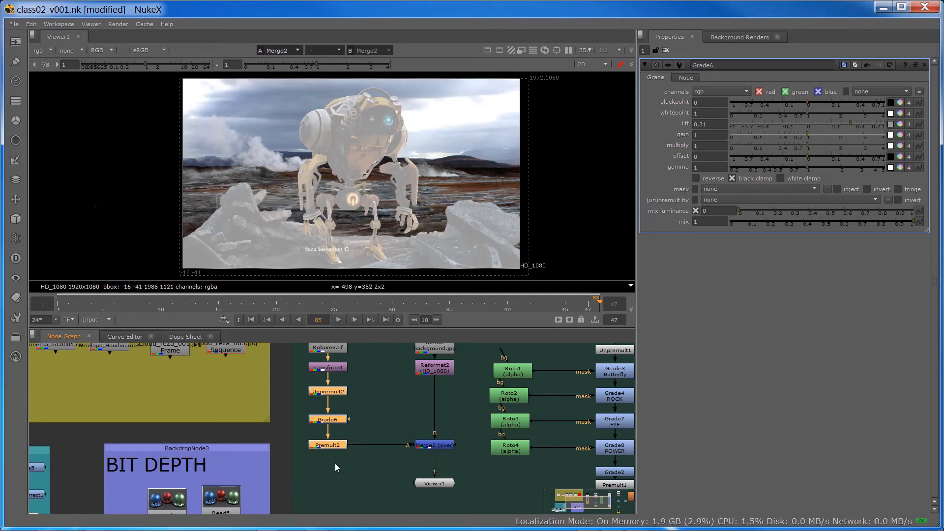
pyautogui.click(430, 448)
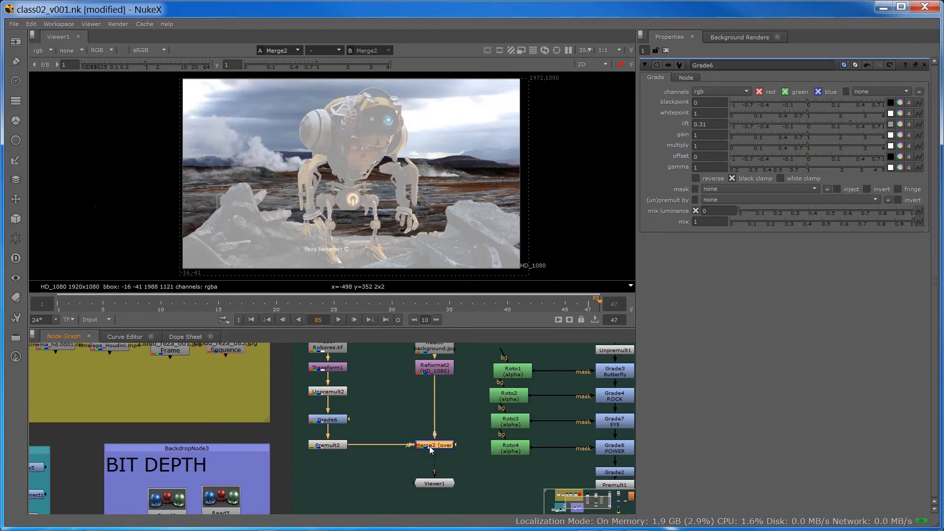
pyautogui.click(372, 469)
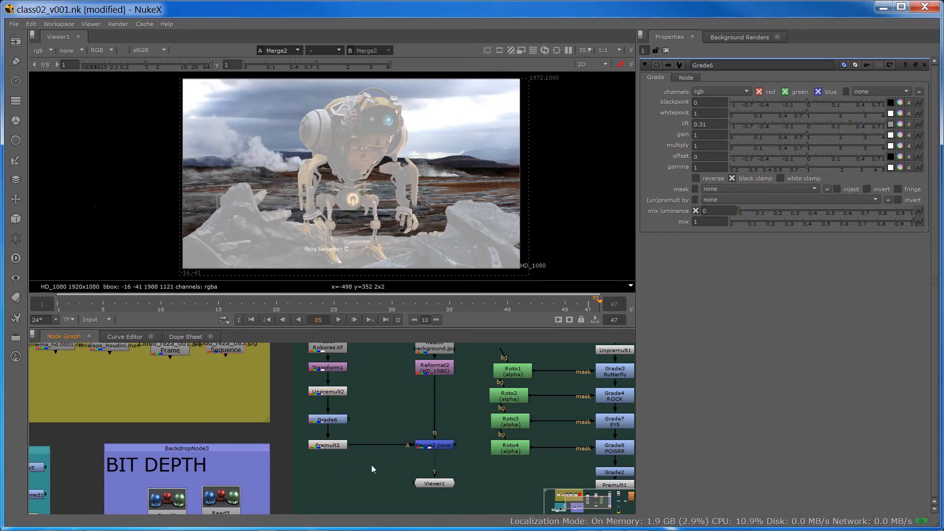
pyautogui.moveTo(371, 465); pyautogui.dragTo(289, 377)
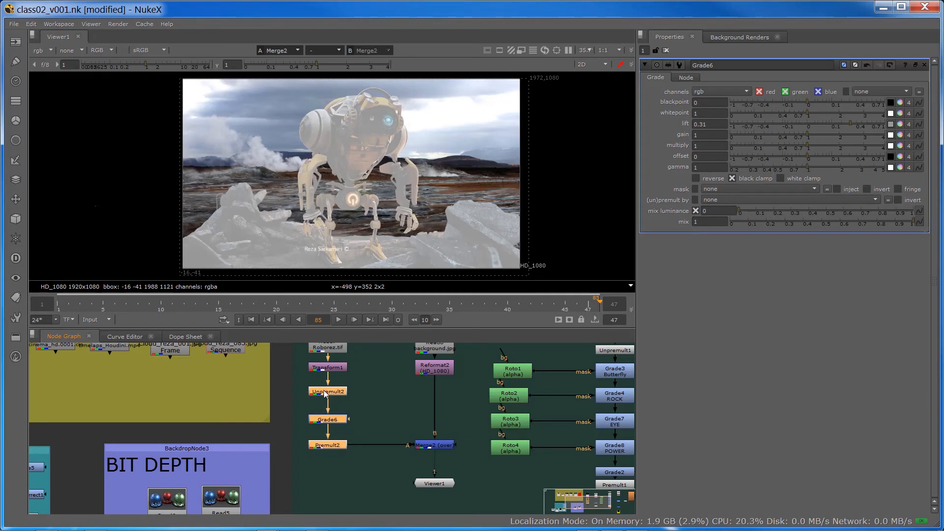
pyautogui.click(329, 463)
pyautogui.click(327, 446)
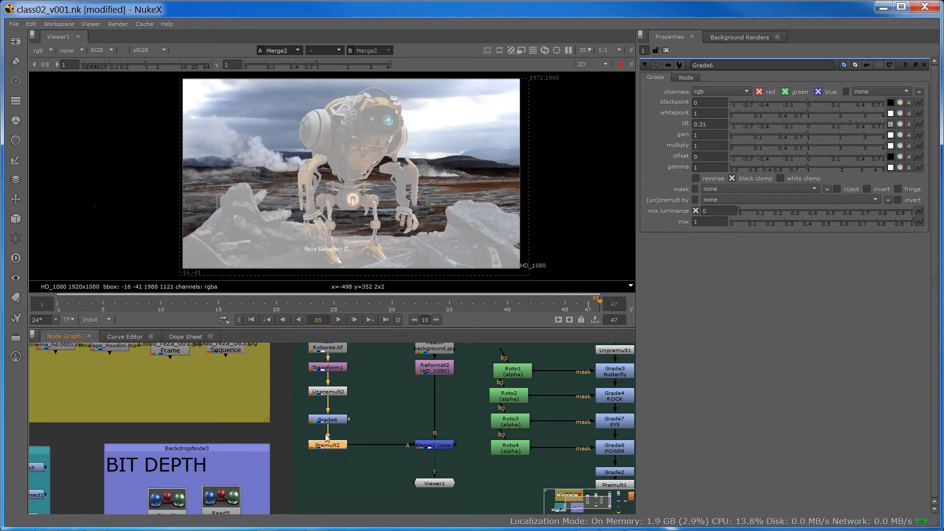
# - Vary Grade6's lift up to 0.32 with the unpremultiply and premultiply in place, and reset it to 0
pyautogui.click(329, 421)
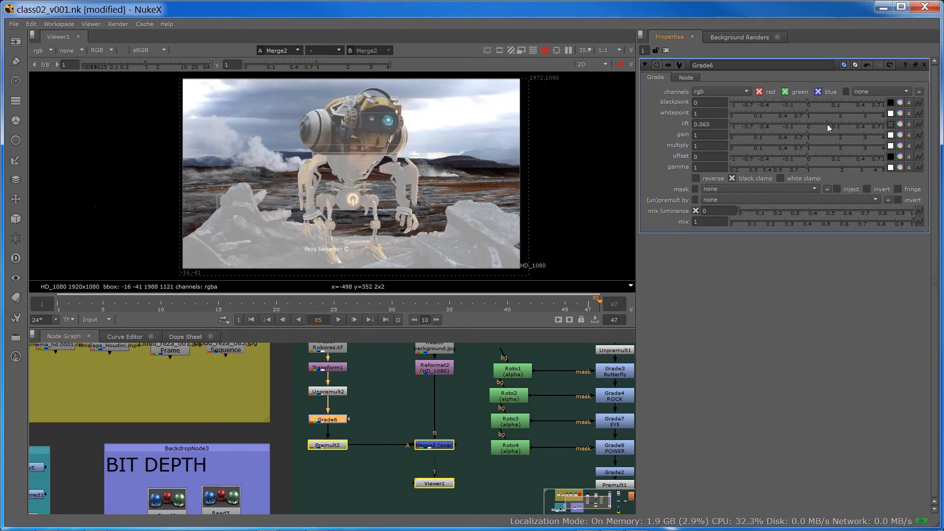
pyautogui.moveTo(827, 124); pyautogui.dragTo(851, 125)
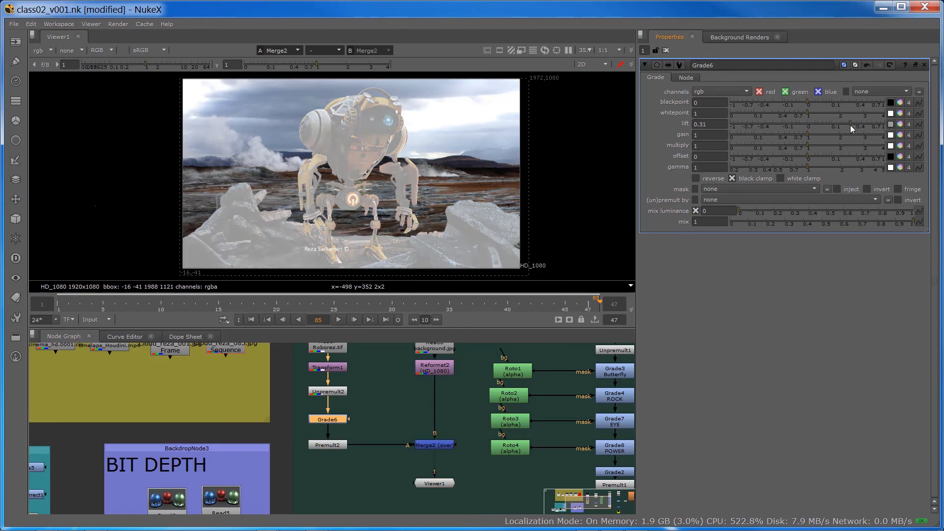
pyautogui.click(333, 446)
pyautogui.click(329, 393)
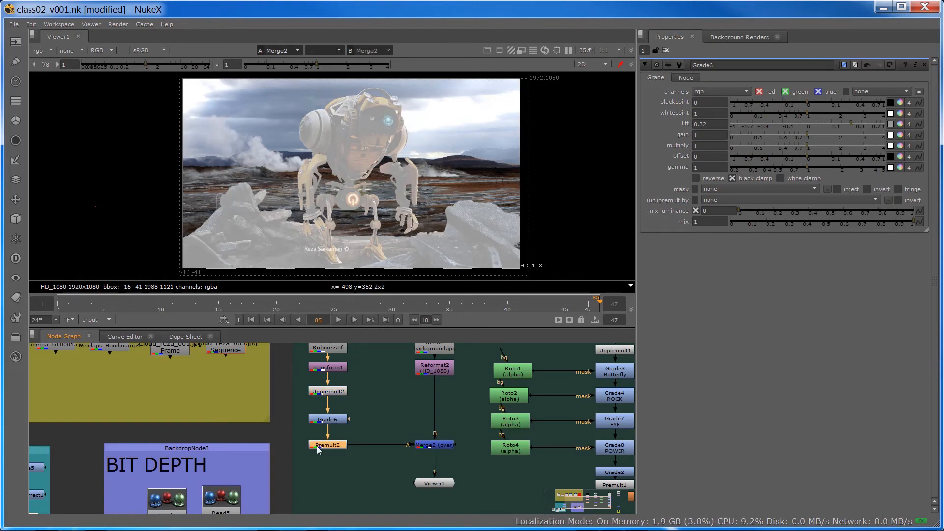
pyautogui.click(809, 126)
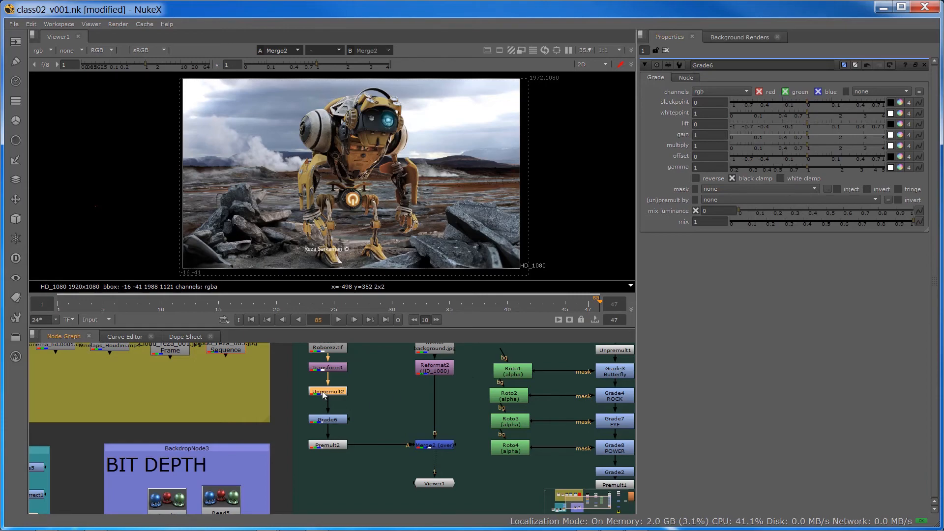
# - Disable Unpremult2 and Premult2 while viewing the springs beneath the robot's torso close up
pyautogui.press('d')
pyautogui.click(329, 446)
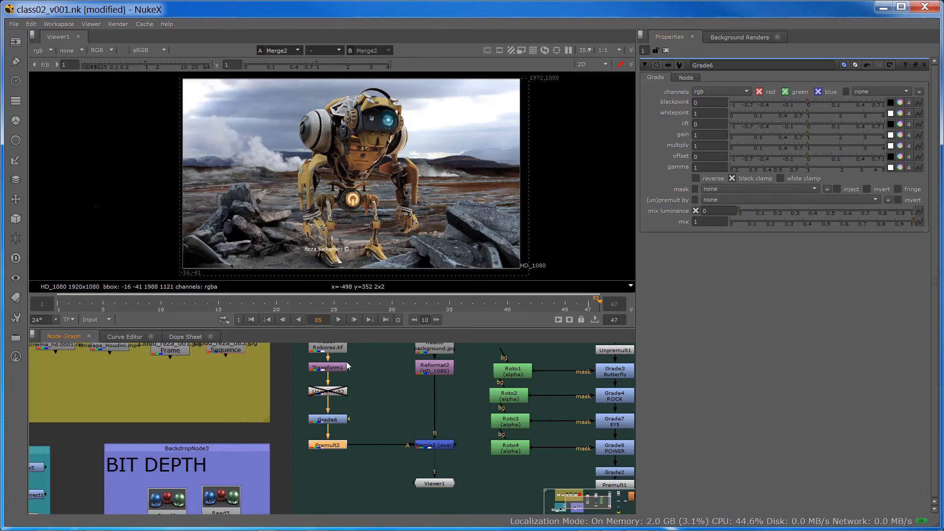
pyautogui.scroll(5, 339, 241)
pyautogui.moveTo(391, 86); pyautogui.dragTo(411, 234, button='middle')
pyautogui.scroll(2, 393, 208)
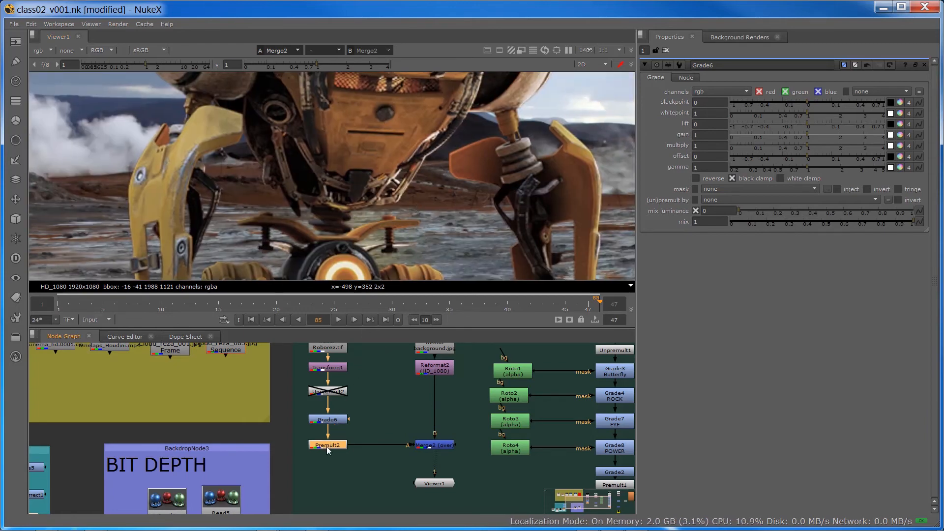
pyautogui.scroll(3, 405, 234)
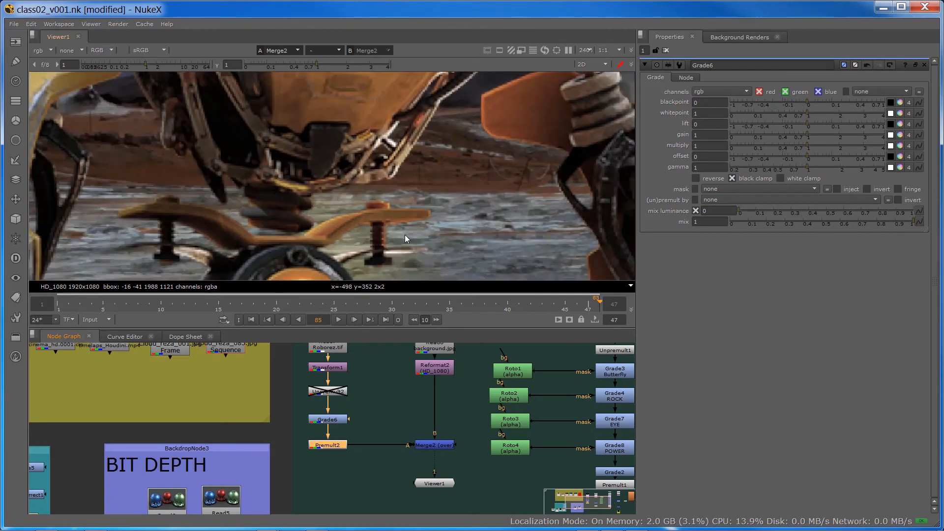
pyautogui.scroll(1, 406, 235)
pyautogui.press('d')
pyautogui.press('d')
pyautogui.press('d')
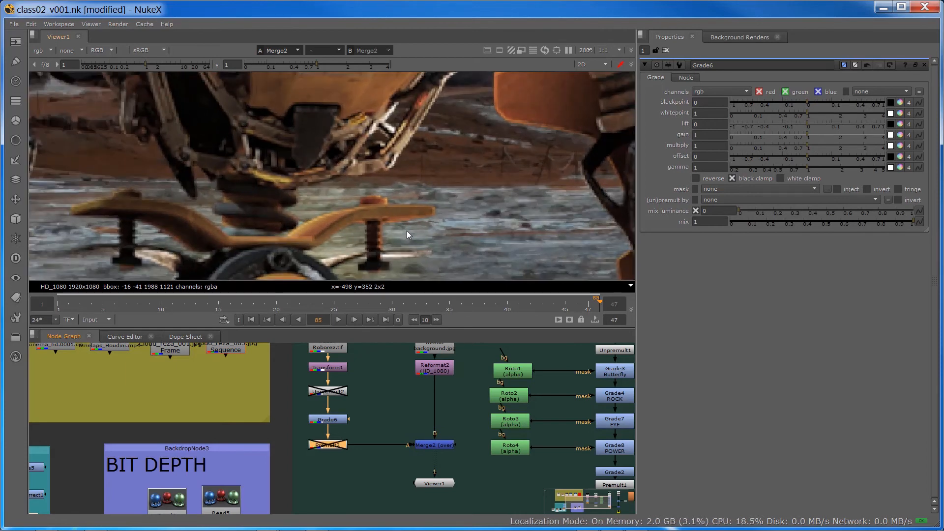
# - Toggle Premult2 on and off repeatedly to compare the robot's edges around the spring bracket, leaving it disabled
pyautogui.press('d')
pyautogui.press('d')
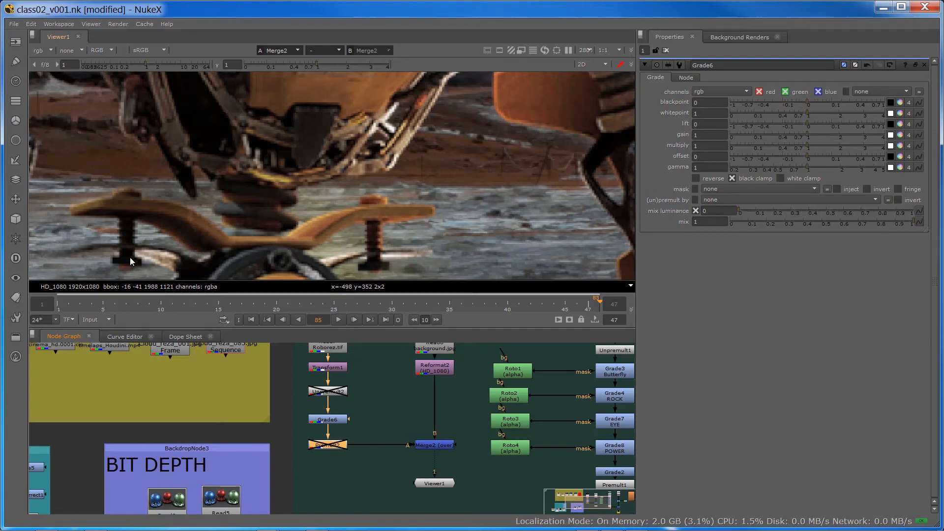
pyautogui.press('d')
pyautogui.press('d')
pyautogui.press('d')
pyautogui.scroll(2, 438, 208)
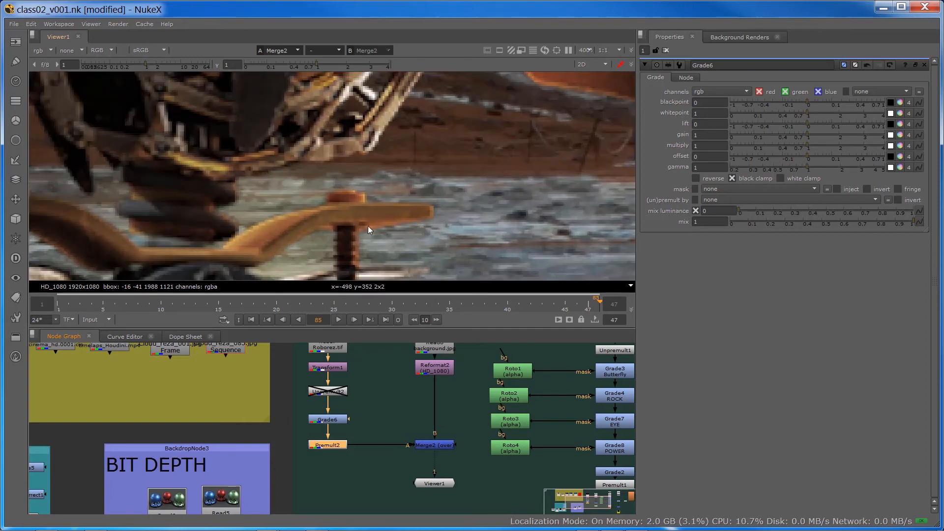
pyautogui.press('d')
pyautogui.press('d')
pyautogui.press('d')
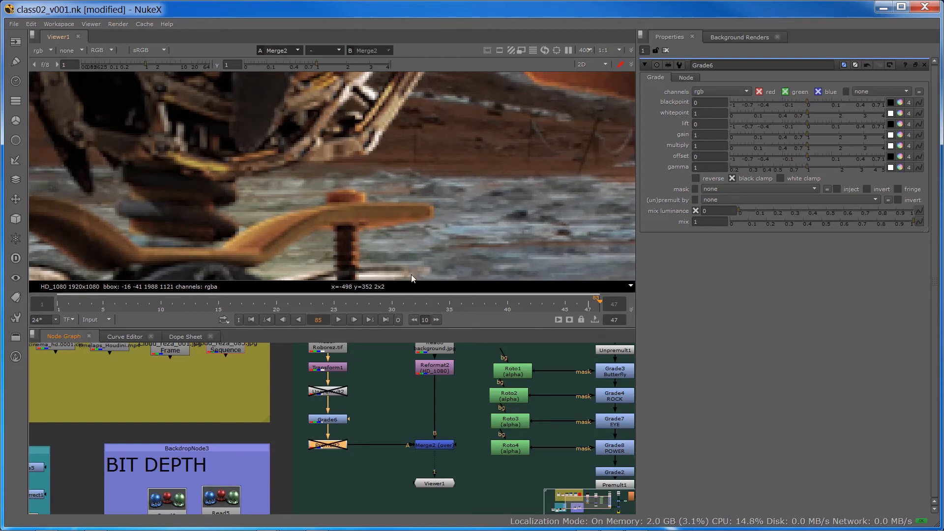
pyautogui.press('d')
pyautogui.press('d')
pyautogui.press('d')
pyautogui.press('d')
pyautogui.press('d')
pyautogui.press('d')
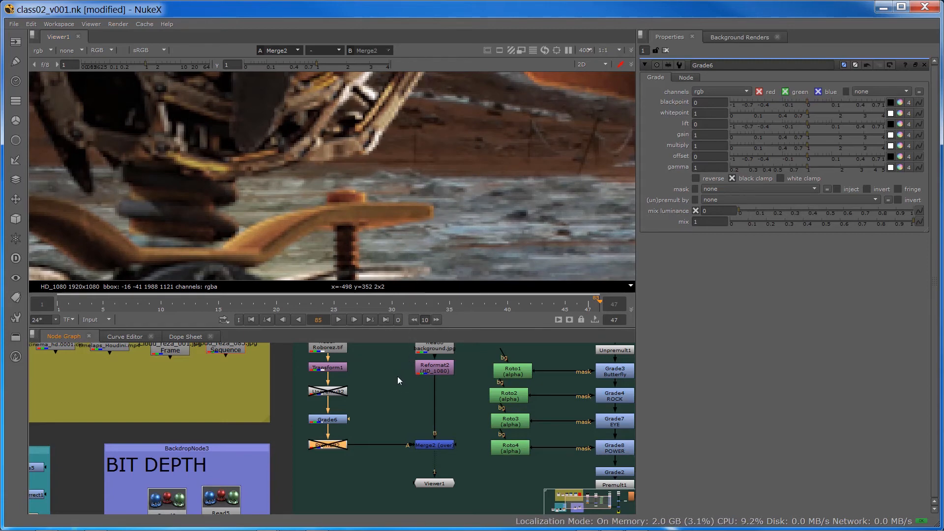
# - Re-enable Unpremult2 and extract it from the chain so Transform1 feeds Grade6 directly
pyautogui.scroll(-2, 397, 346)
pyautogui.scroll(-2, 389, 198)
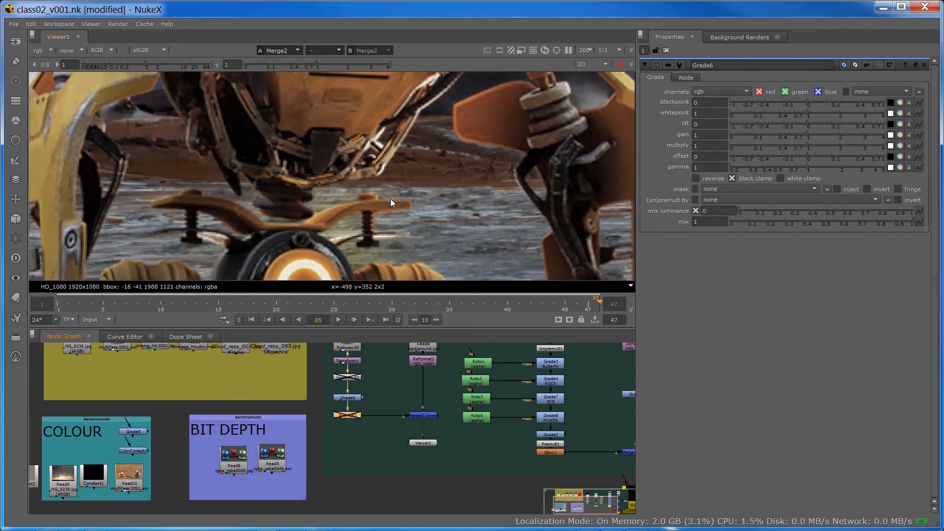
pyautogui.click(349, 398)
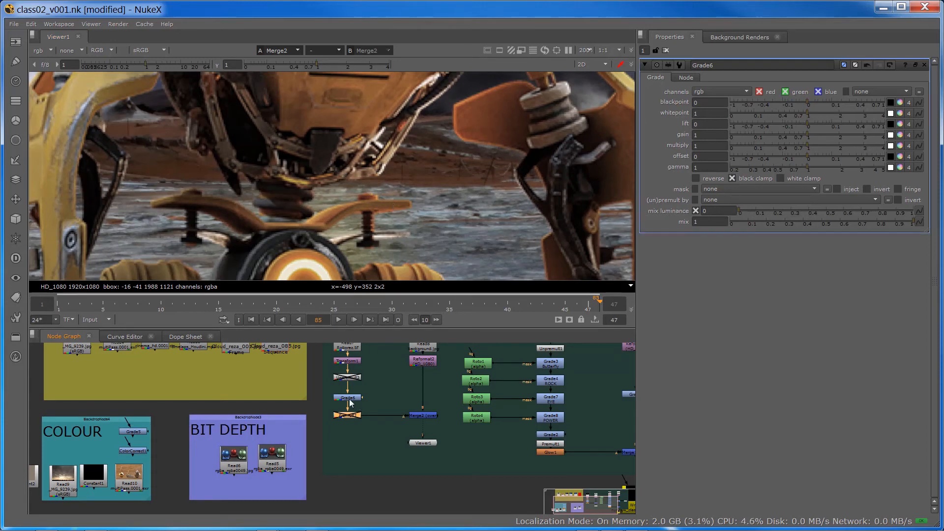
pyautogui.scroll(1, 351, 388)
pyautogui.scroll(1, 351, 388)
pyautogui.click(346, 377)
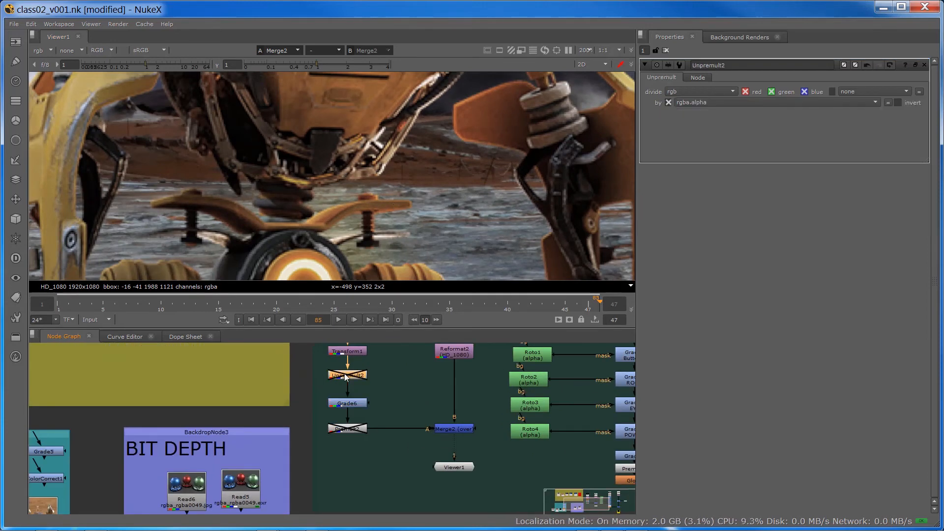
pyautogui.press('d')
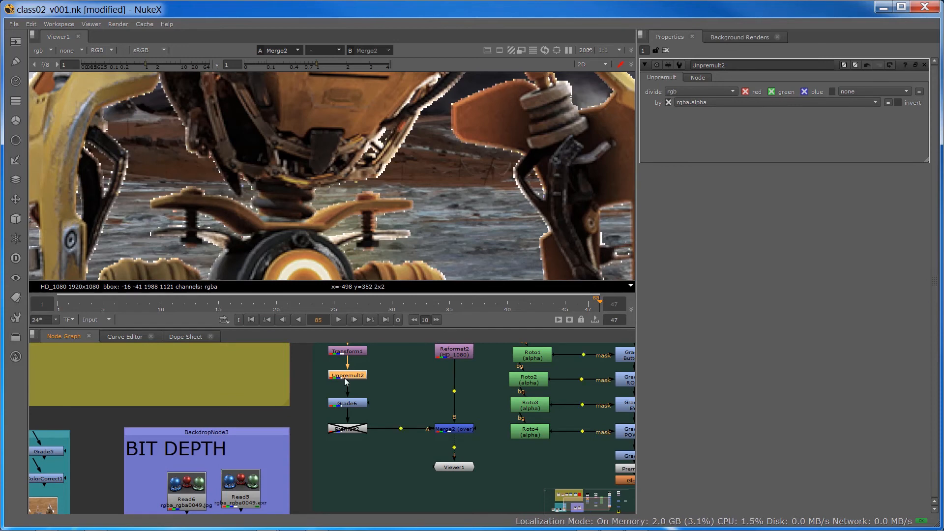
pyautogui.hotkey('ctrl', 'shift', 'x')
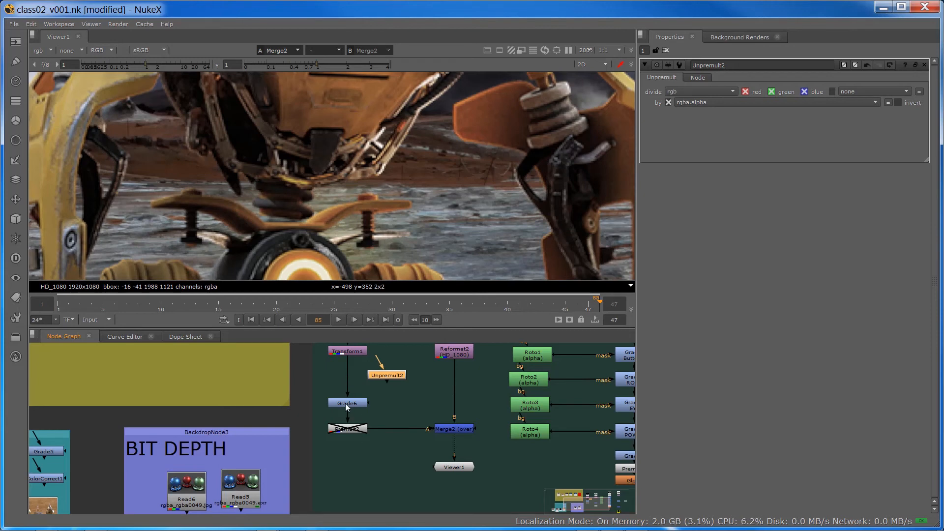
# - Set Grade6's (un)premult by option to rgba.alpha
pyautogui.click(348, 403)
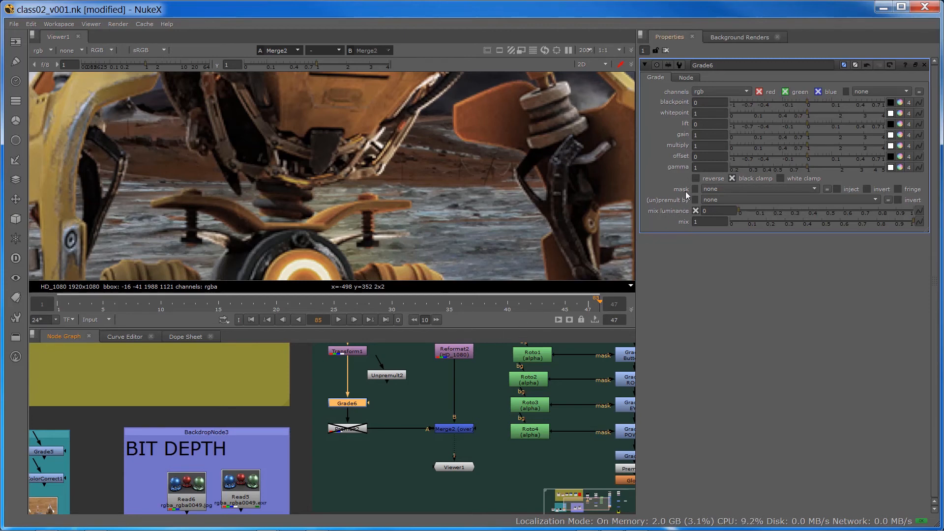
pyautogui.click(736, 199)
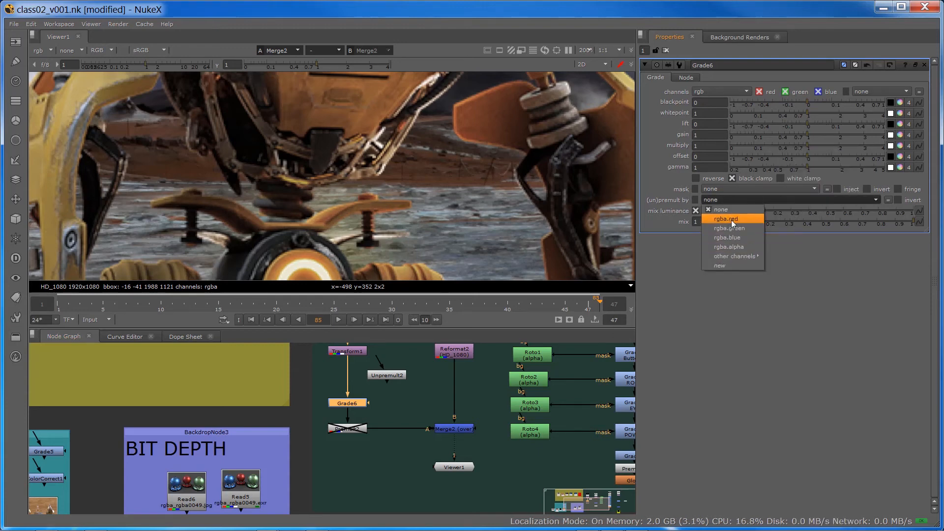
pyautogui.click(731, 247)
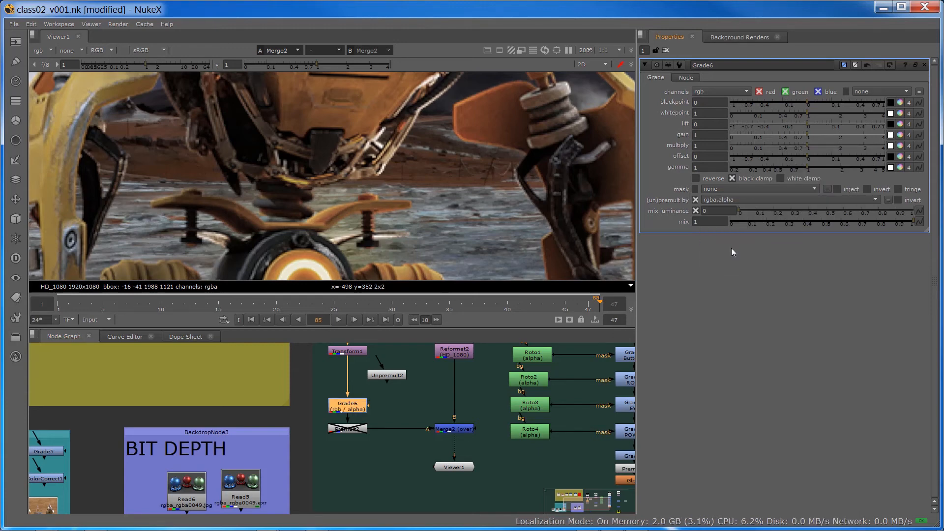
# - Re-enable Premult2 after Grade6 and fit the whole Merge2 composite in the viewer
pyautogui.click(354, 432)
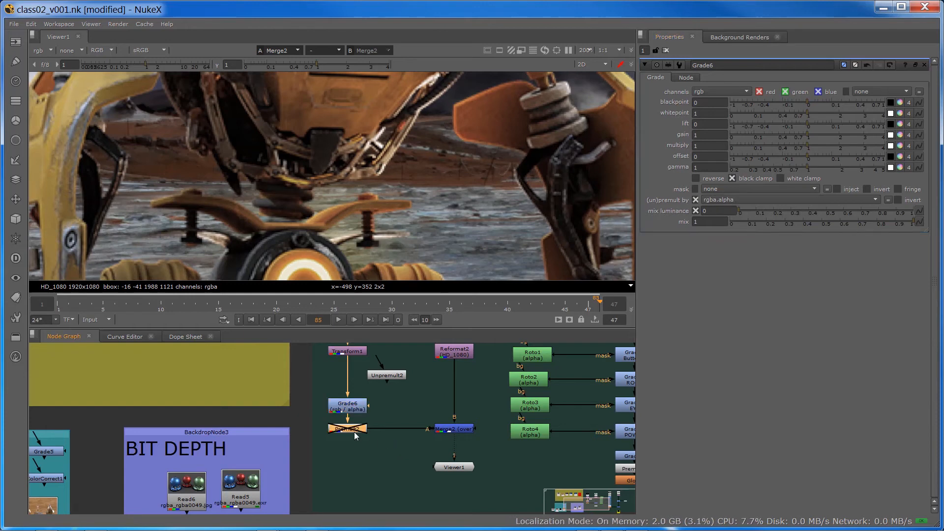
pyautogui.press('d')
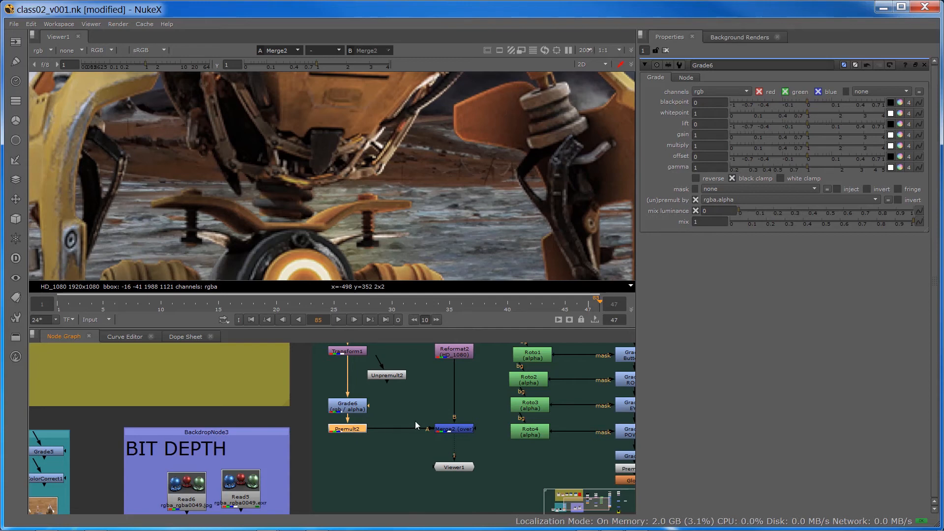
pyautogui.click(456, 430)
pyautogui.click(458, 465)
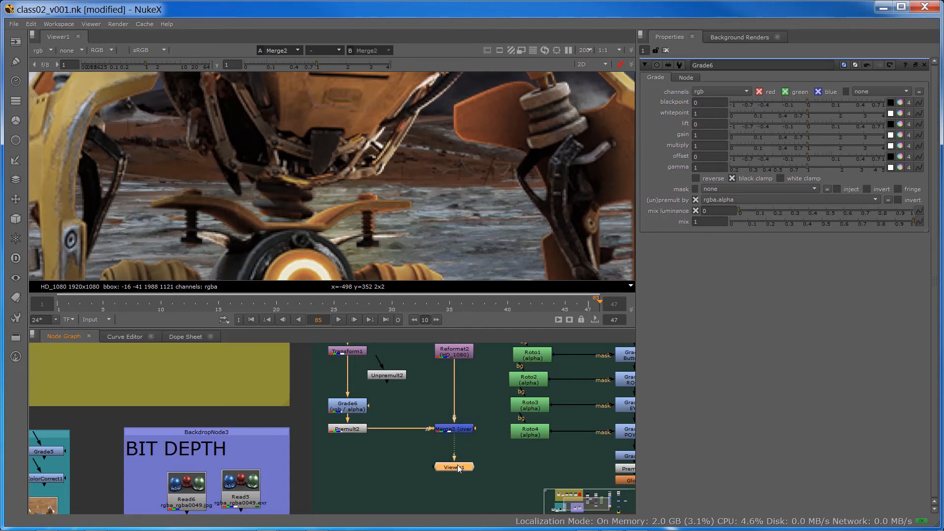
pyautogui.press('f')
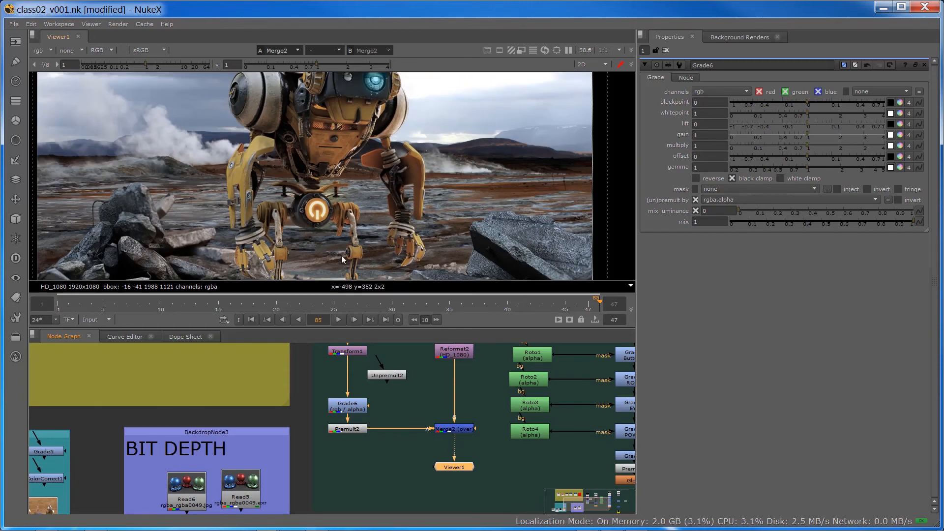
# - Set Grade6's (un)premult by option to none and insert Unpremult2 between Transform1 and Grade6
pyautogui.scroll(-2, 412, 359)
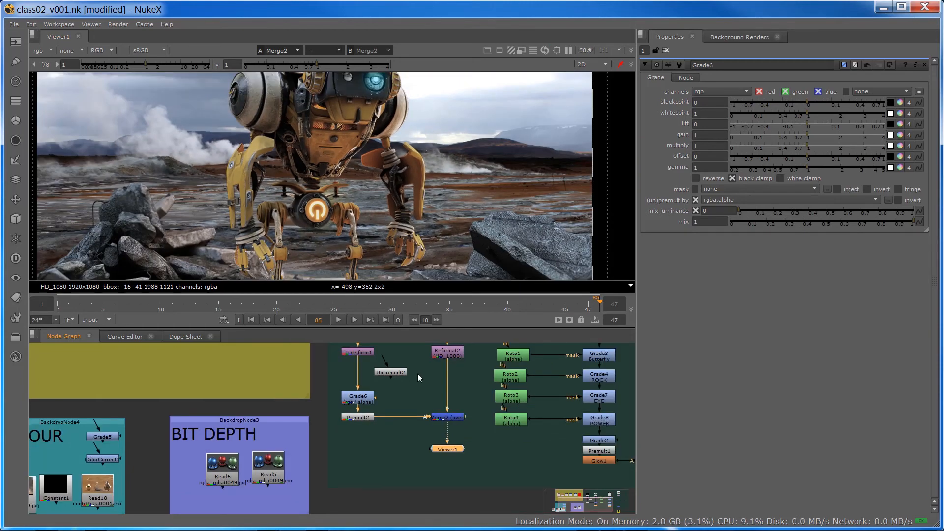
pyautogui.moveTo(406, 370); pyautogui.dragTo(406, 408, button='middle')
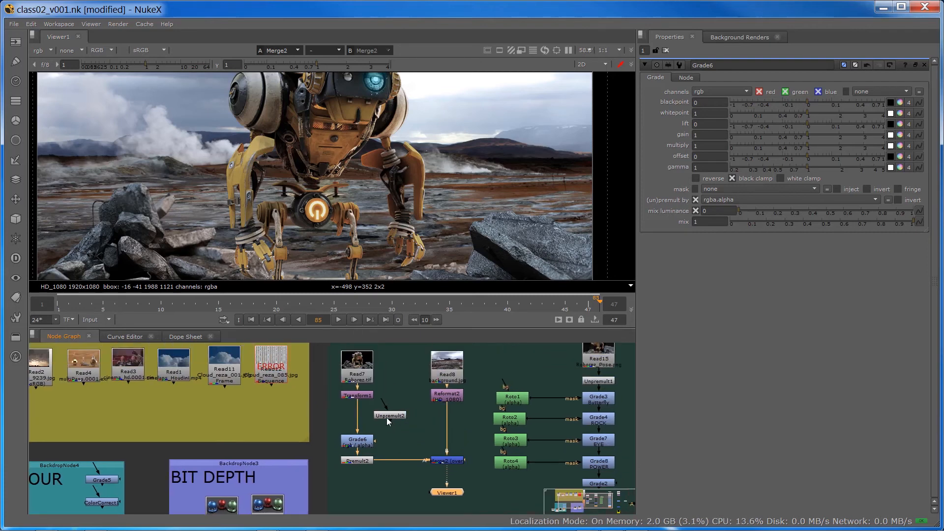
pyautogui.moveTo(387, 417)
pyautogui.mouseDown()
pyautogui.moveTo(356, 421)
pyautogui.moveTo(383, 416)
pyautogui.mouseUp()
pyautogui.doubleClick(356, 445)
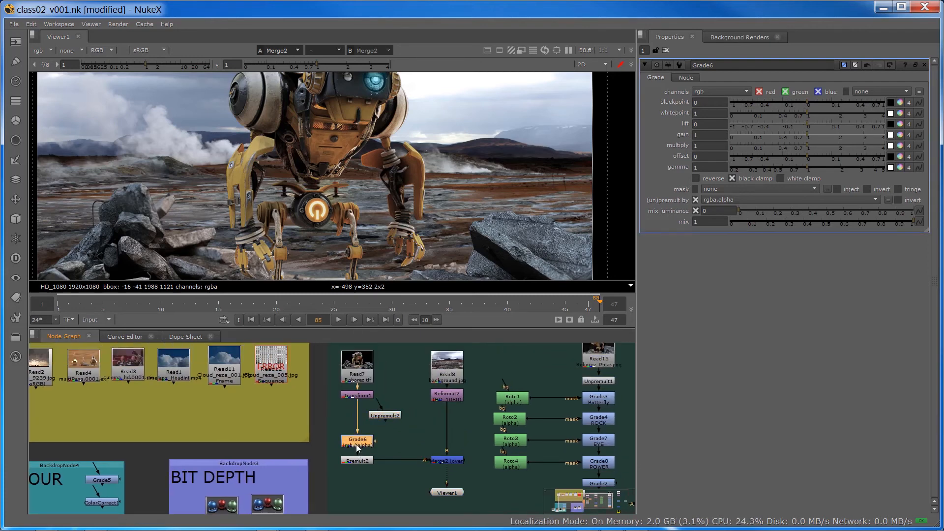
pyautogui.click(707, 202)
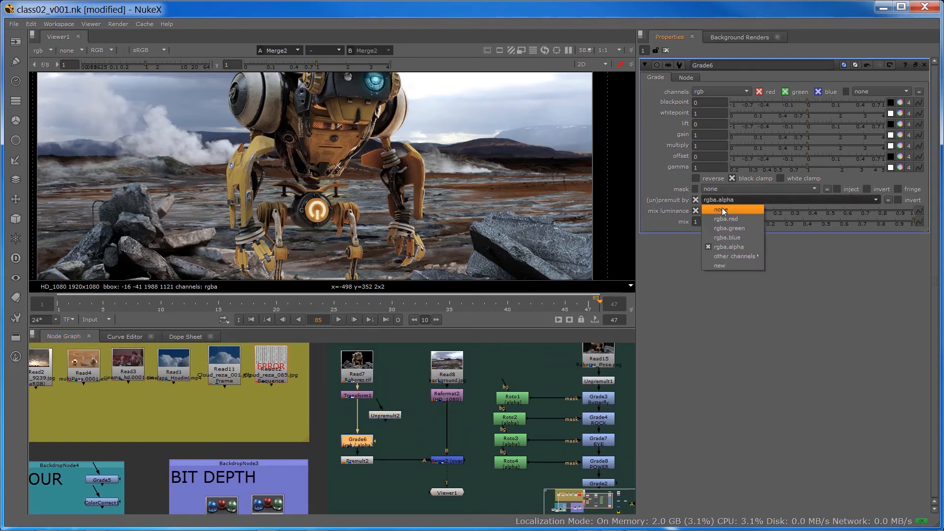
pyautogui.click(722, 211)
pyautogui.moveTo(387, 416); pyautogui.dragTo(357, 418)
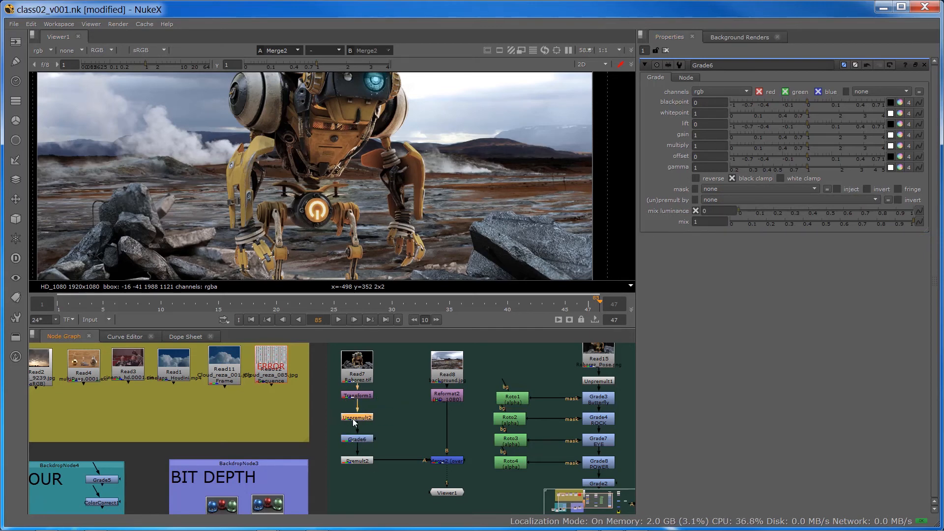
pyautogui.moveTo(384, 484); pyautogui.dragTo(387, 486)
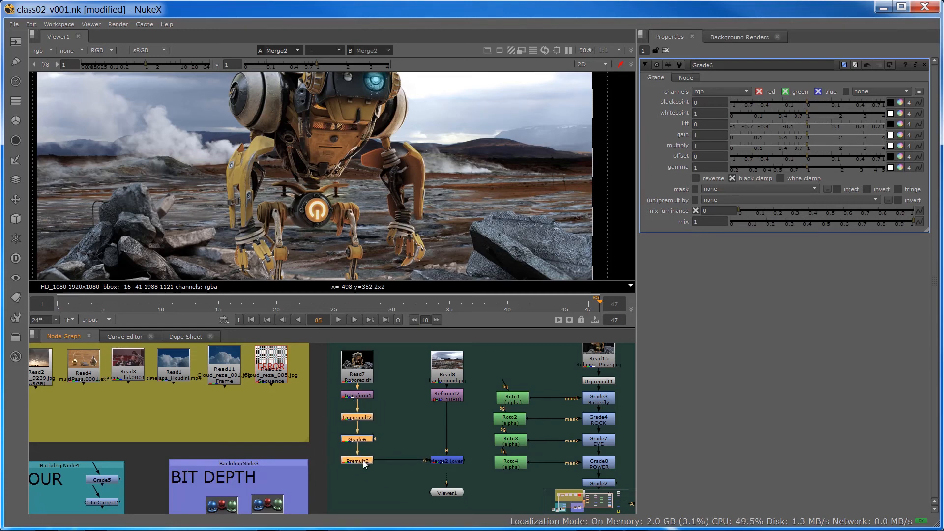
# - Show the output of Merge1 in the viewer and move the Viewer1 node beneath Merge1
pyautogui.moveTo(363, 371); pyautogui.dragTo(360, 359)
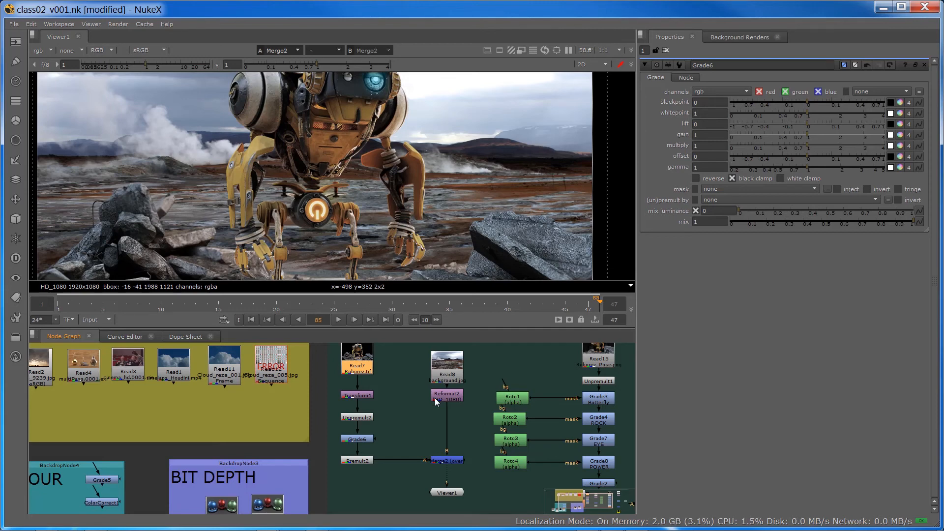
pyautogui.moveTo(451, 441); pyautogui.dragTo(391, 373, button='middle')
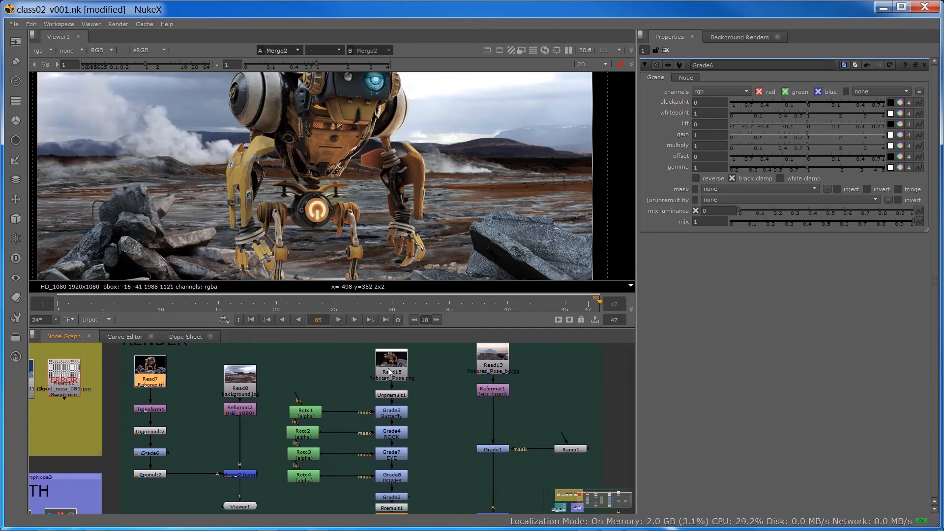
pyautogui.click(391, 372)
pyautogui.moveTo(495, 516); pyautogui.dragTo(454, 457, button='middle')
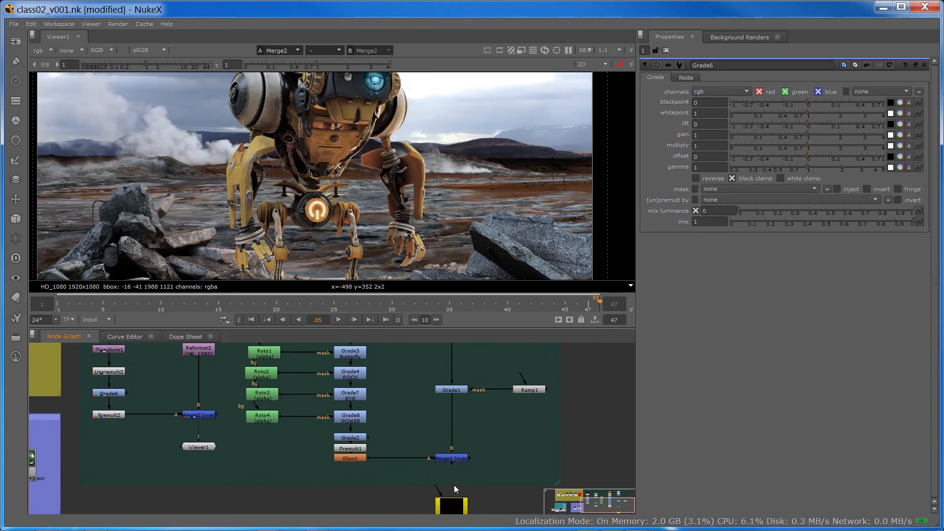
pyautogui.click(454, 459)
pyautogui.press('1')
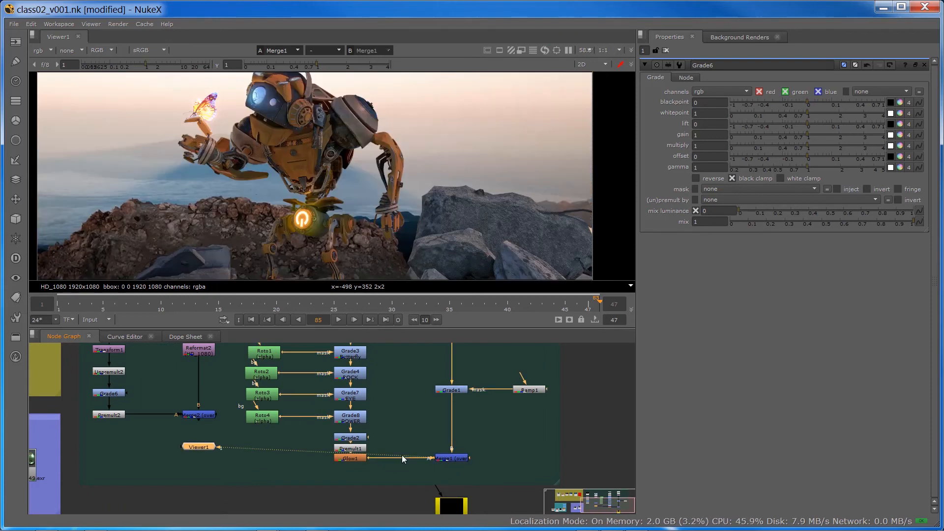
pyautogui.moveTo(190, 449); pyautogui.dragTo(443, 484)
# - View the original Roborez_Pose.png render from Read15
pyautogui.moveTo(264, 424); pyautogui.dragTo(298, 494, button='middle')
pyautogui.scroll(3, 241, 395)
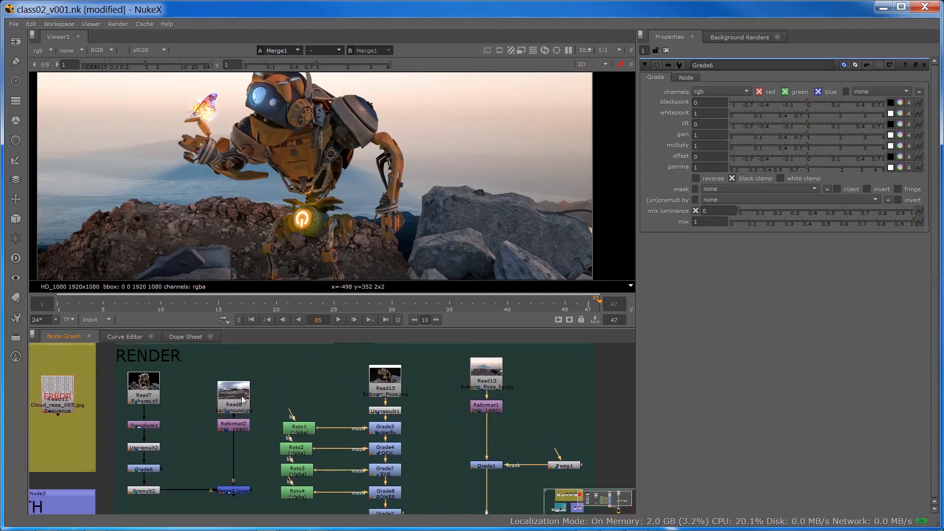
pyautogui.moveTo(241, 395); pyautogui.dragTo(206, 396, button='middle')
pyautogui.click(360, 370)
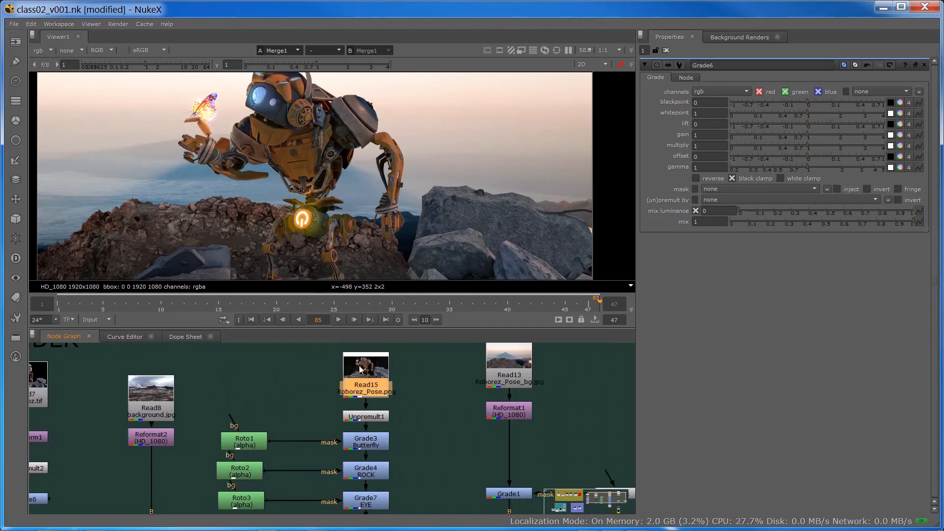
pyautogui.press('1')
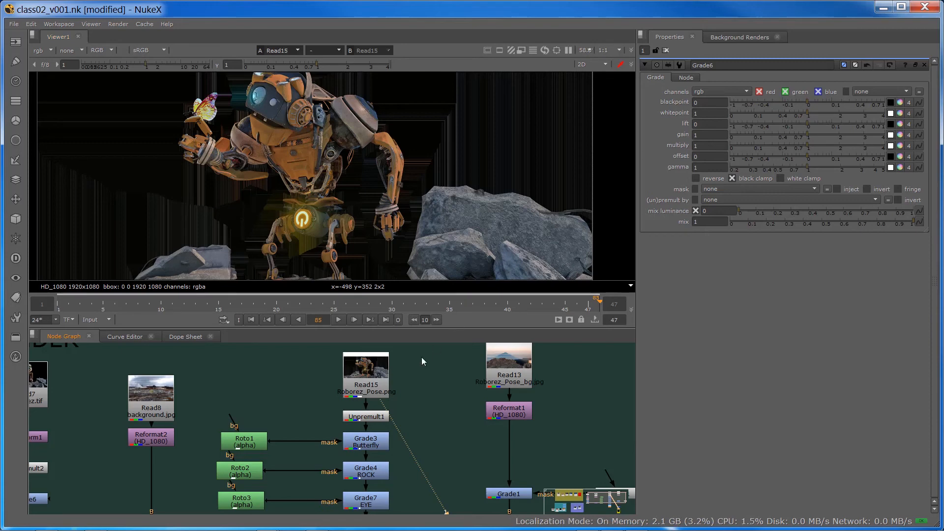
# - Select the five Grade nodes between Unpremult1 and Premult1 and move them together slightly upward
pyautogui.click(366, 416)
pyautogui.scroll(-2, 324, 420)
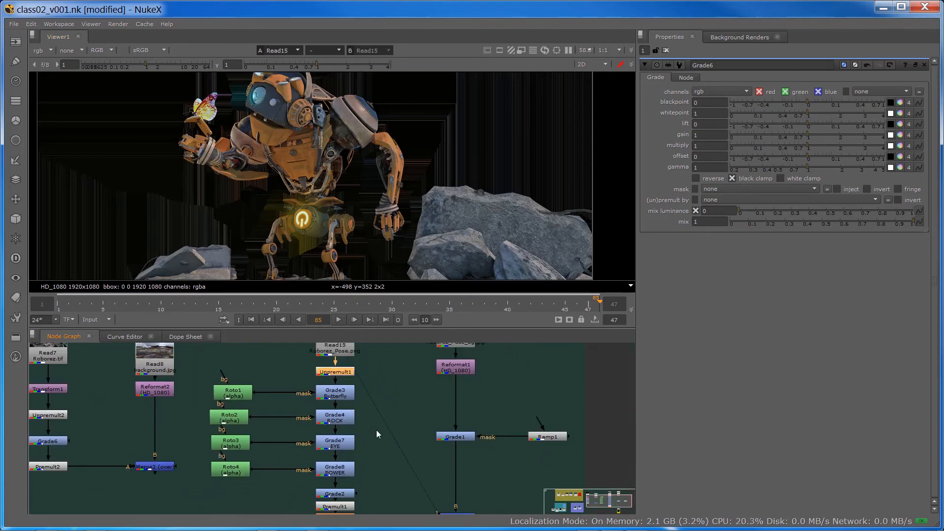
pyautogui.scroll(-1, 376, 430)
pyautogui.moveTo(373, 485); pyautogui.dragTo(313, 386)
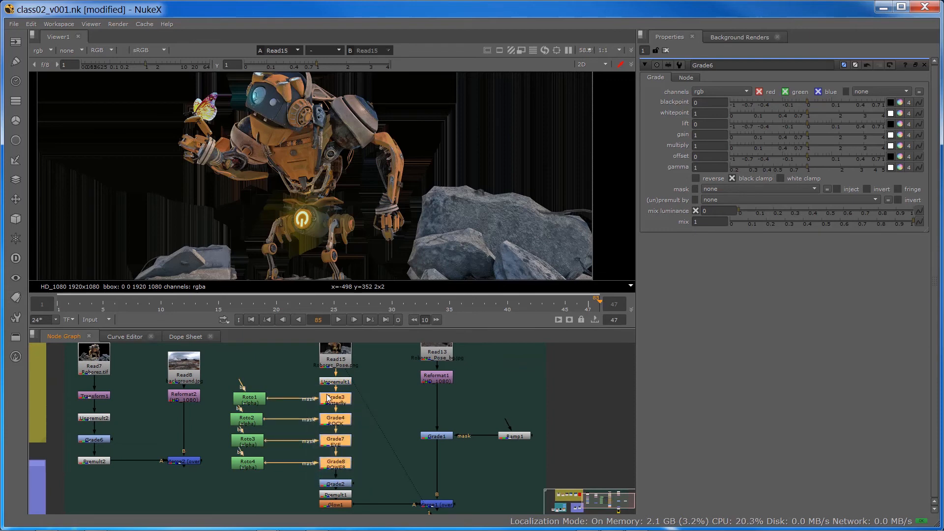
pyautogui.keyDown('shift'); pyautogui.click(336, 486); pyautogui.keyUp('shift')
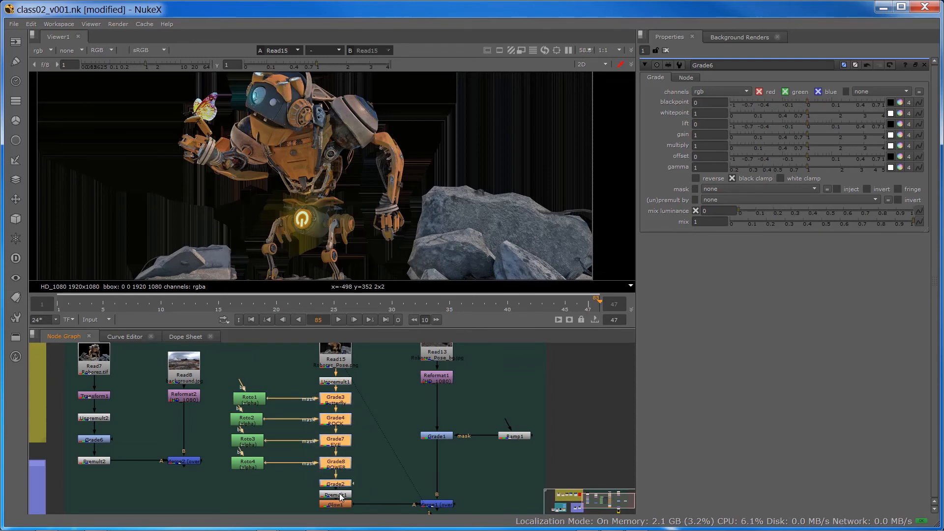
pyautogui.click(335, 503)
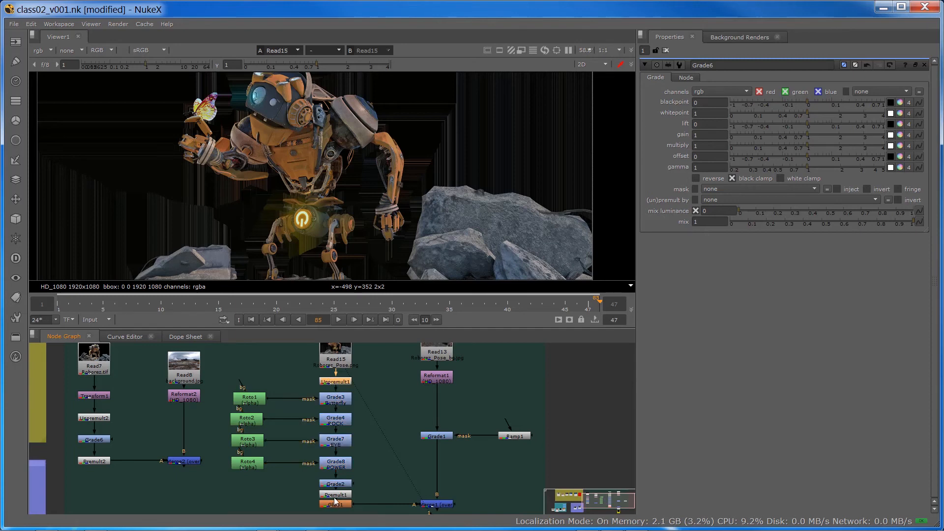
pyautogui.moveTo(382, 487); pyautogui.dragTo(302, 382)
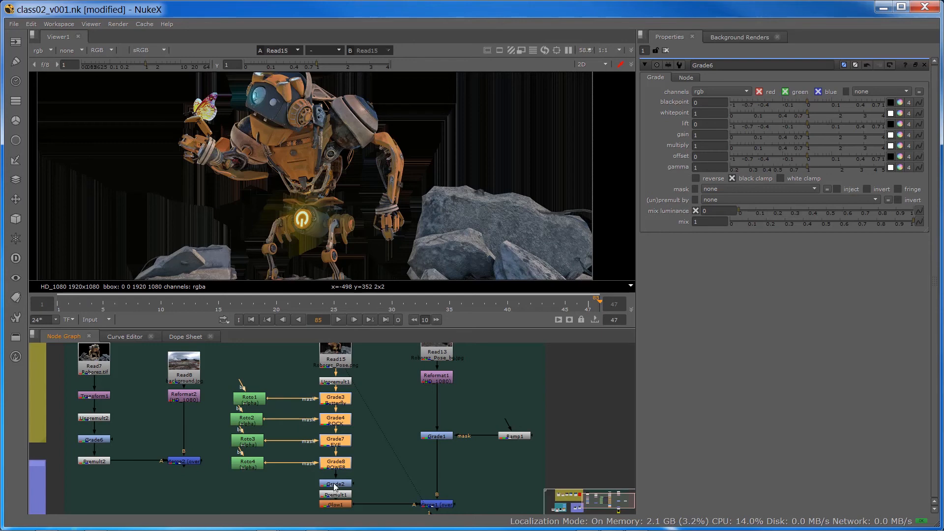
pyautogui.moveTo(335, 487)
pyautogui.keyDown('shift'); pyautogui.mouseDown()
pyautogui.moveTo(341, 481)
pyautogui.moveTo(334, 485)
pyautogui.mouseUp(); pyautogui.keyUp('shift')
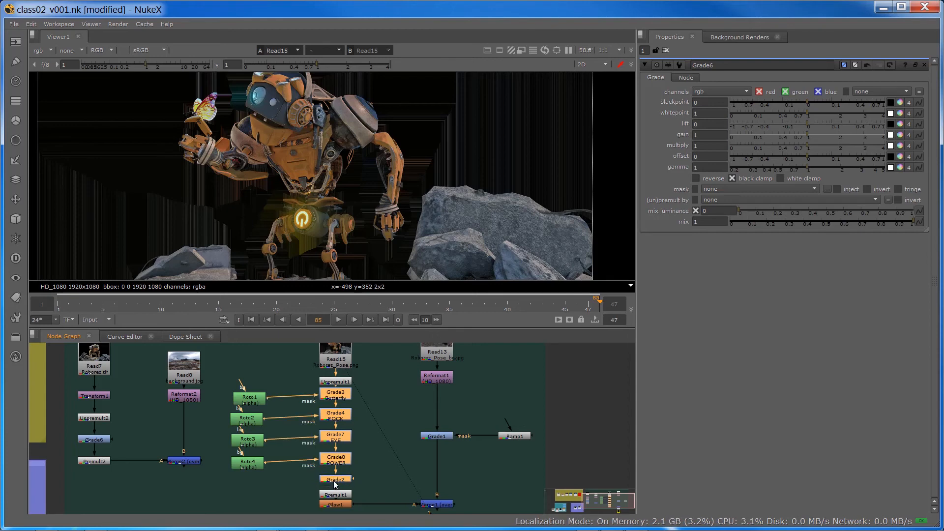
# - Check the Unpremult1 and Premult1 nodes around the grades and view the output of the Grade3 Butterfly node
pyautogui.click(340, 382)
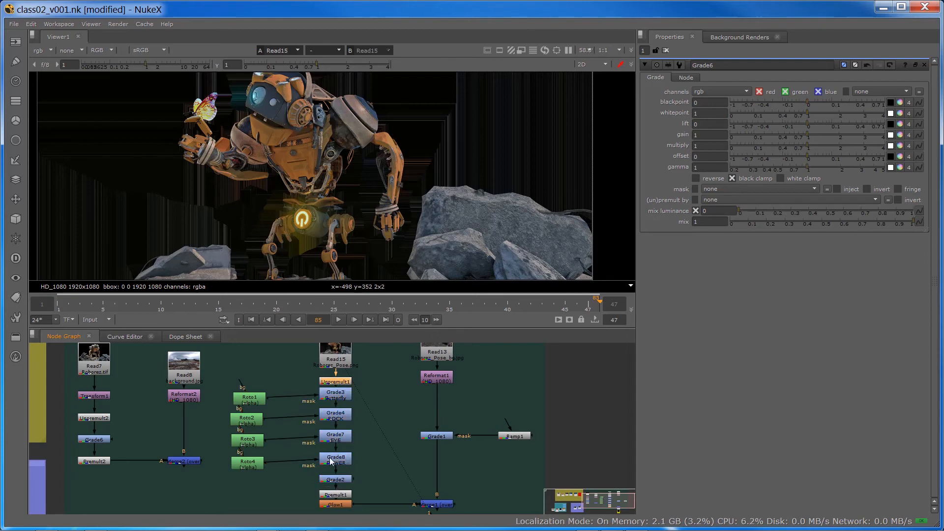
pyautogui.click(334, 496)
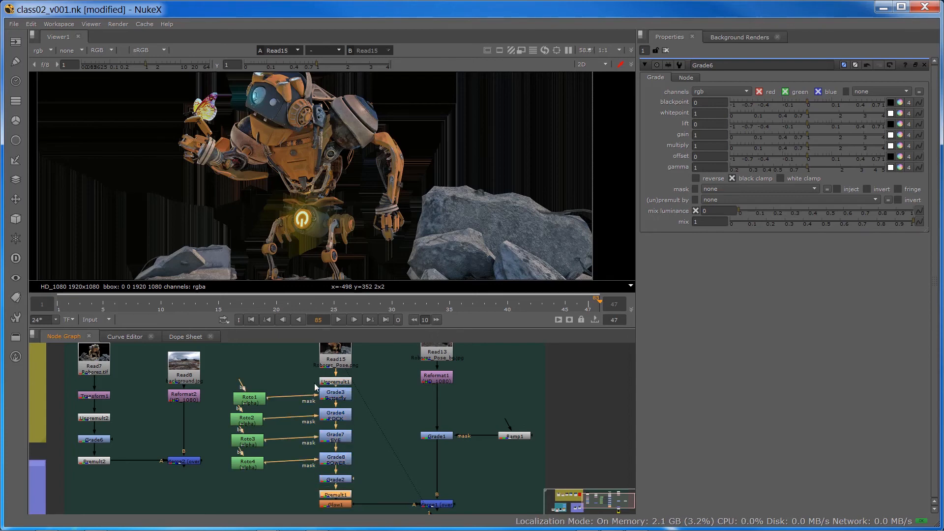
pyautogui.click(332, 396)
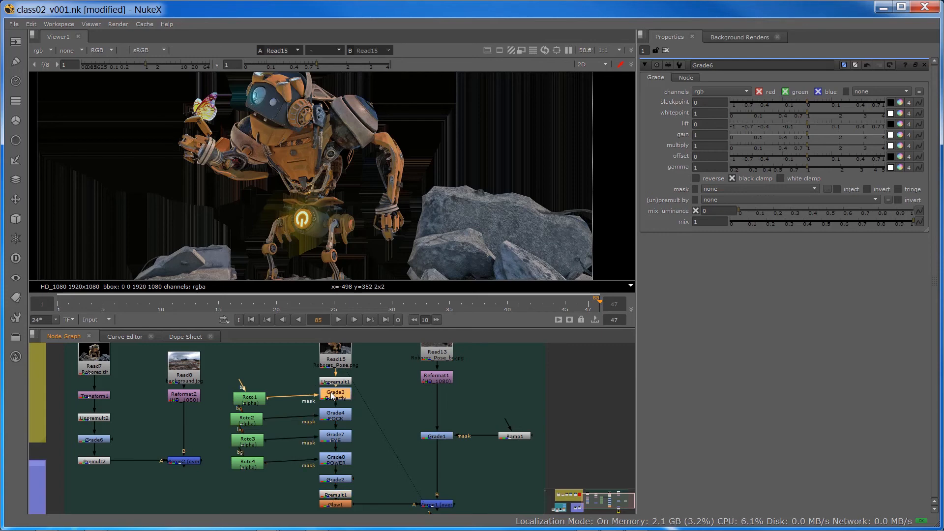
pyautogui.click(272, 401)
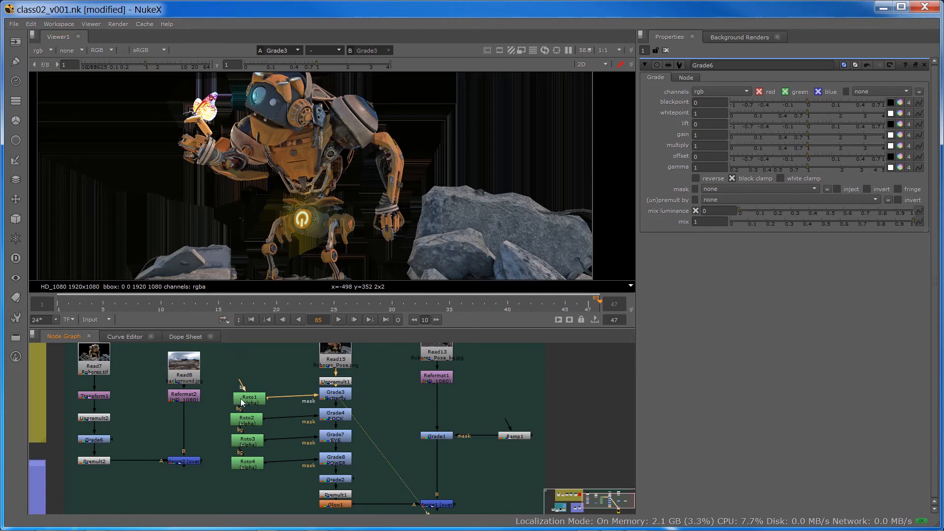
# - Move the Roto1 node slightly upward, inspect its Bezier shape around the butterfly and close the open node properties
pyautogui.moveTo(242, 403); pyautogui.dragTo(246, 387)
pyautogui.moveTo(333, 394); pyautogui.dragTo(333, 394)
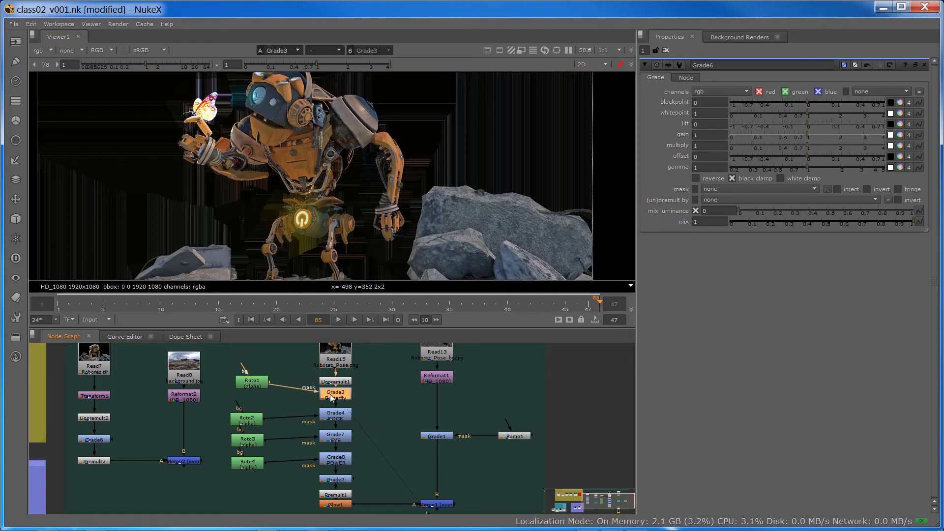
pyautogui.click(258, 385)
pyautogui.doubleClick(257, 386)
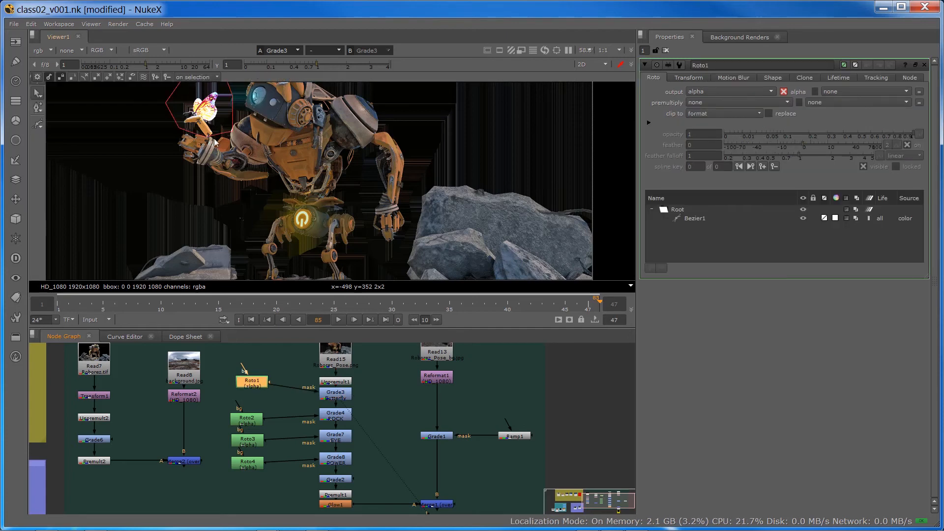
pyautogui.click(338, 401)
pyautogui.click(338, 399)
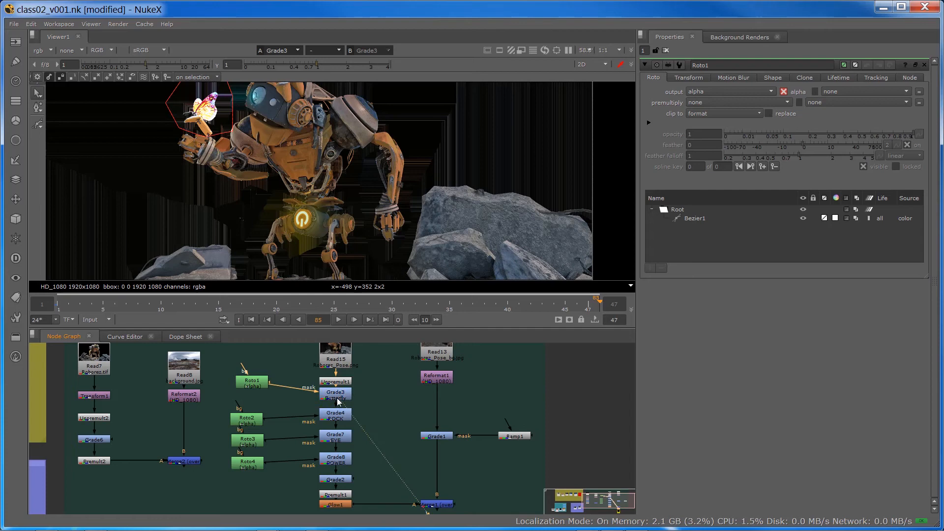
pyautogui.click(666, 50)
# - View the output of the Grade4 ROCK node and toggle the node off and on to compare the rocks
pyautogui.click(339, 417)
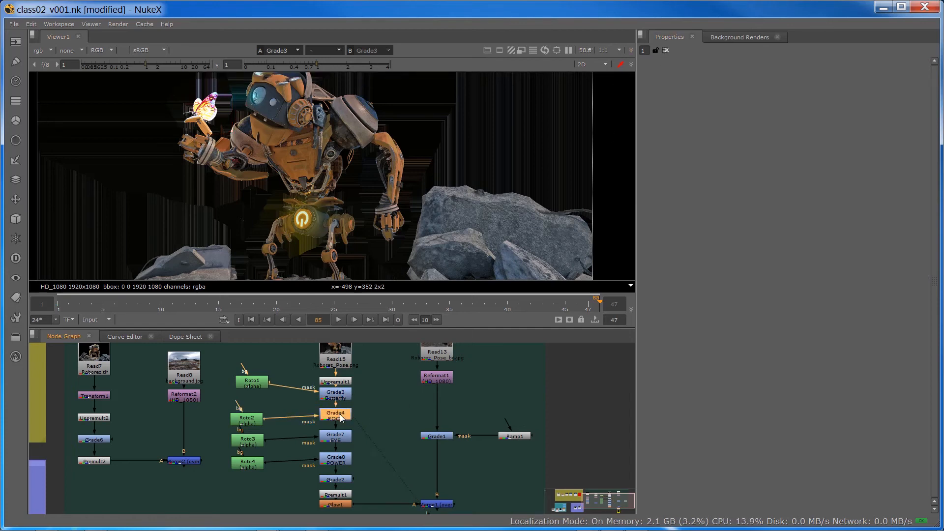
pyautogui.press('1')
pyautogui.scroll(-2, 231, 202)
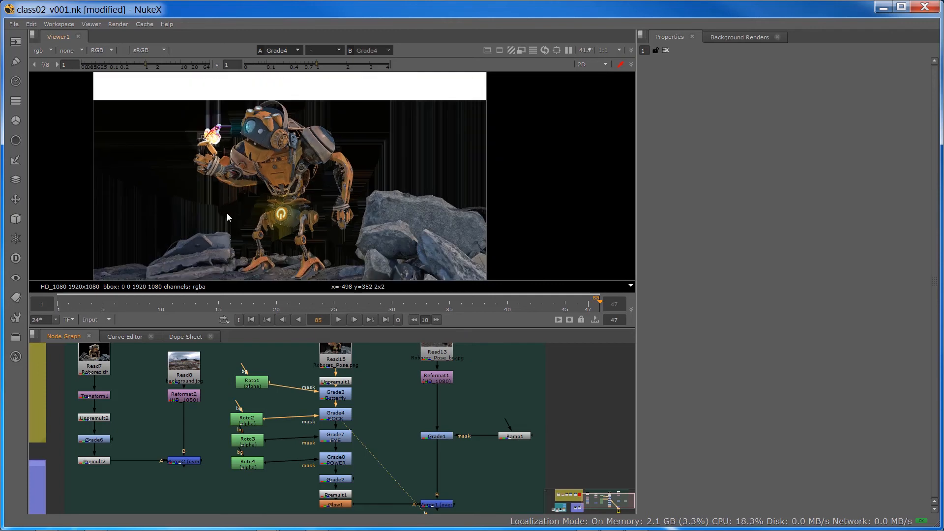
pyautogui.scroll(4, 218, 224)
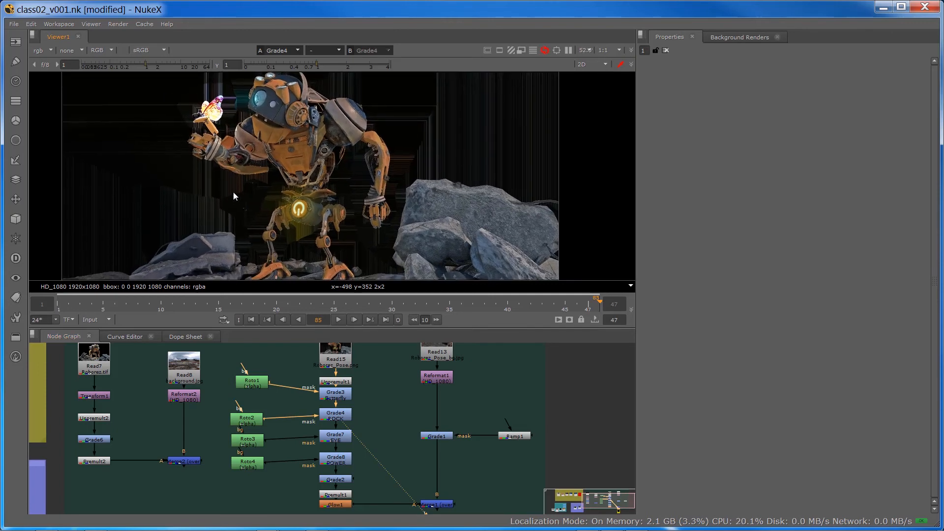
pyautogui.scroll(-2, 238, 191)
pyautogui.click(338, 421)
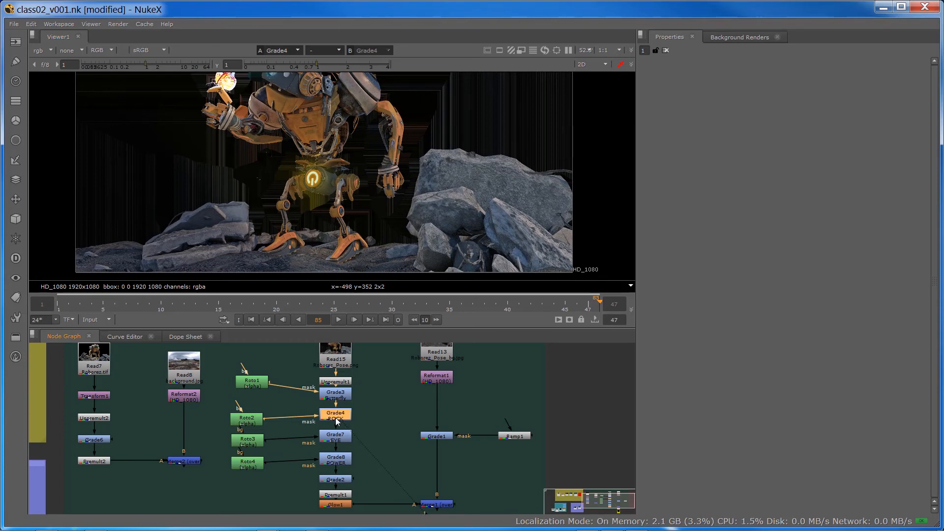
pyautogui.press('d')
pyautogui.press('d')
pyautogui.press('d')
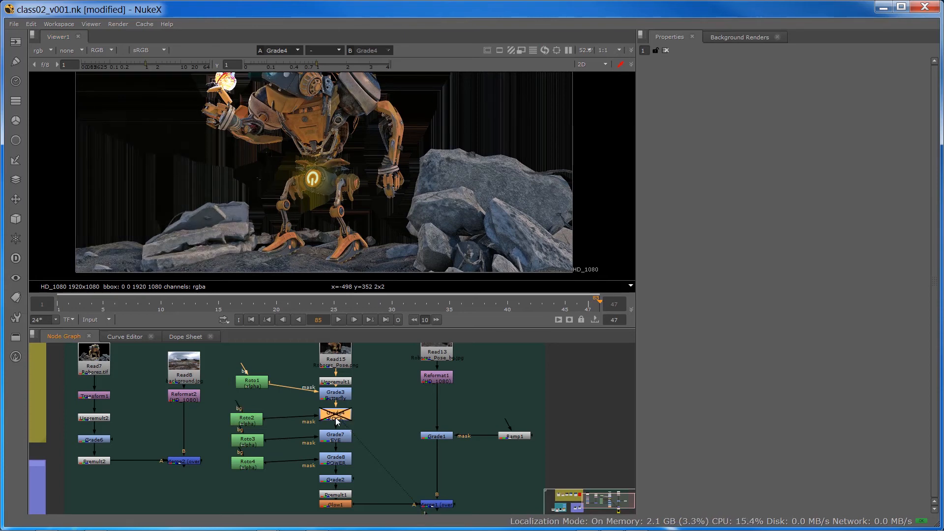
pyautogui.press('d')
pyautogui.press('d')
pyautogui.press('d')
# - View the output of the Grade7 EYE node and toggle the node off and on to compare the robot's eye
pyautogui.click(333, 438)
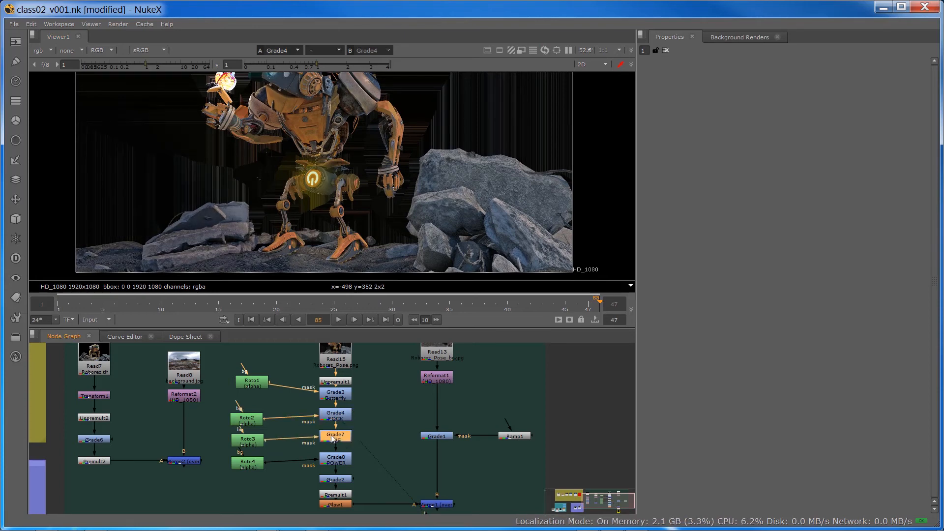
pyautogui.press('1')
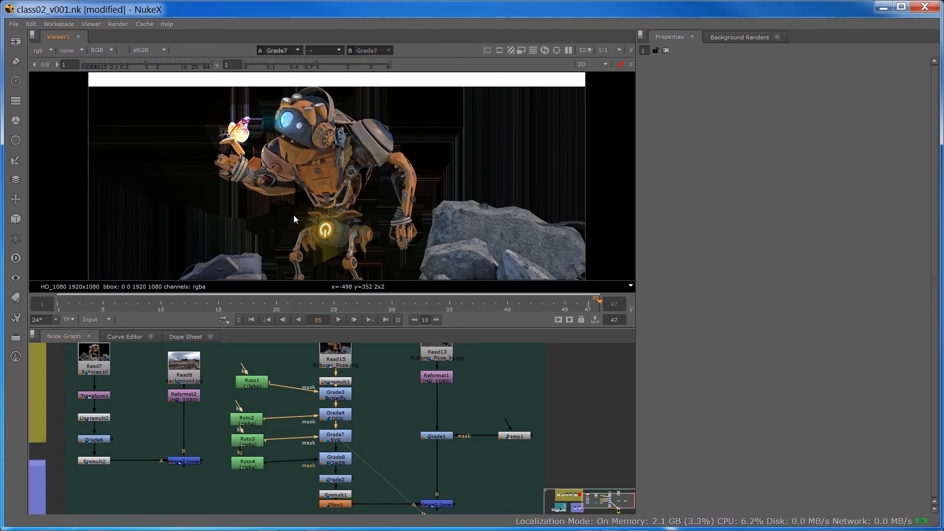
pyautogui.click(330, 440)
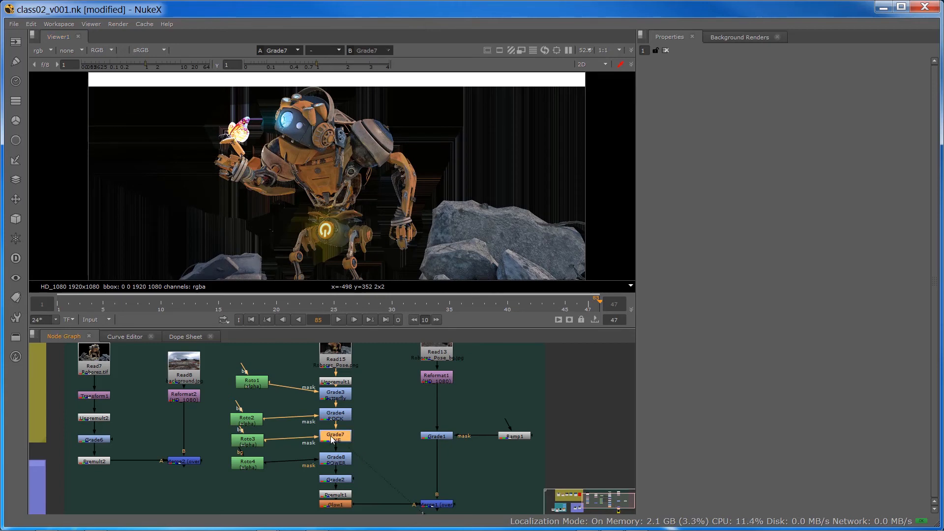
pyautogui.scroll(4, 293, 108)
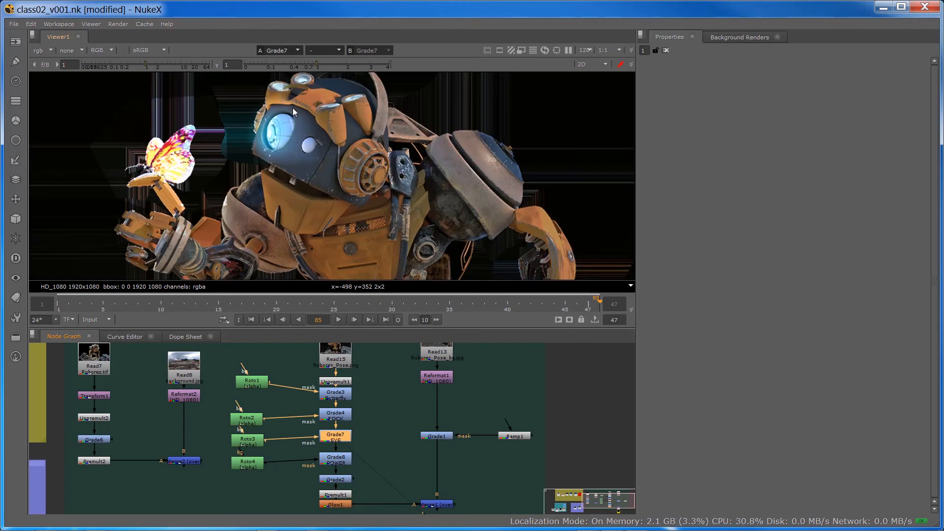
pyautogui.press('d')
pyautogui.press('d')
pyautogui.press('d')
pyautogui.press('d')
# - Move the Roto4 mask node slightly downward, keeping it beside the Grade8 POWER node
pyautogui.moveTo(248, 468); pyautogui.dragTo(249, 472)
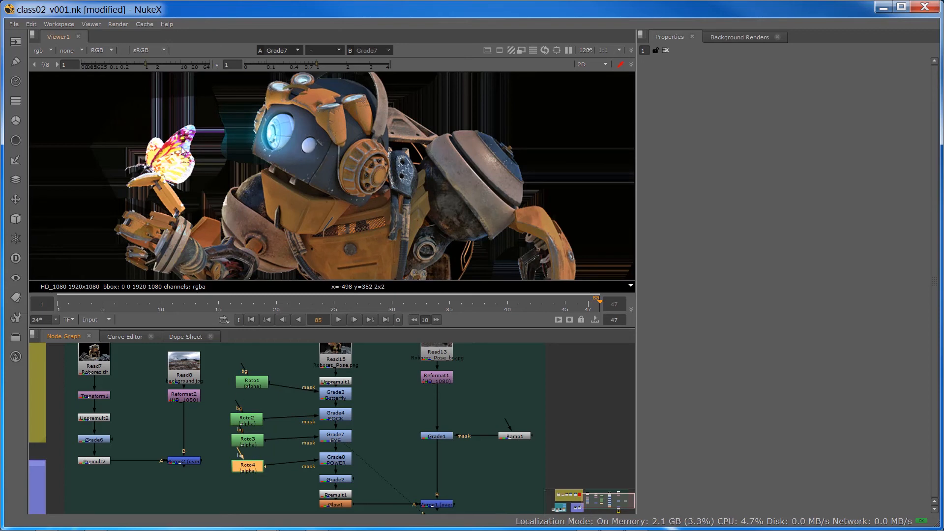
pyautogui.scroll(-3, 244, 140)
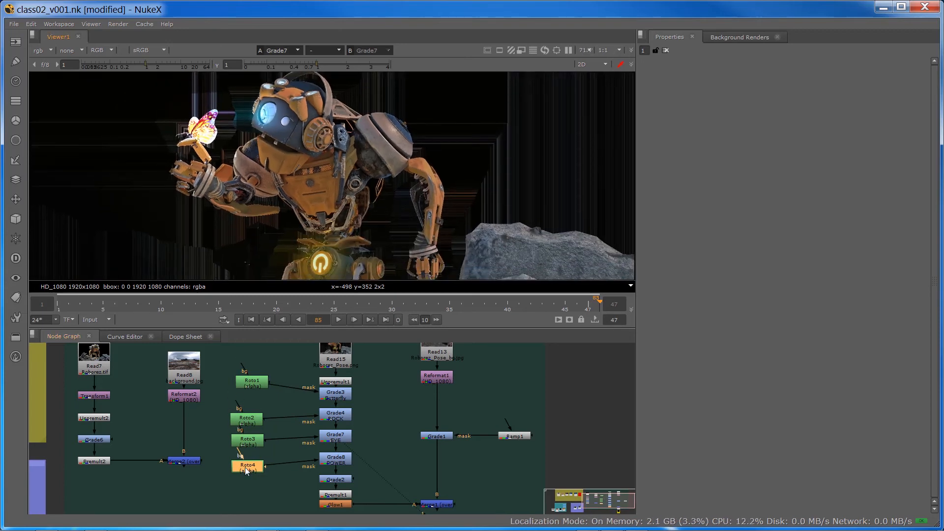
pyautogui.moveTo(246, 470); pyautogui.dragTo(247, 473)
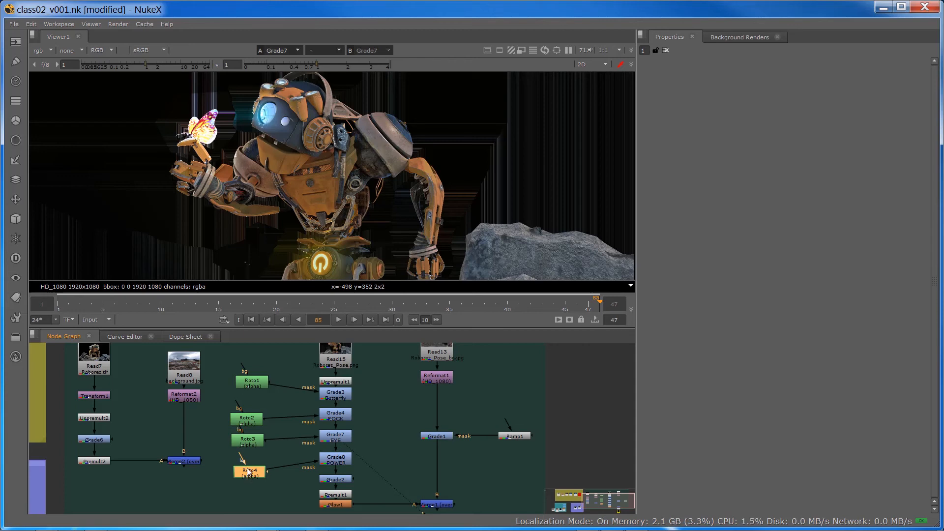
pyautogui.moveTo(248, 477); pyautogui.dragTo(249, 468)
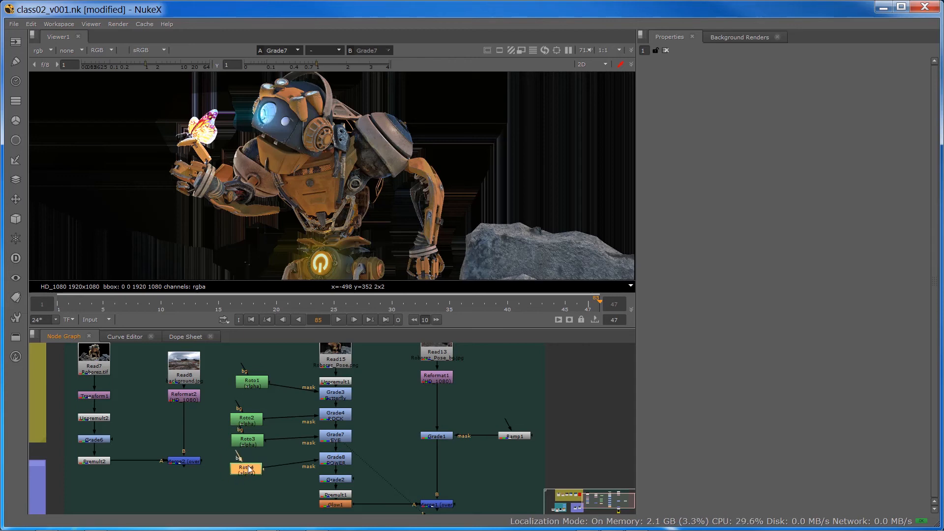
# - Open the Grade8 POWER settings and view the outputs of Grade8, Grade2 and Glow1 one after another
pyautogui.doubleClick(336, 461)
pyautogui.press('1')
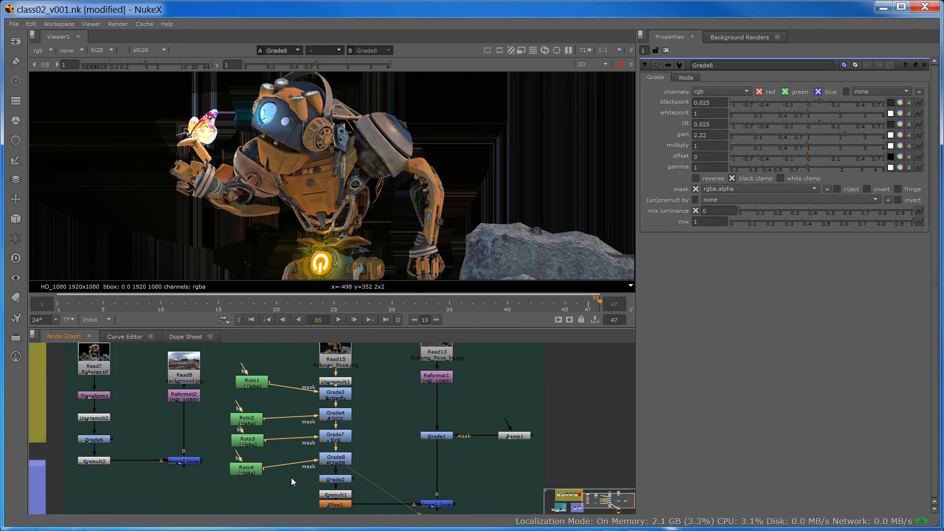
pyautogui.moveTo(329, 489); pyautogui.dragTo(323, 453, button='middle')
pyautogui.click(335, 443)
pyautogui.press('1')
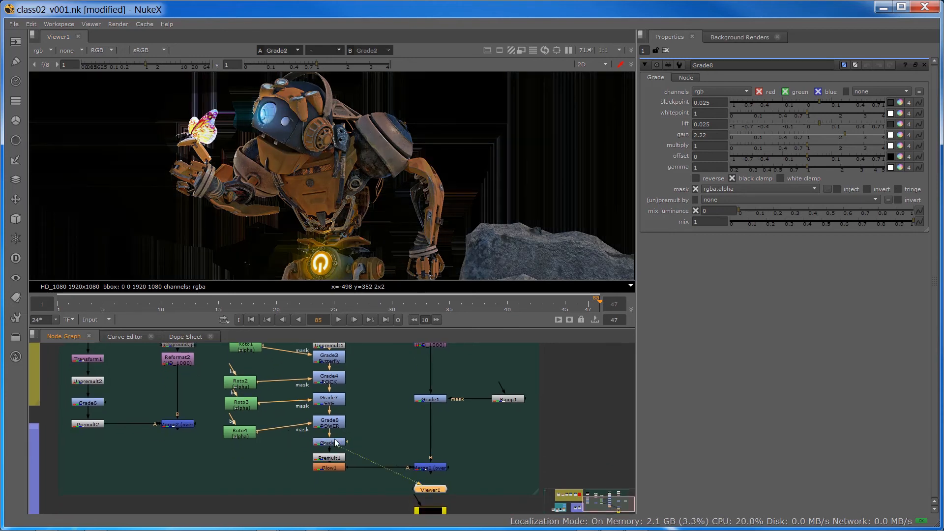
pyautogui.click(325, 468)
pyautogui.press('1')
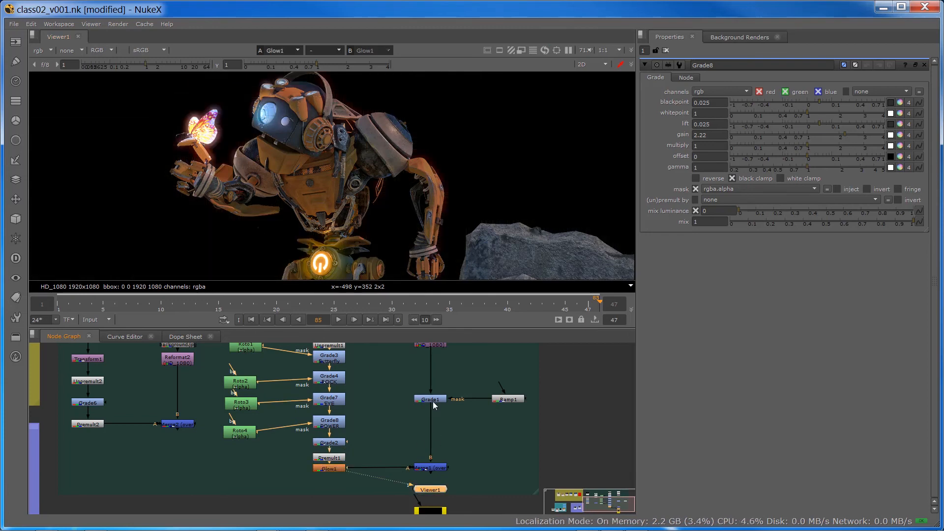
# - View the Read13 background image and its Reformat1 output, fitting the whole frame in the viewer
pyautogui.scroll(-3, 433, 402)
pyautogui.moveTo(369, 410); pyautogui.dragTo(302, 446, button='middle')
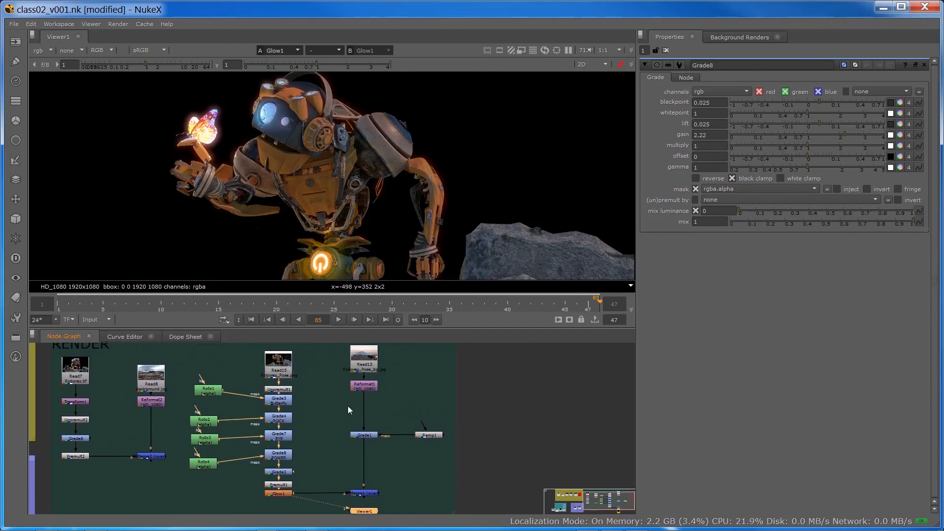
pyautogui.click(364, 361)
pyautogui.press('1')
pyautogui.click(370, 389)
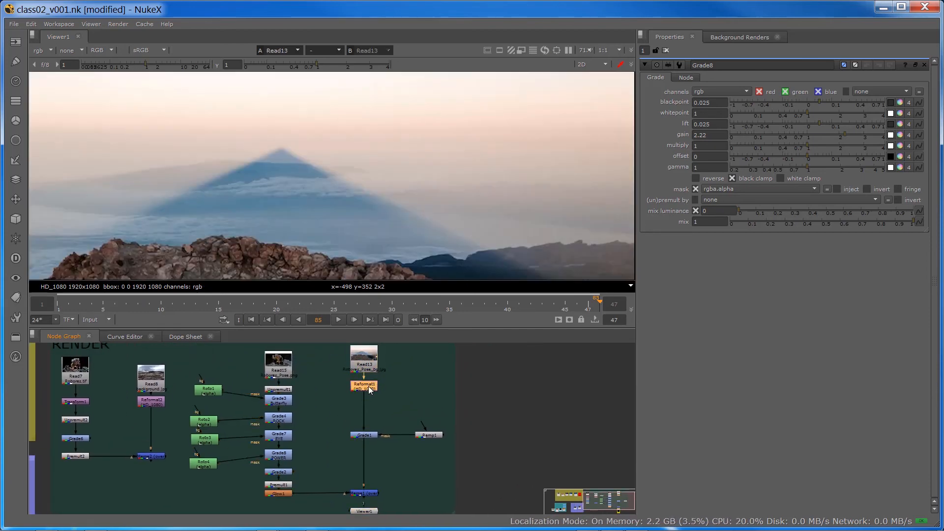
pyautogui.press('1')
pyautogui.press('f')
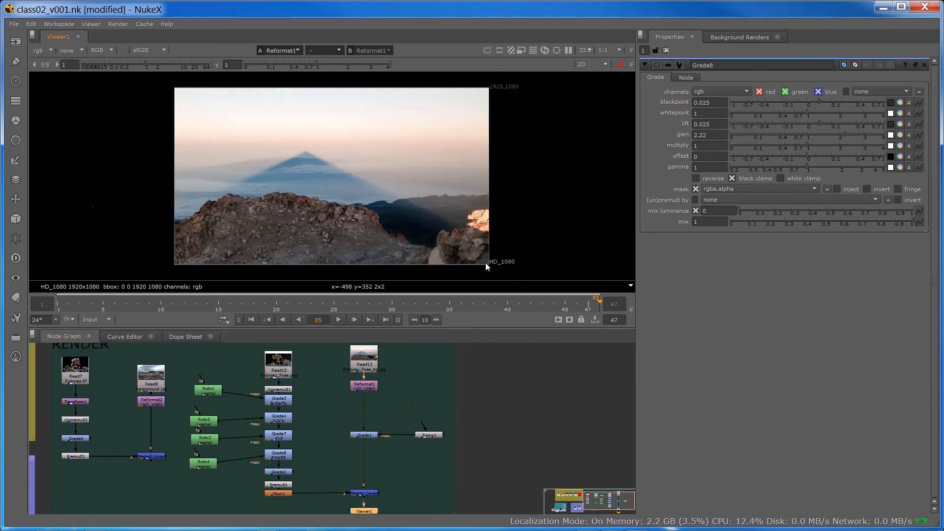
# - View the output of Grade1, open the settings of its Ramp1 mask and view the ramp gradient
pyautogui.click(373, 435)
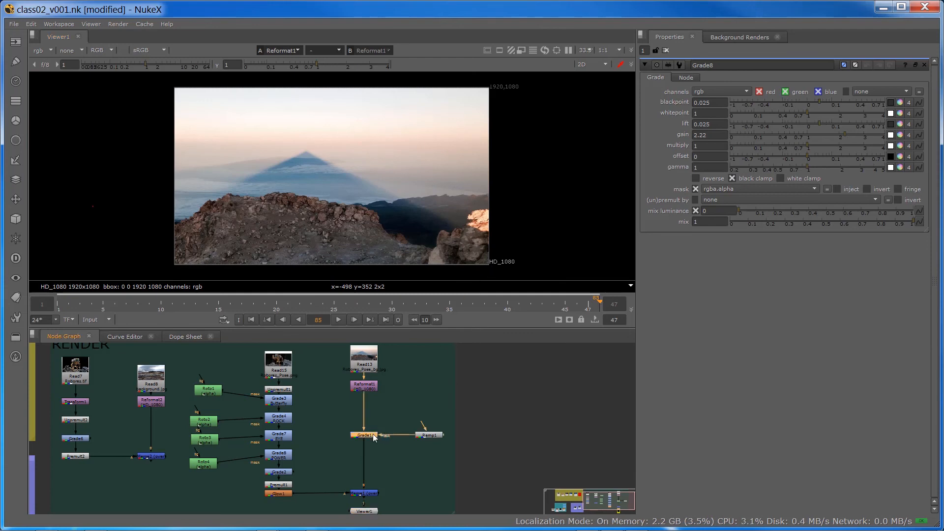
pyautogui.press('1')
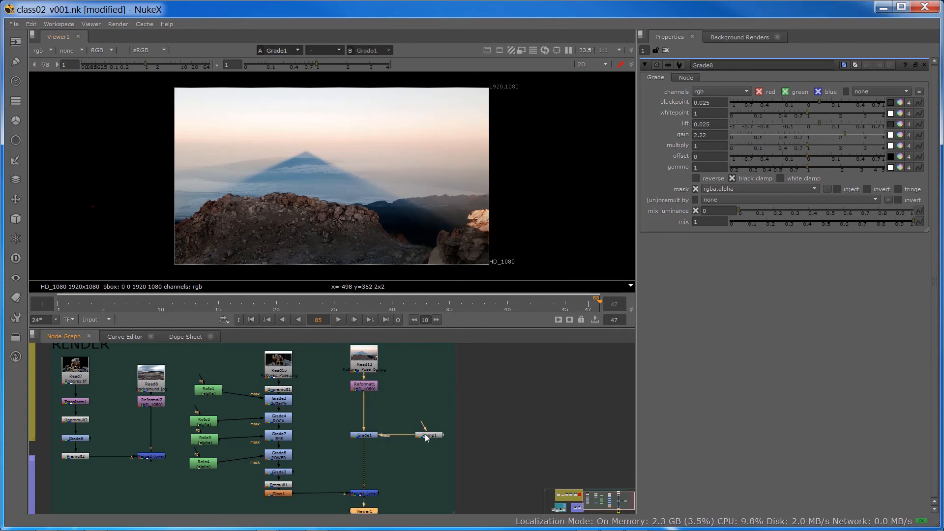
pyautogui.click(425, 437)
pyautogui.doubleClick(426, 437)
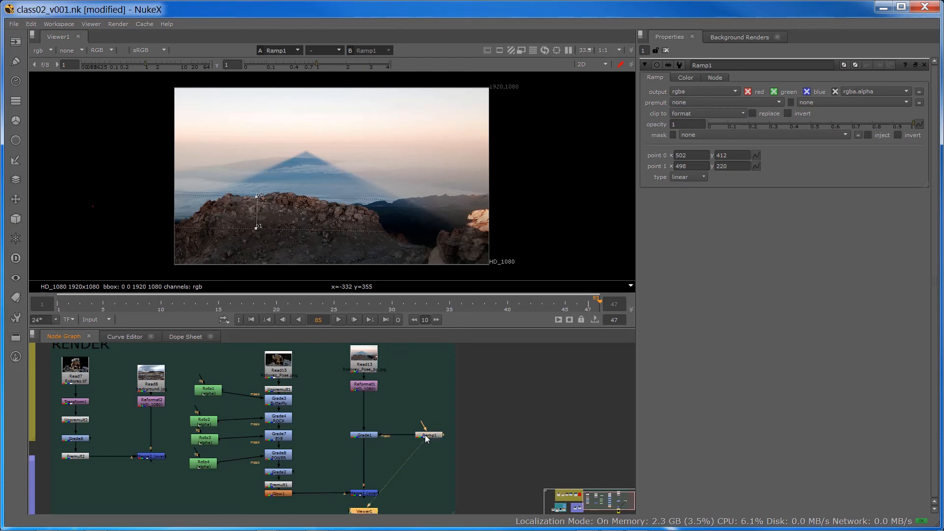
pyautogui.press('1')
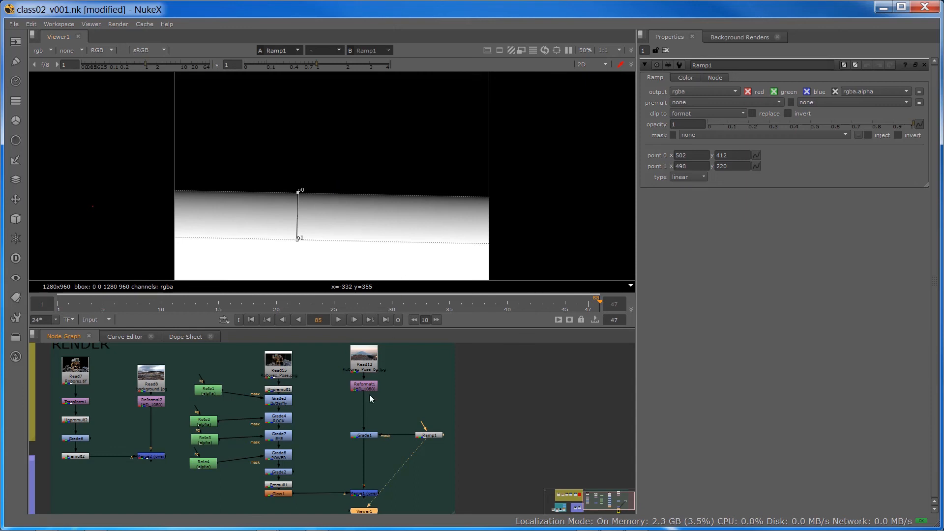
# - View the Grade1 background and the Merge1 composite, and review the chain of nodes feeding the merge
pyautogui.click(361, 435)
pyautogui.scroll(3, 369, 438)
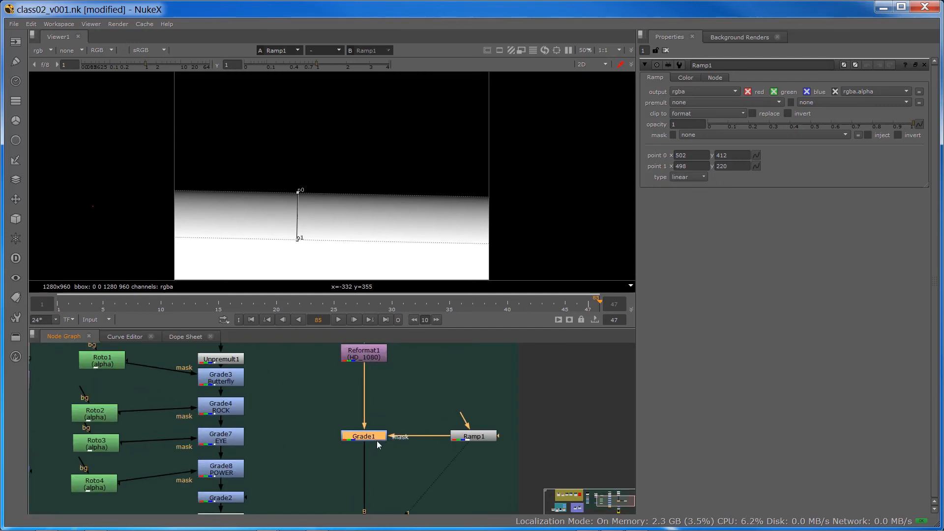
pyautogui.press('1')
pyautogui.click(360, 455)
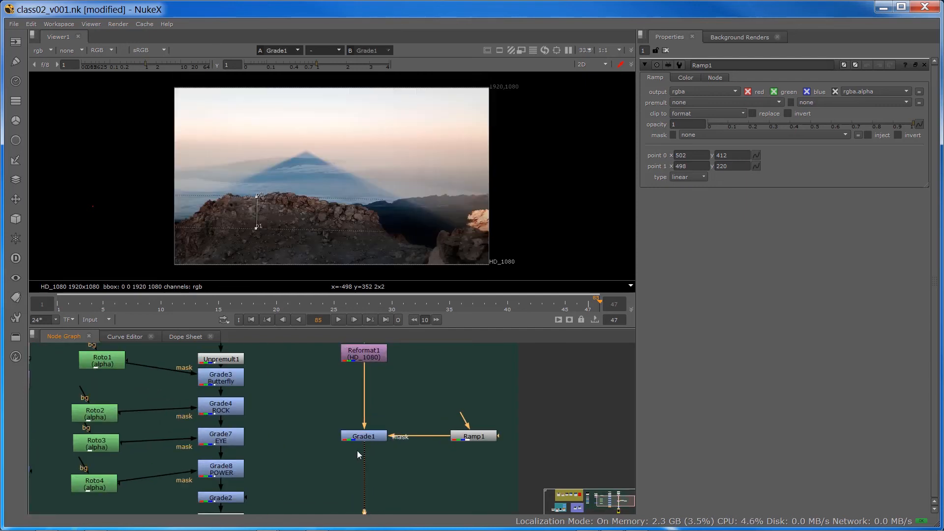
pyautogui.moveTo(326, 453); pyautogui.dragTo(328, 369, button='middle')
pyautogui.click(356, 450)
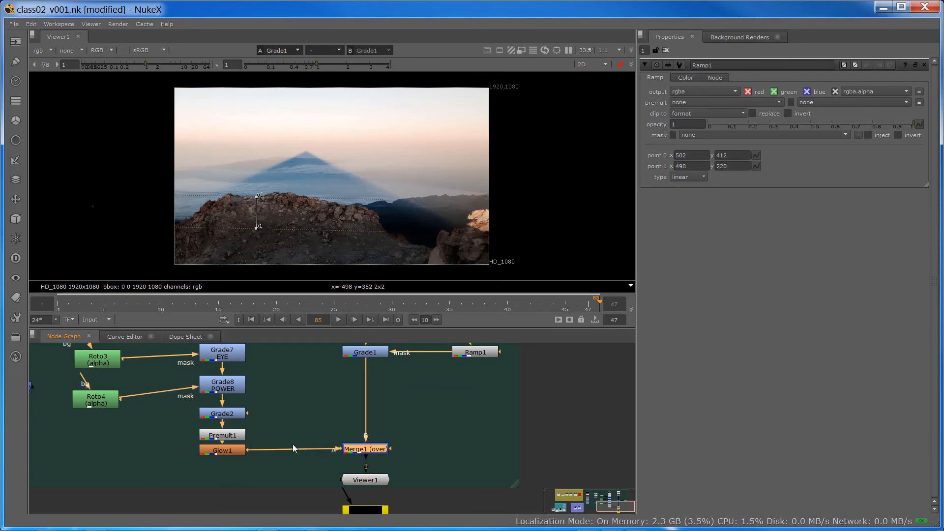
pyautogui.moveTo(359, 456); pyautogui.dragTo(362, 472)
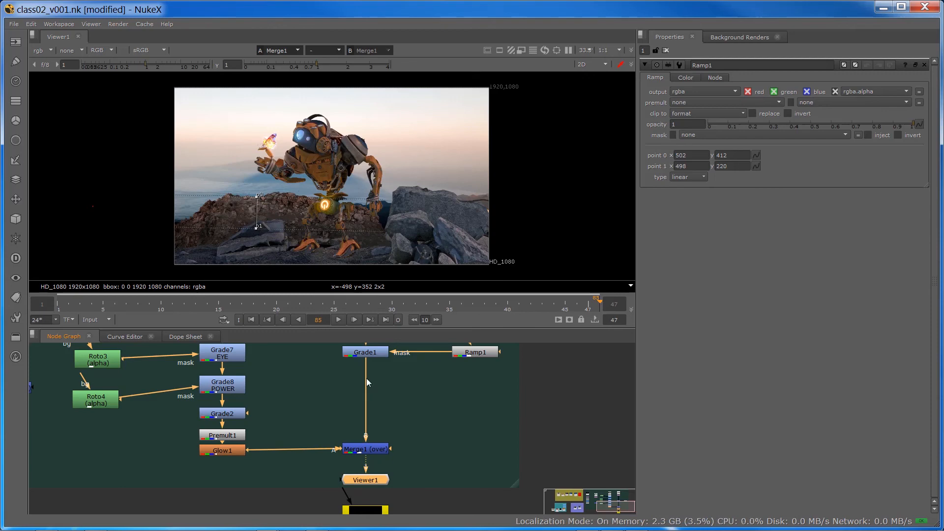
pyautogui.scroll(2, 318, 176)
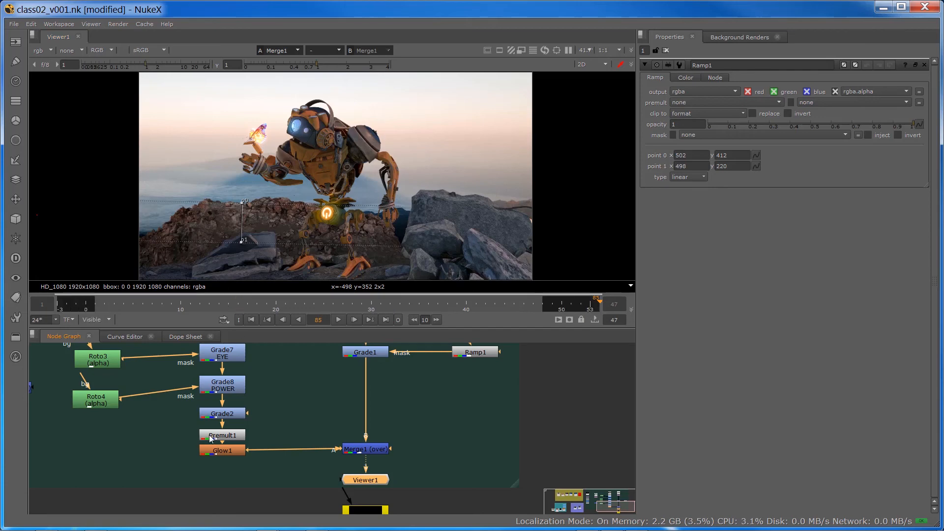
pyautogui.moveTo(285, 409); pyautogui.dragTo(241, 455, button='middle')
pyautogui.scroll(-1, 241, 455)
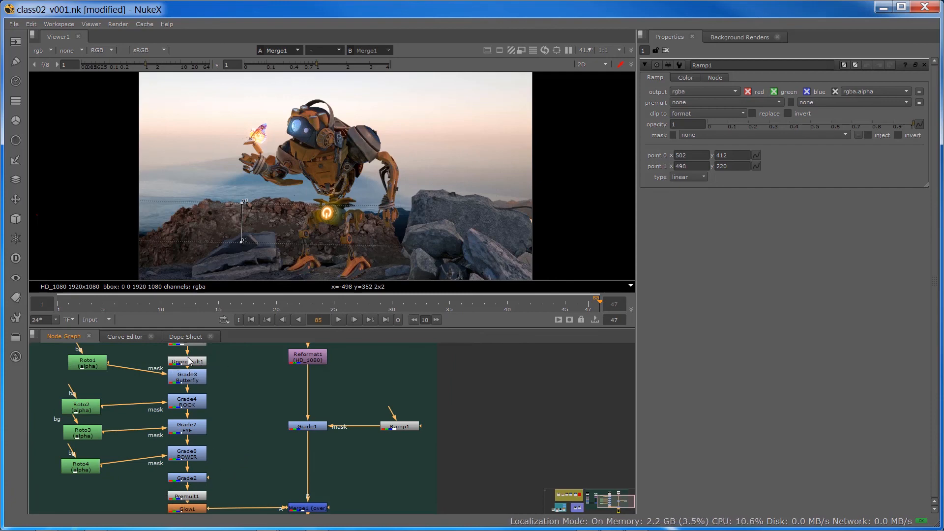
pyautogui.moveTo(253, 442); pyautogui.dragTo(253, 424, button='middle')
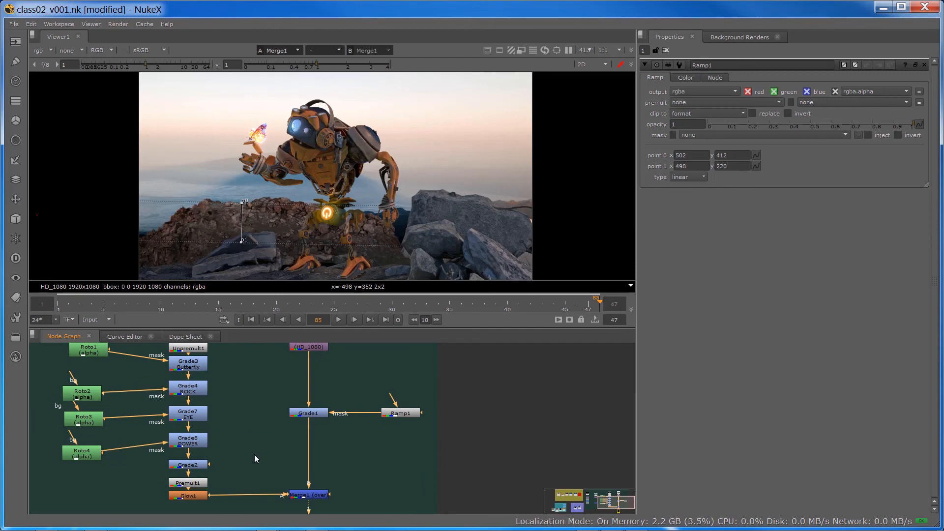
pyautogui.moveTo(253, 447); pyautogui.dragTo(252, 390, button='middle')
# - Add an unconnected Write node to the node graph and place it beside Merge1
pyautogui.click(312, 437)
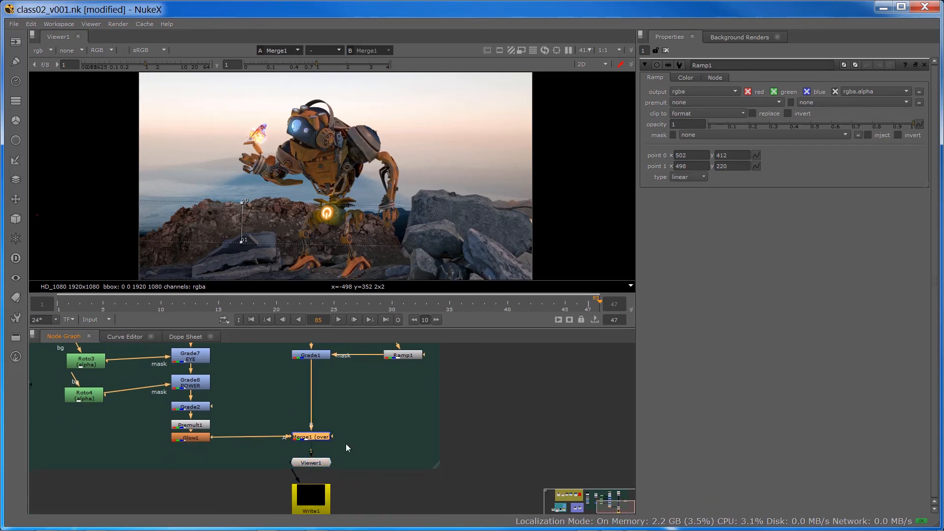
pyautogui.scroll(3, 400, 433)
pyautogui.click(398, 433)
pyautogui.press('Tab')
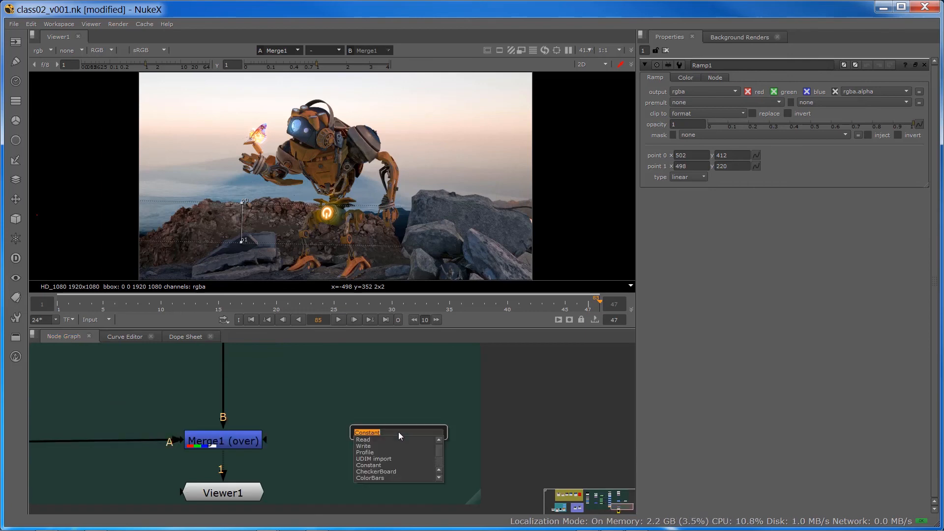
pyautogui.write('wri')
pyautogui.write('e')
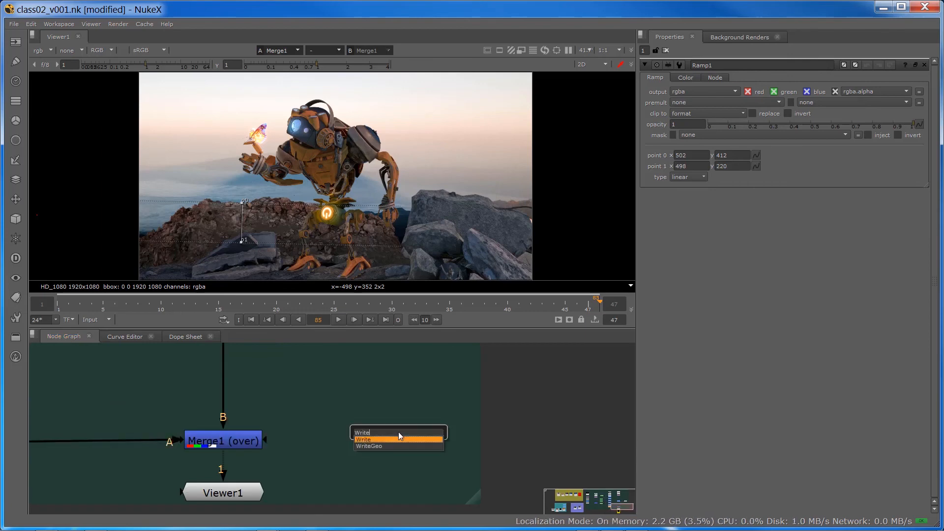
pyautogui.press('Return')
pyautogui.moveTo(399, 432); pyautogui.dragTo(326, 443)
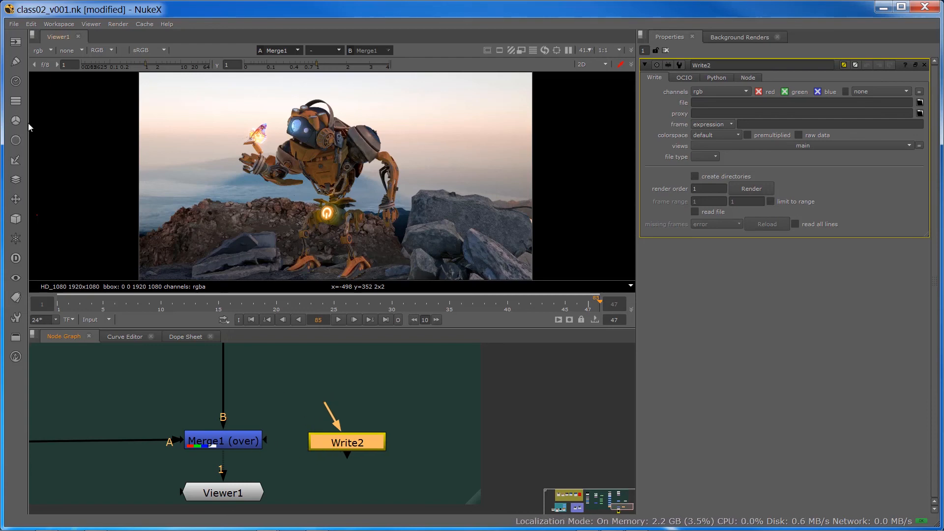
# - Attach another Write node directly to the output of Merge1
pyautogui.click(16, 45)
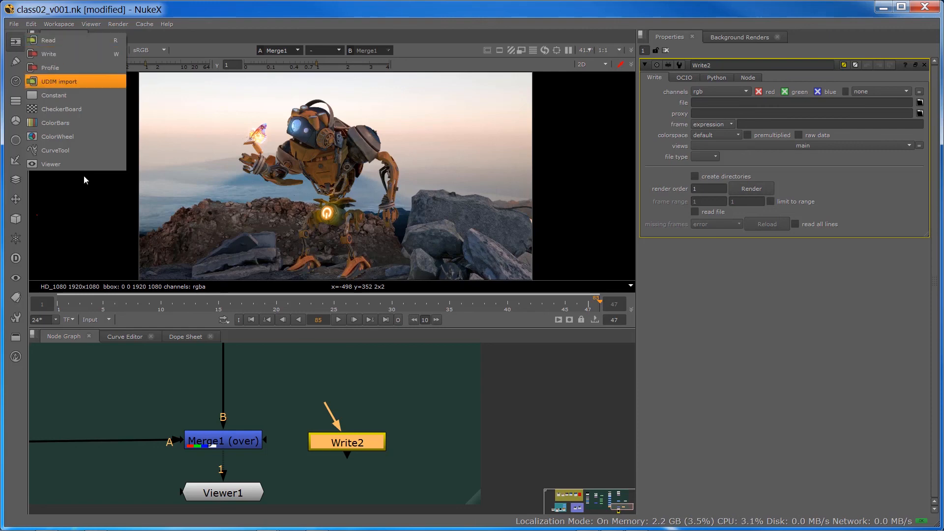
pyautogui.click(236, 448)
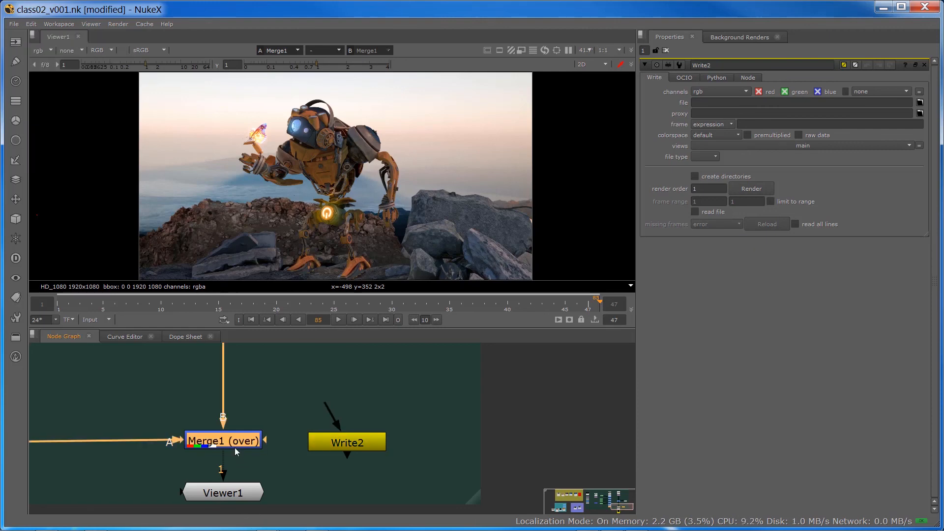
pyautogui.press('w')
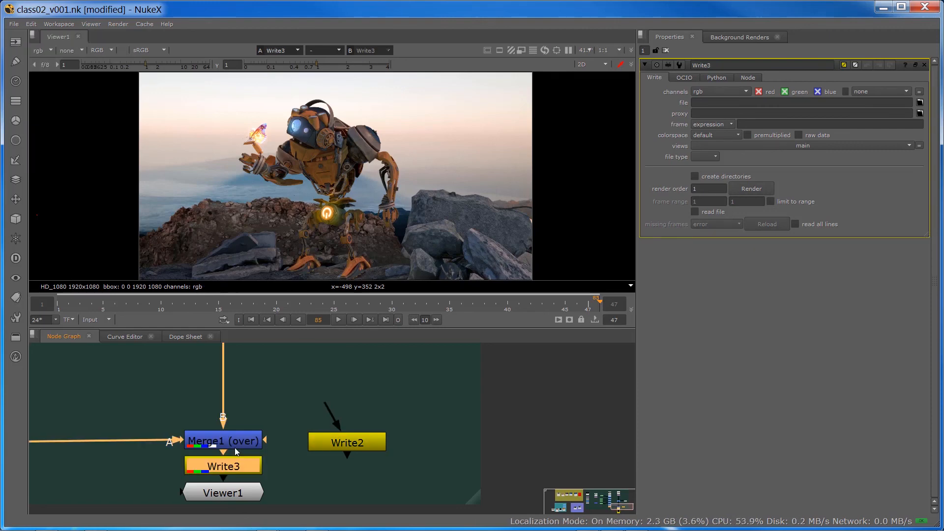
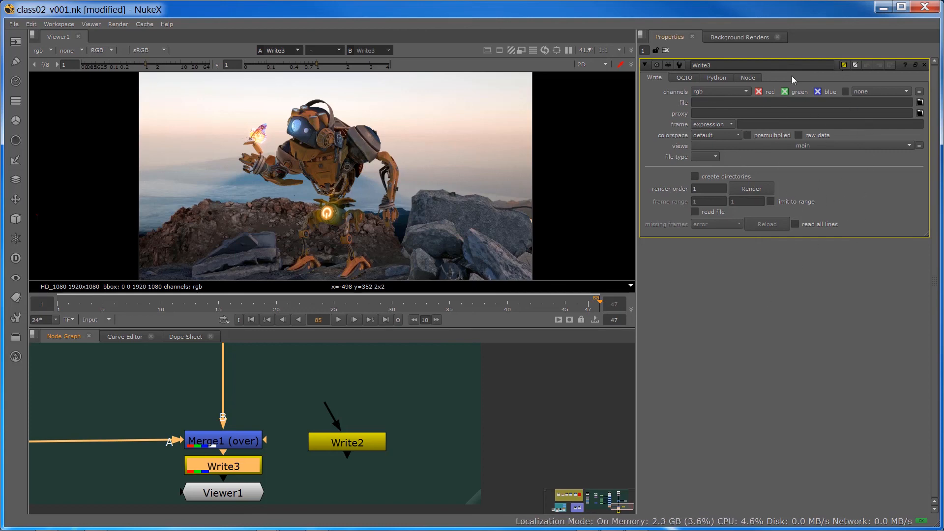
# - Set the connected Write node's output file to test###.jpg in the footage/cloudSeq folder
pyautogui.click(920, 102)
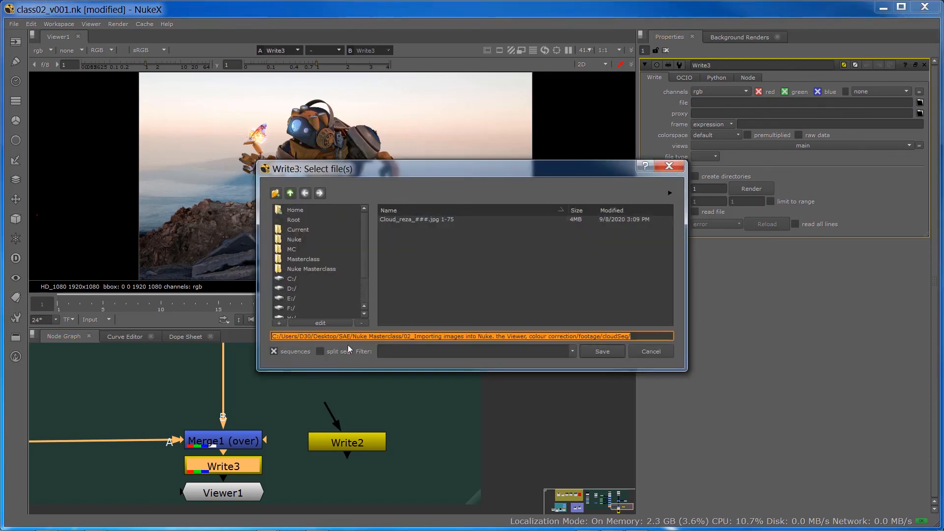
pyautogui.click(649, 333)
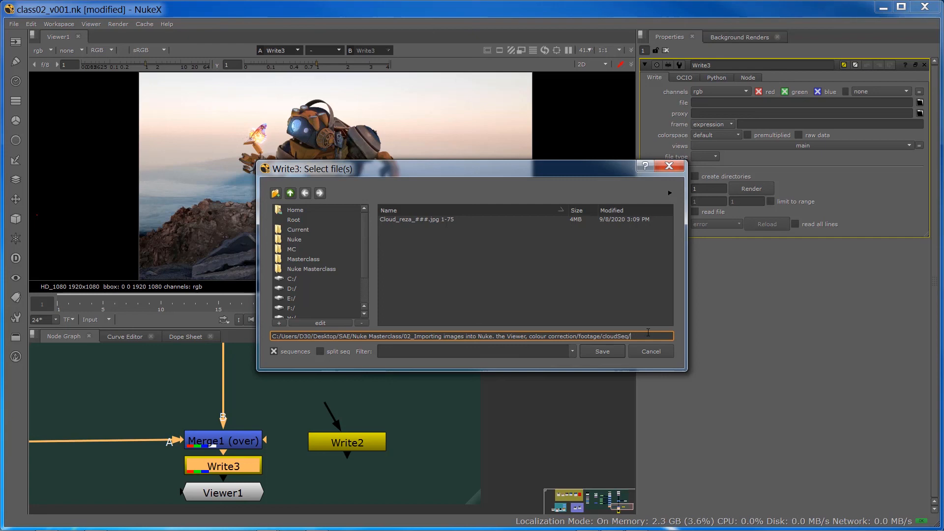
pyautogui.write('test')
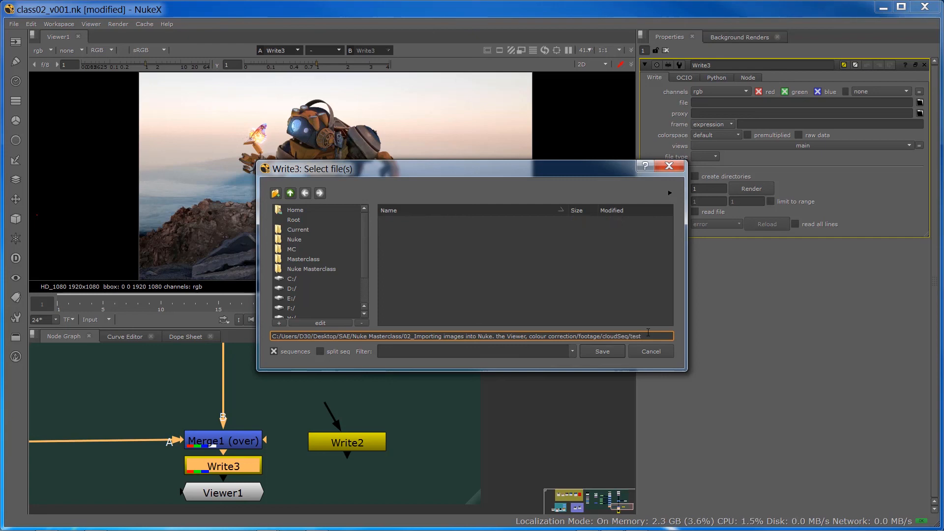
pyautogui.write('###.jpg')
pyautogui.moveTo(655, 336); pyautogui.dragTo(674, 339)
pyautogui.moveTo(574, 168); pyautogui.dragTo(537, 125)
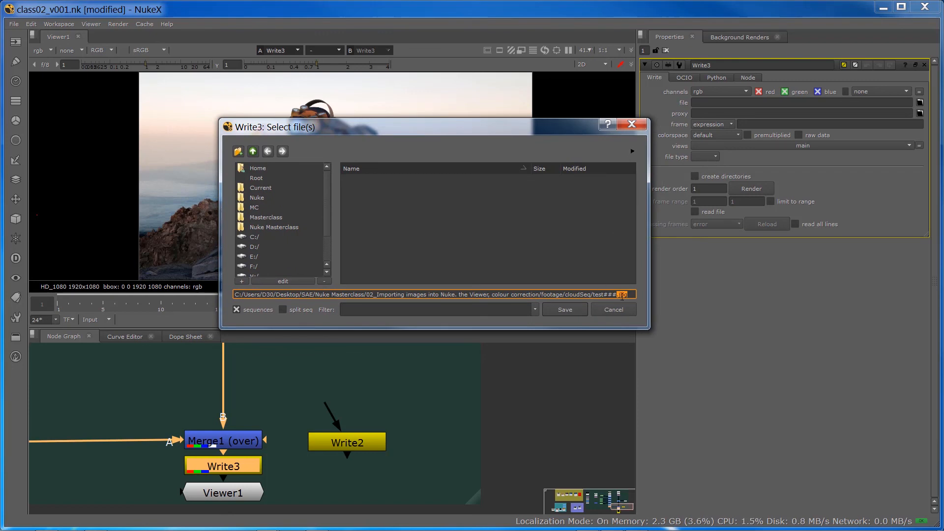
pyautogui.click(568, 309)
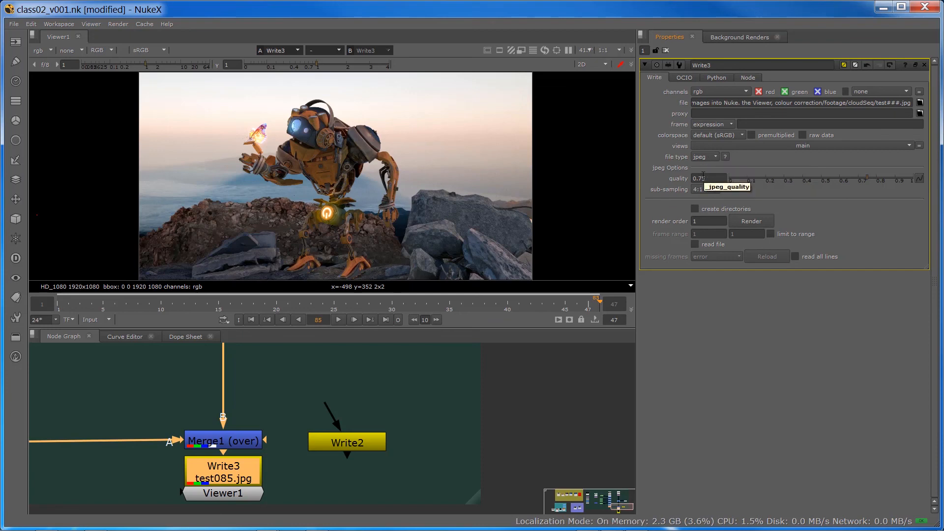
# - Change the Write3 output file to test###.mov and look through the available codecs, keeping Apple ProRes 4444
pyautogui.click(921, 103)
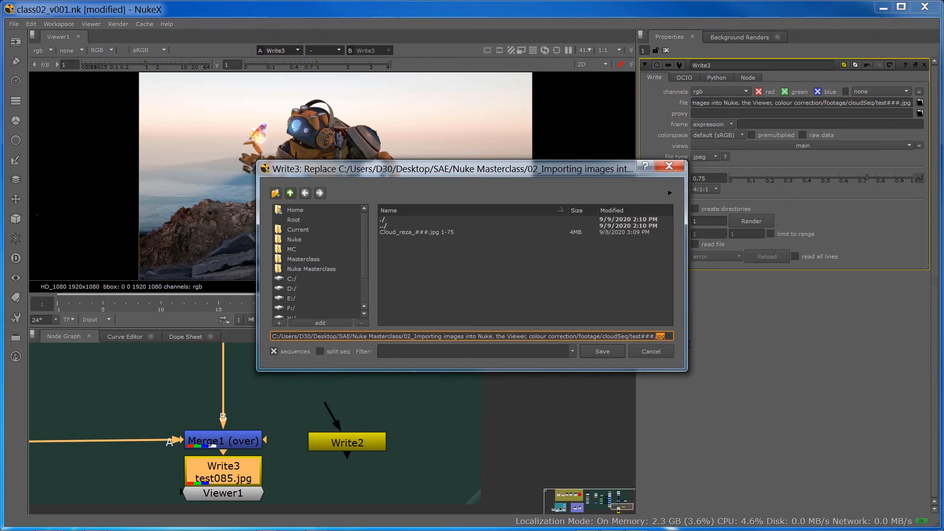
pyautogui.write('mov')
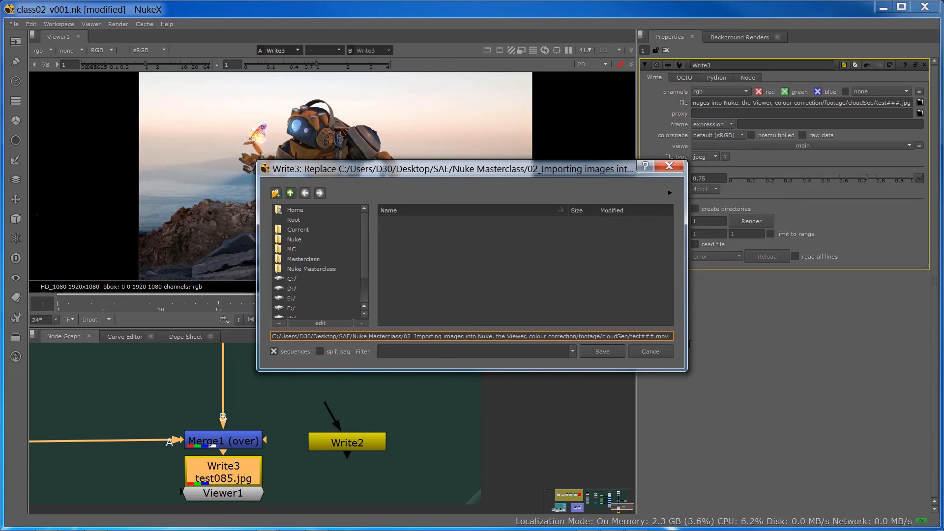
pyautogui.click(618, 353)
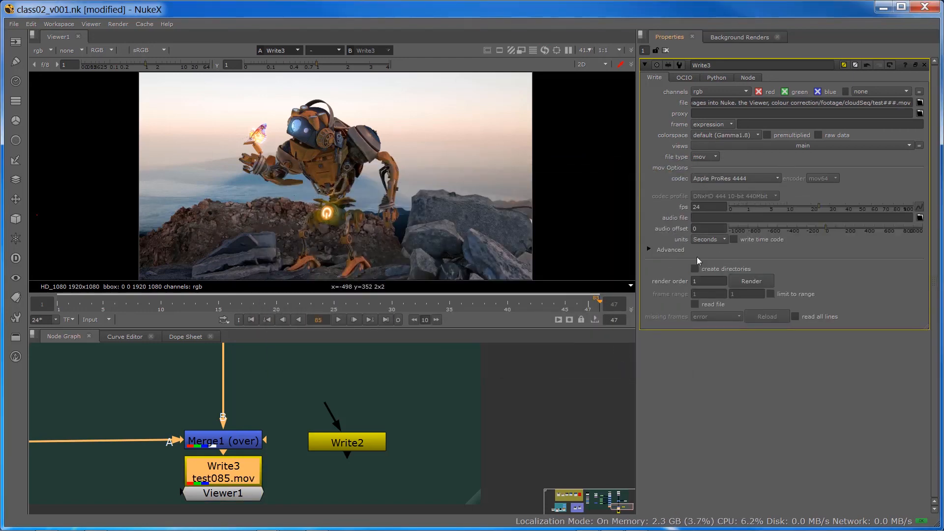
pyautogui.click(731, 177)
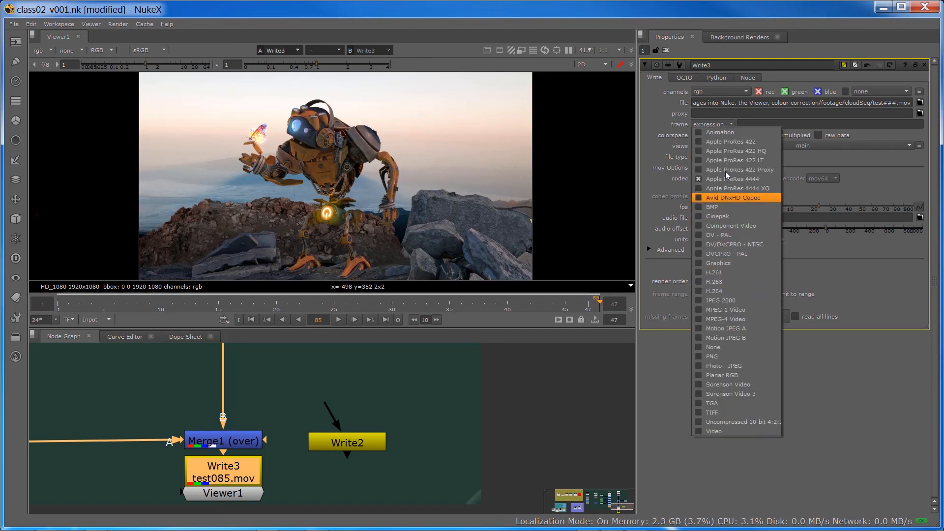
pyautogui.click(658, 372)
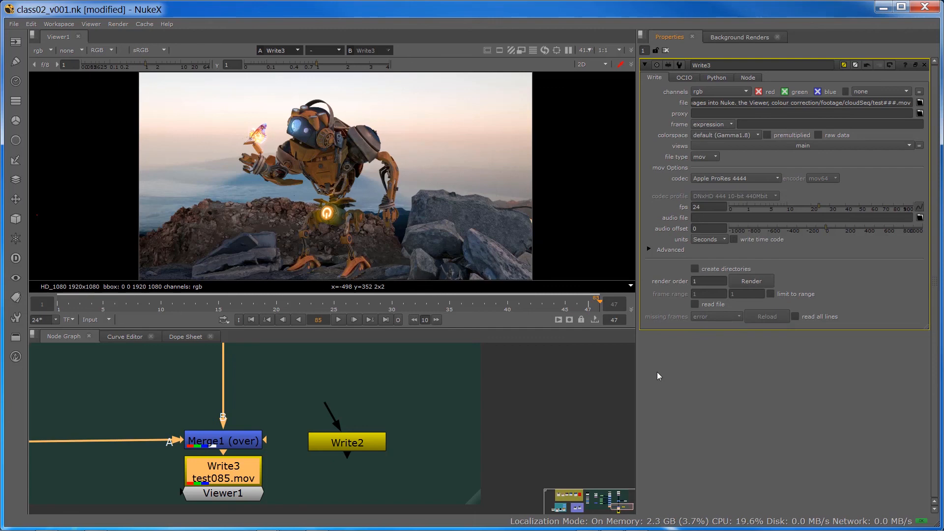
# - Enable the postage stamp thumbnail on the Write3 node
pyautogui.click(352, 445)
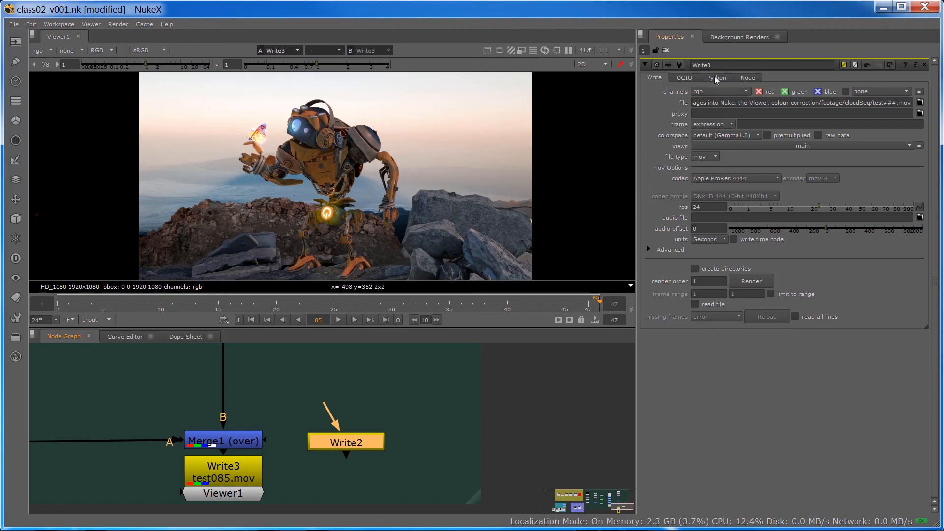
pyautogui.click(742, 80)
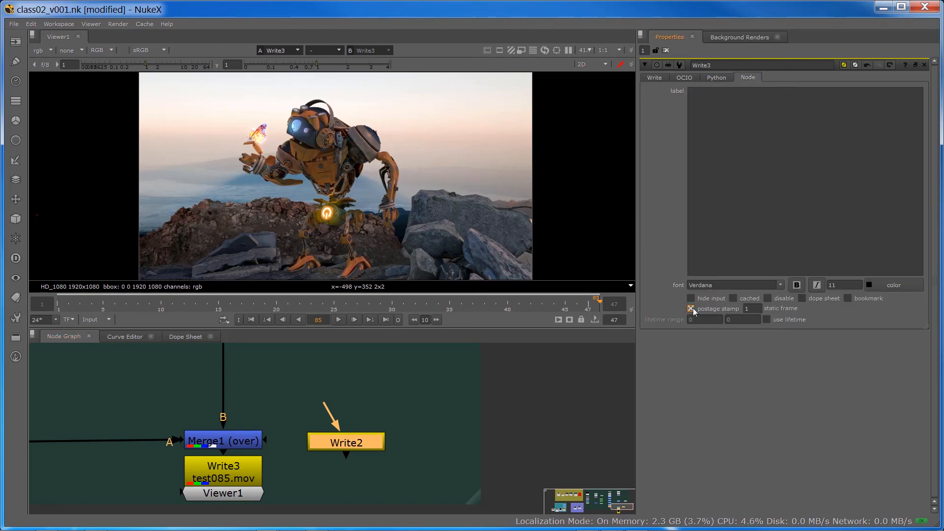
pyautogui.click(208, 485)
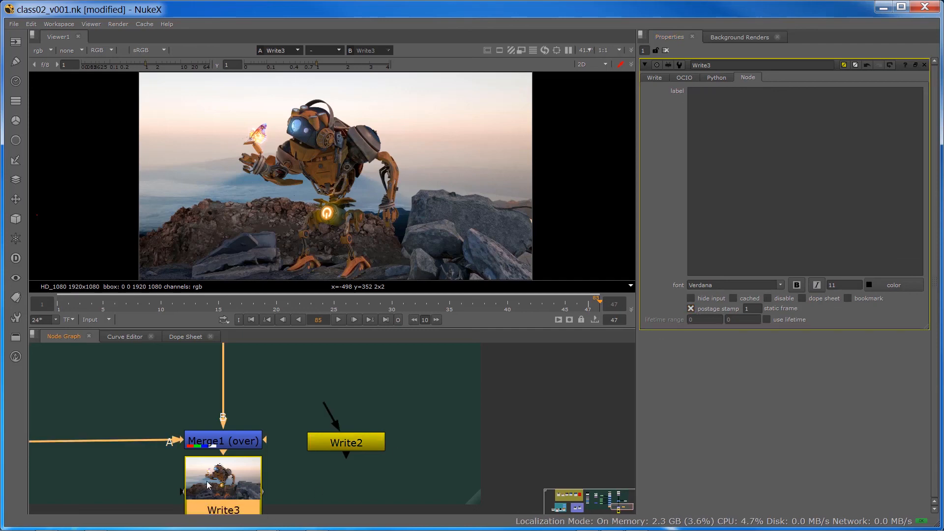
pyautogui.moveTo(208, 485); pyautogui.dragTo(301, 416, button='middle')
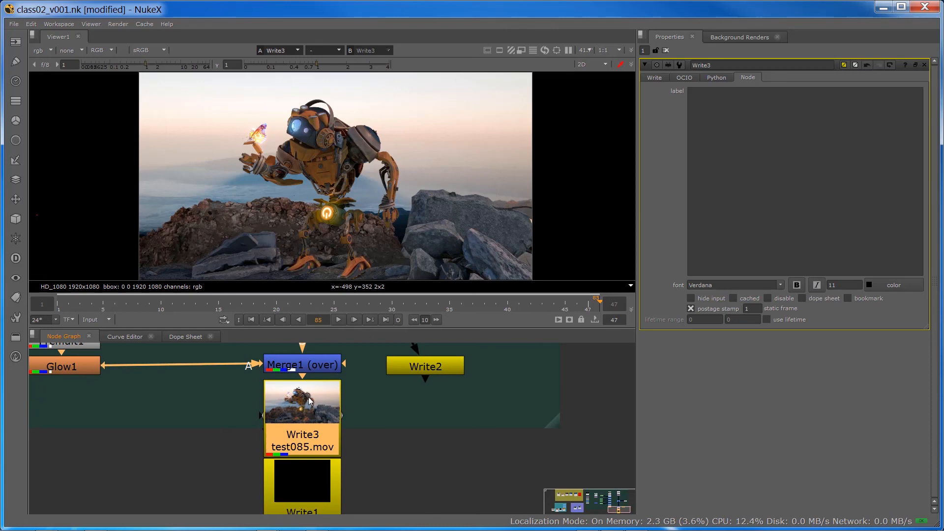
# - Move the Write1 node out from under Write3 and place it below Write2
pyautogui.moveTo(308, 466); pyautogui.dragTo(427, 435)
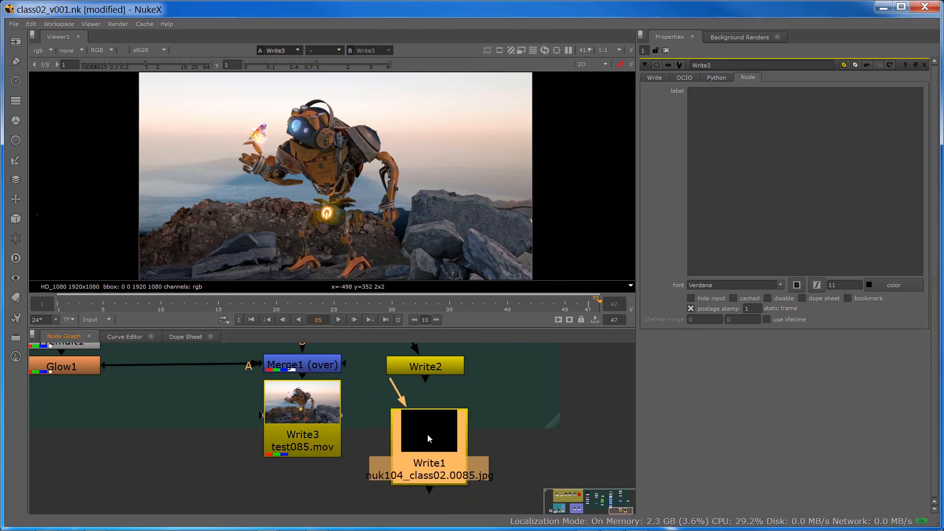
pyautogui.click(311, 414)
pyautogui.moveTo(300, 398); pyautogui.dragTo(357, 437, button='middle')
# - Open the Glow1 node settings and enable its postage stamp thumbnail
pyautogui.click(148, 402)
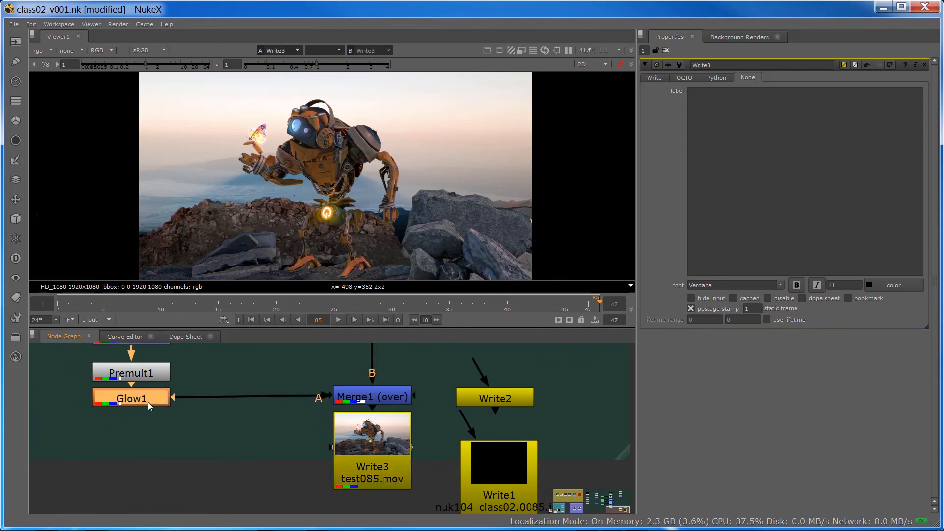
pyautogui.doubleClick(148, 402)
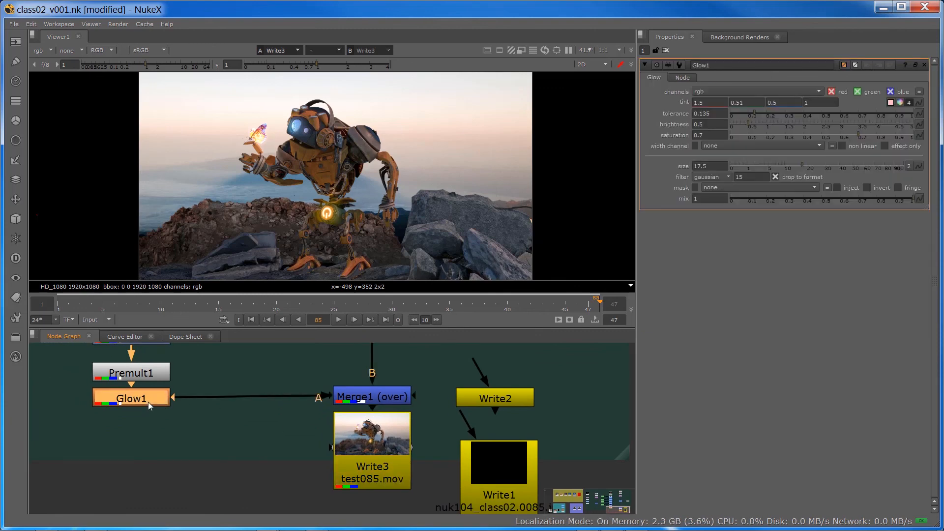
pyautogui.click(682, 78)
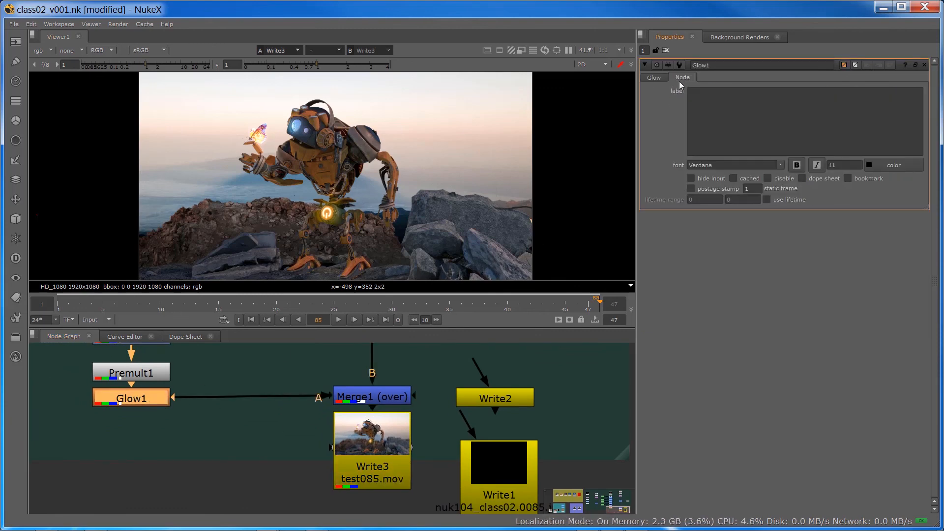
pyautogui.click(691, 189)
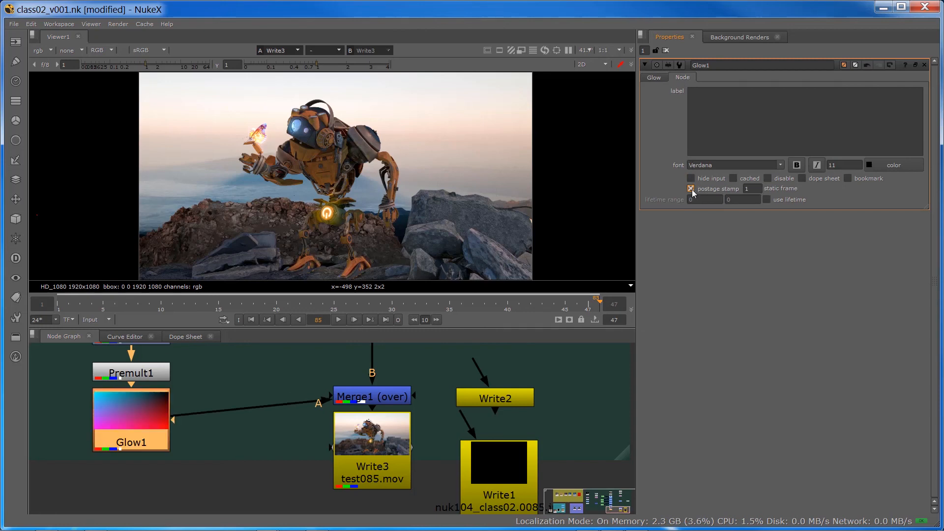
pyautogui.scroll(-3, 146, 417)
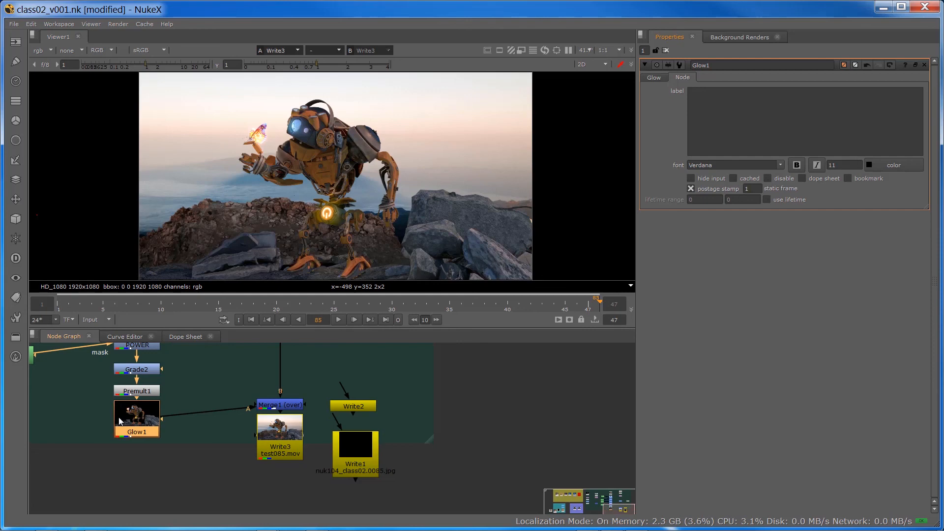
# - Disable the Glow1 postage stamp thumbnail and frame the whole node graph
pyautogui.click(283, 429)
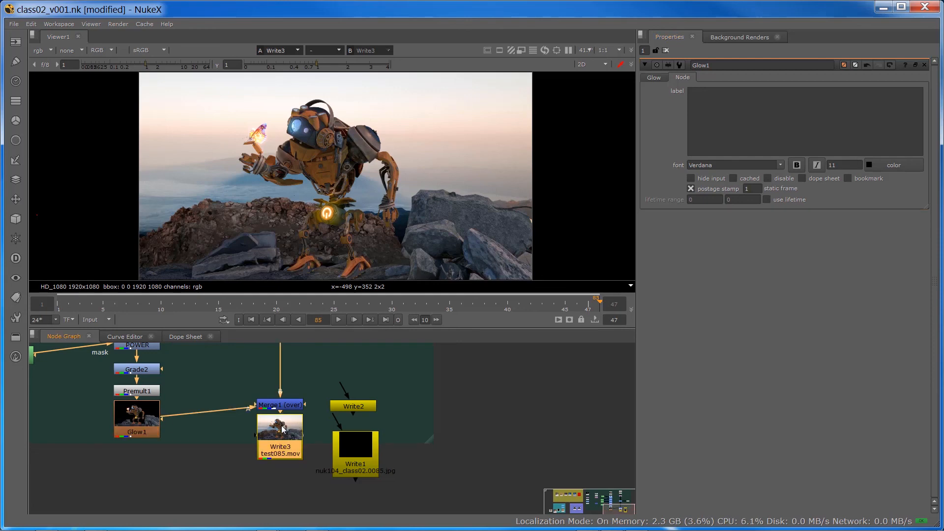
pyautogui.click(148, 425)
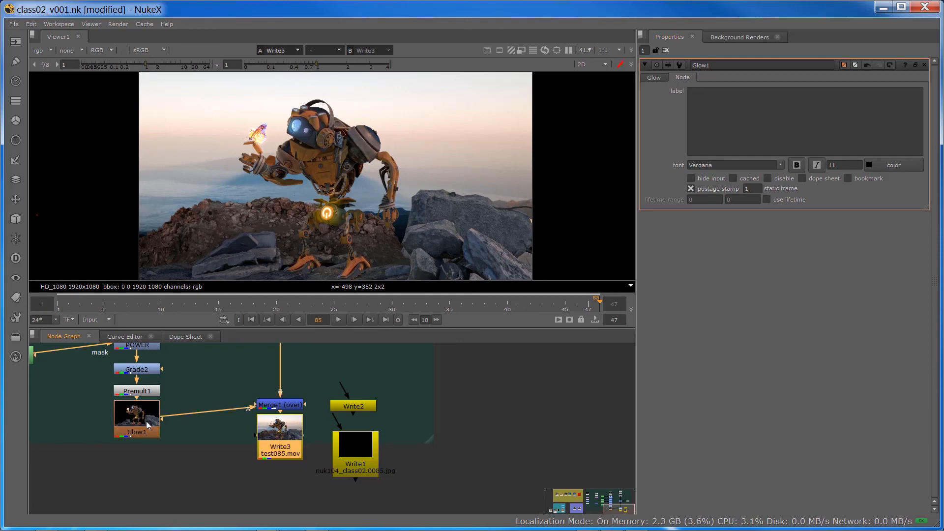
pyautogui.click(691, 188)
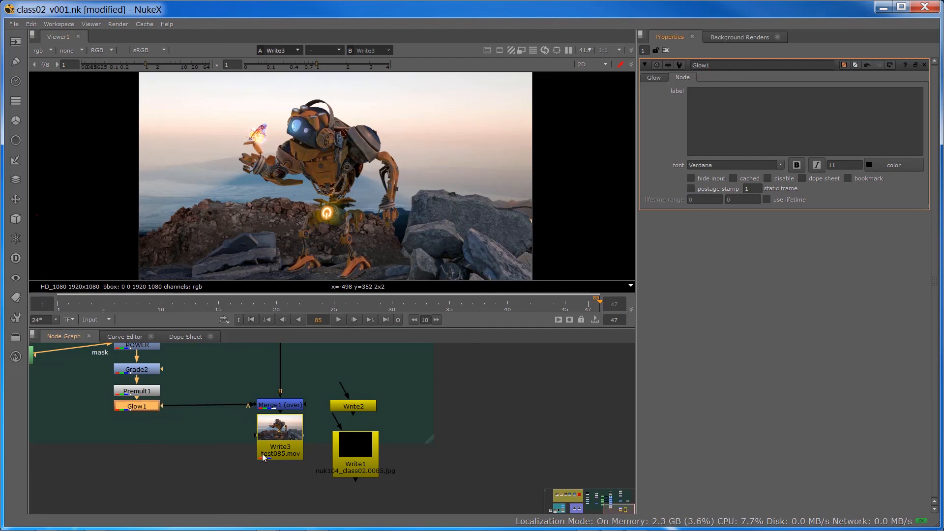
pyautogui.press('f')
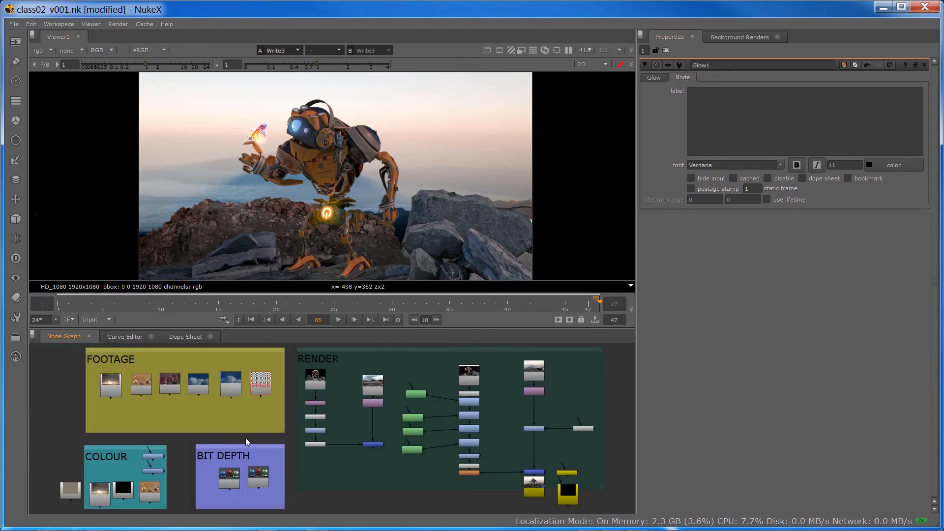